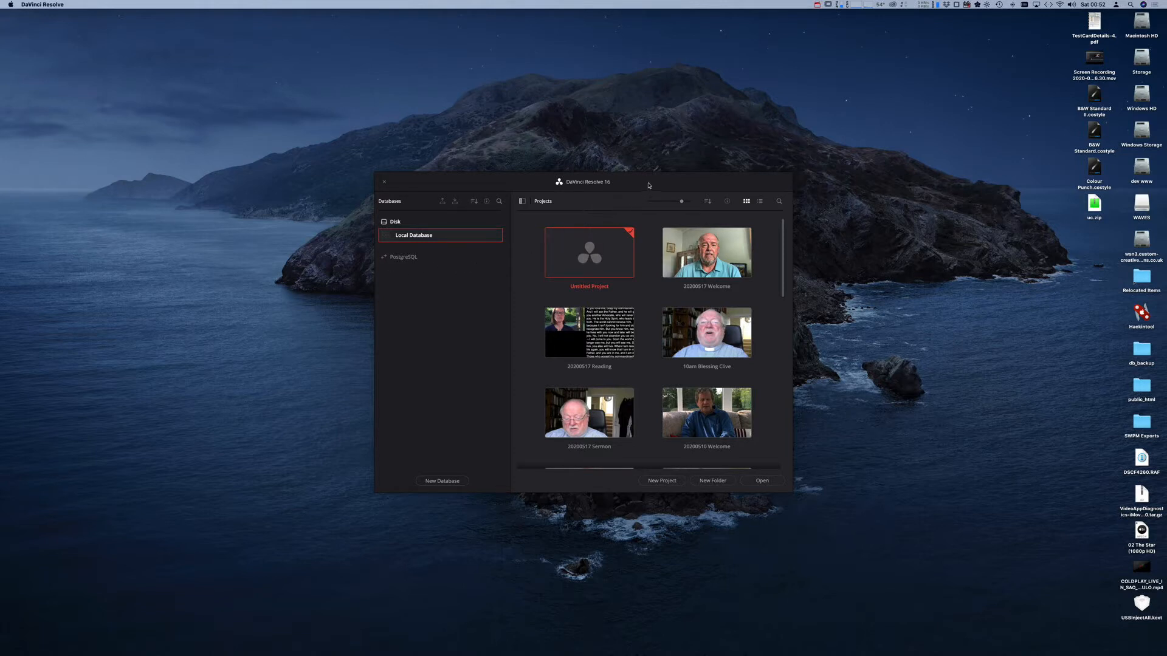
# Open the 20200517 Sermon project from the local database
pyautogui.moveTo(648, 185); pyautogui.dragTo(631, 182)
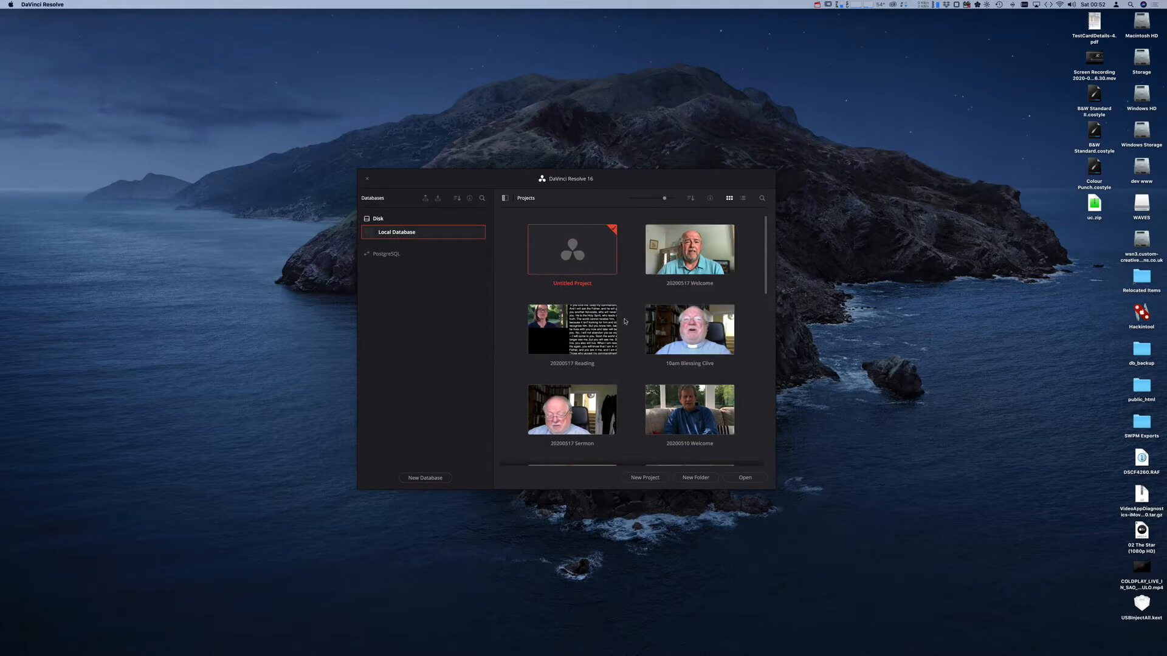
pyautogui.click(585, 411)
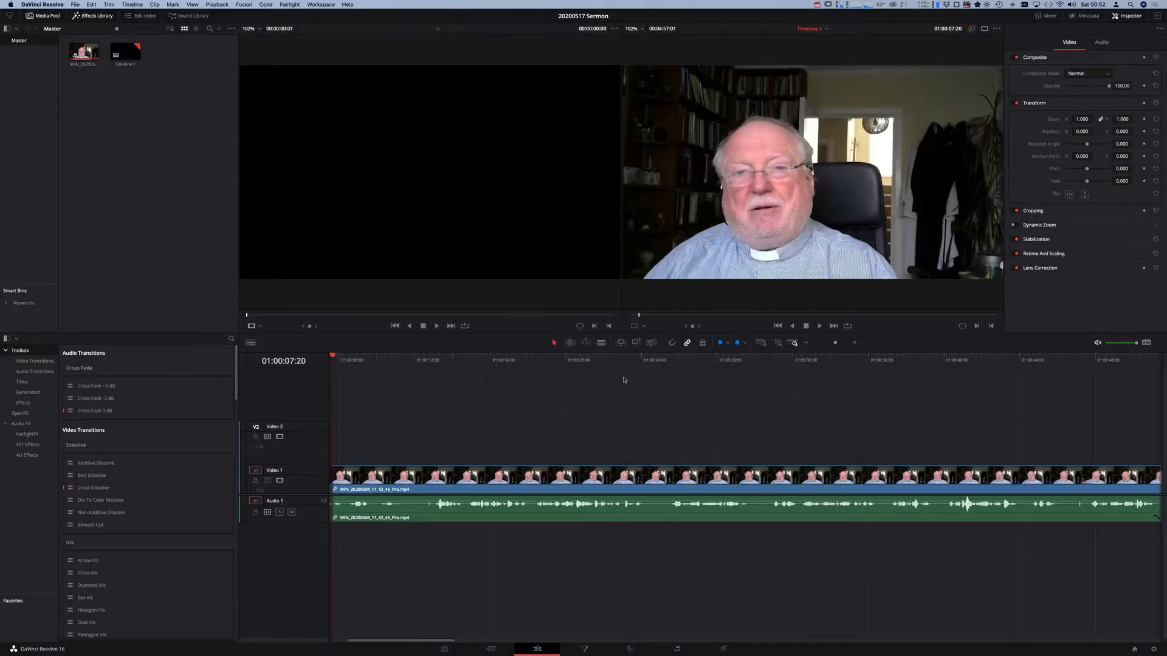
pyautogui.hscroll(-2, 608, 437)
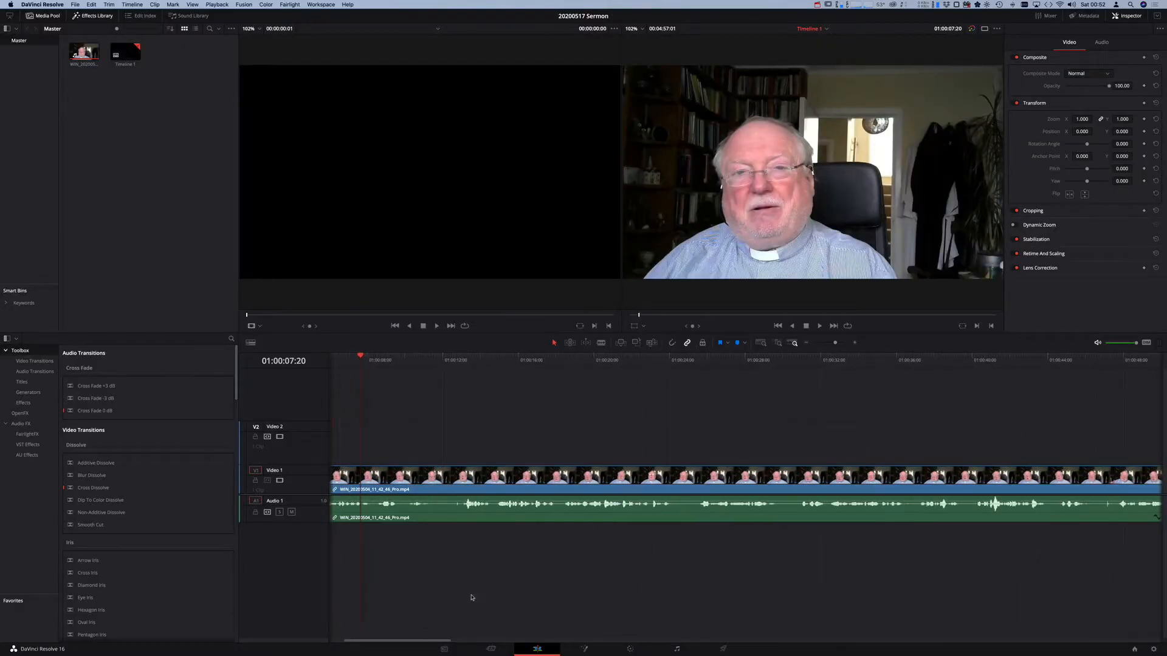
pyautogui.moveTo(431, 644); pyautogui.dragTo(478, 643)
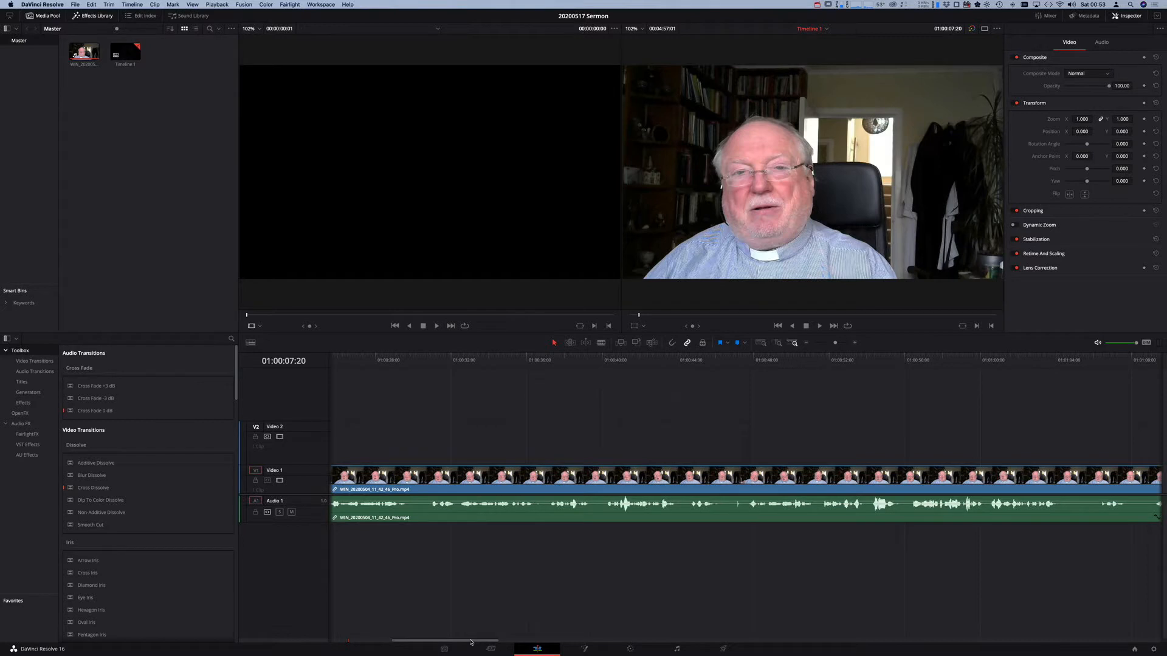
pyautogui.moveTo(464, 644); pyautogui.dragTo(480, 645)
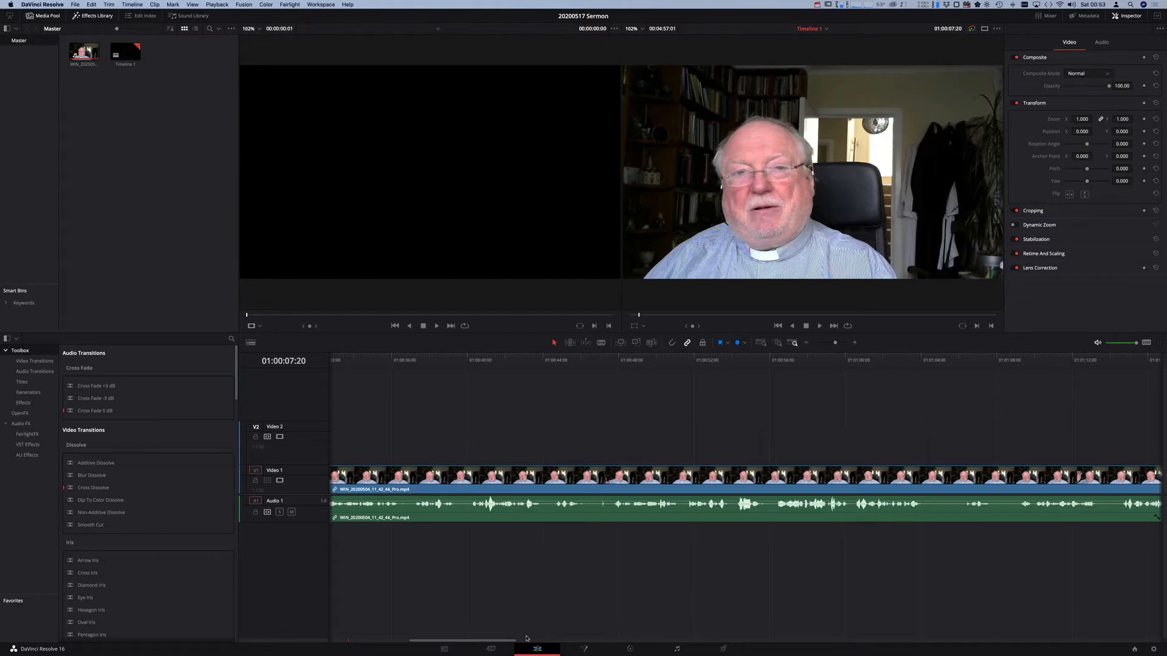
pyautogui.hscroll(3, 509, 643)
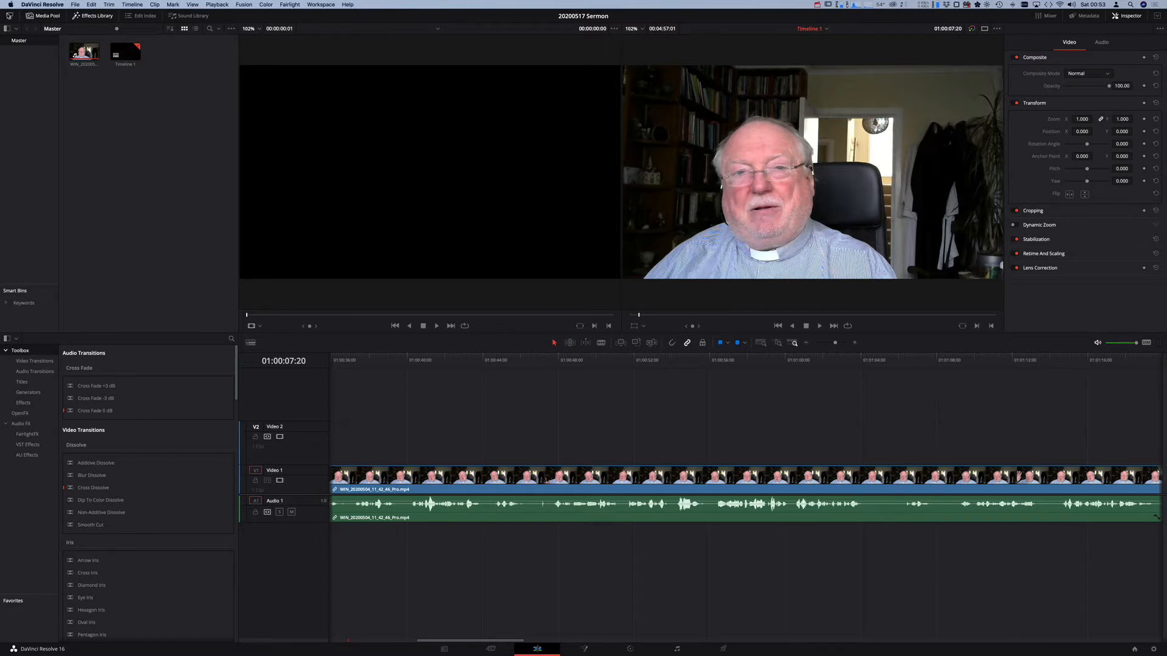
pyautogui.click(9, 15)
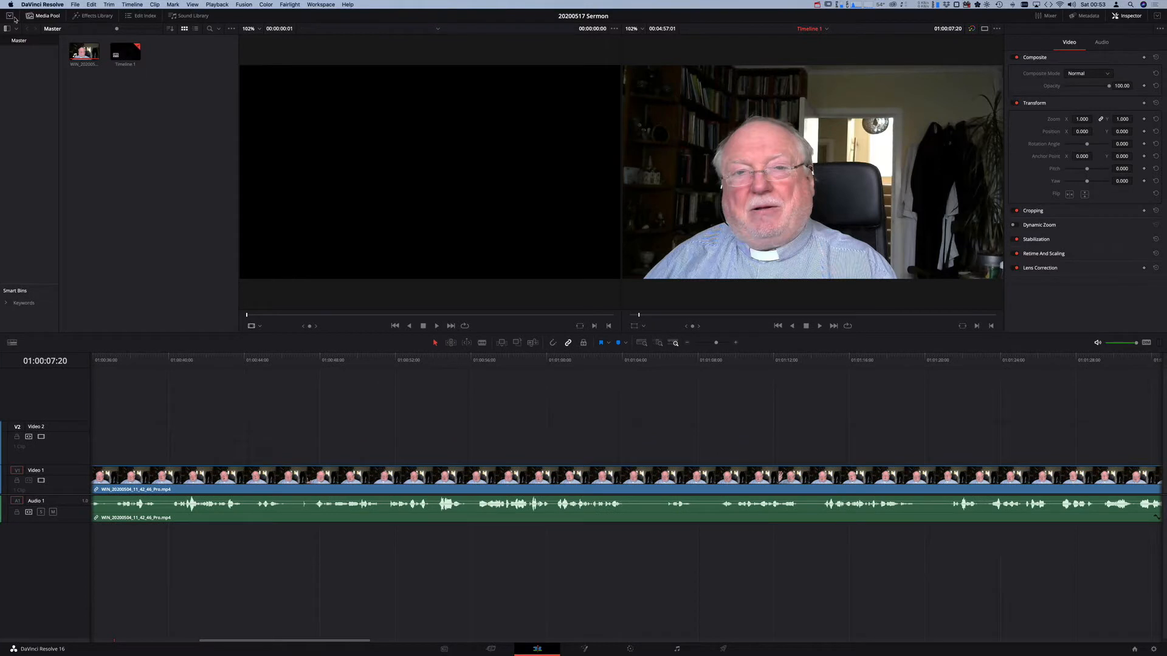
pyautogui.click(9, 16)
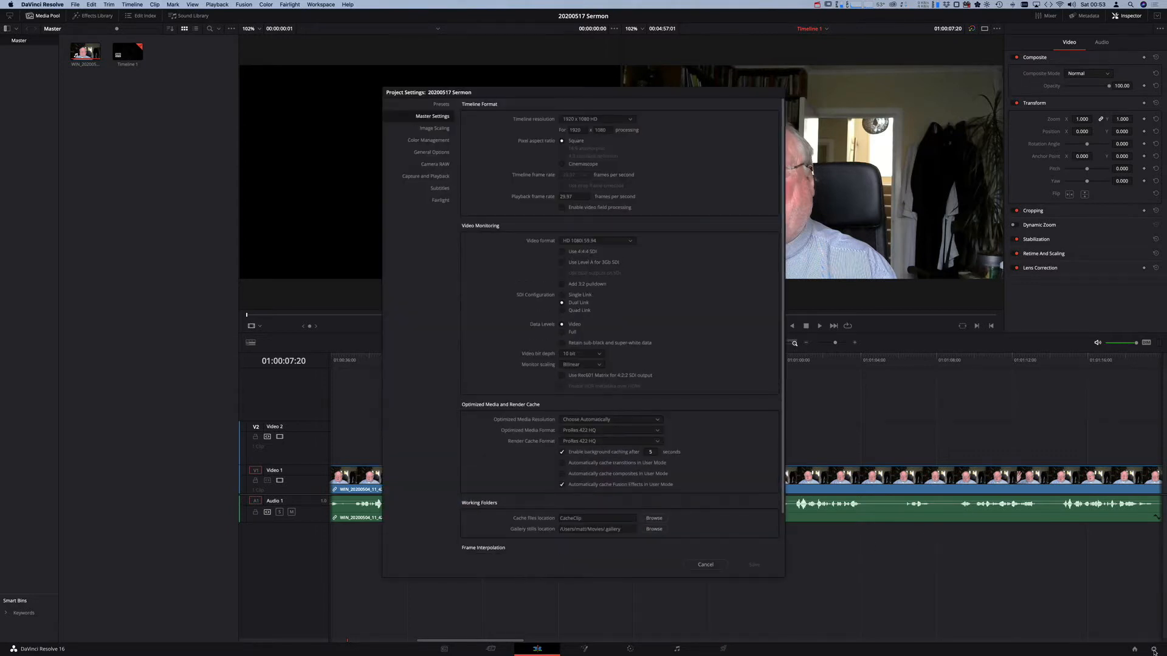
pyautogui.click(706, 565)
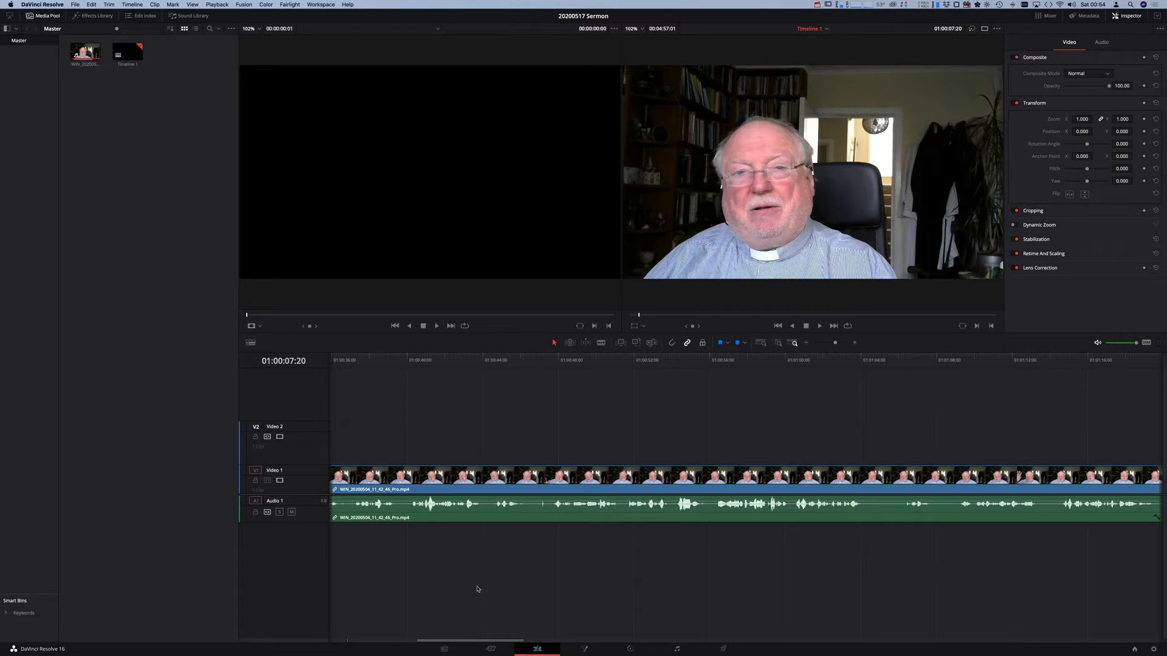
# Turn off the full-screen window mode and switch to the Fairlight page
pyautogui.click(329, 4)
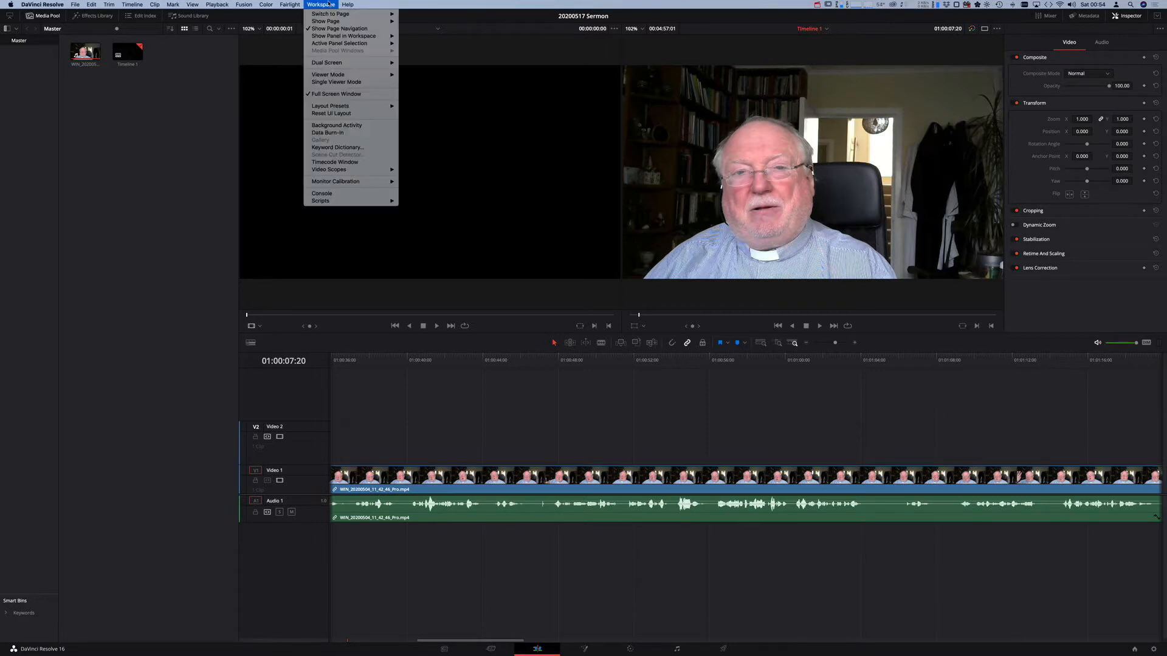
pyautogui.click(351, 94)
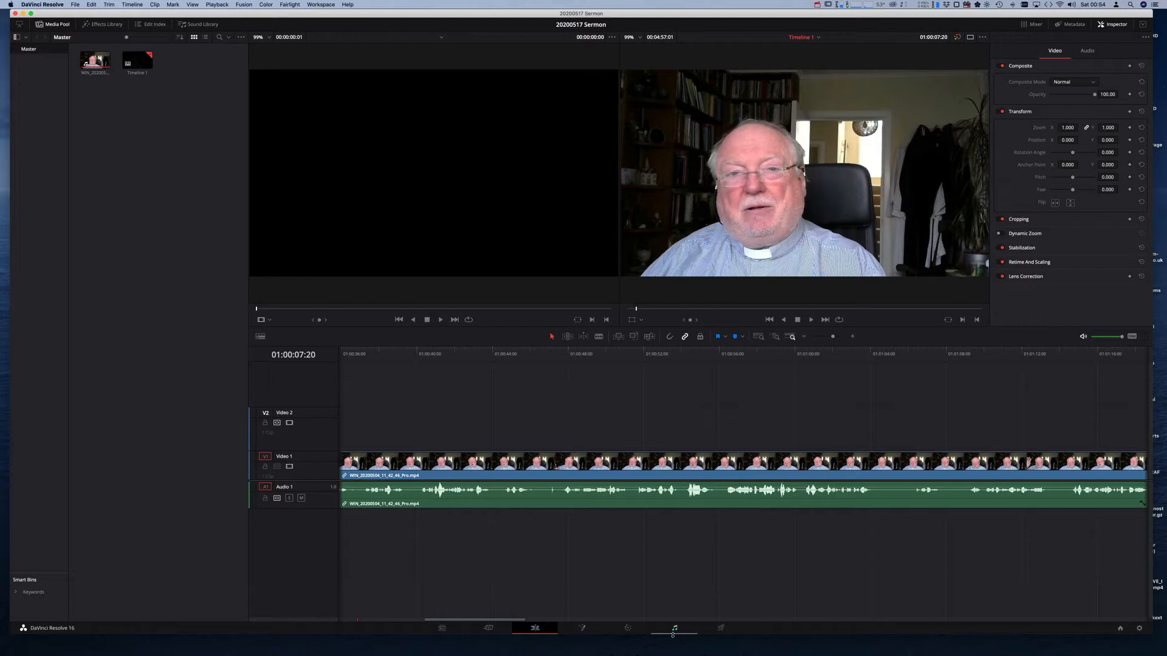
pyautogui.click(685, 620)
pyautogui.click(685, 621)
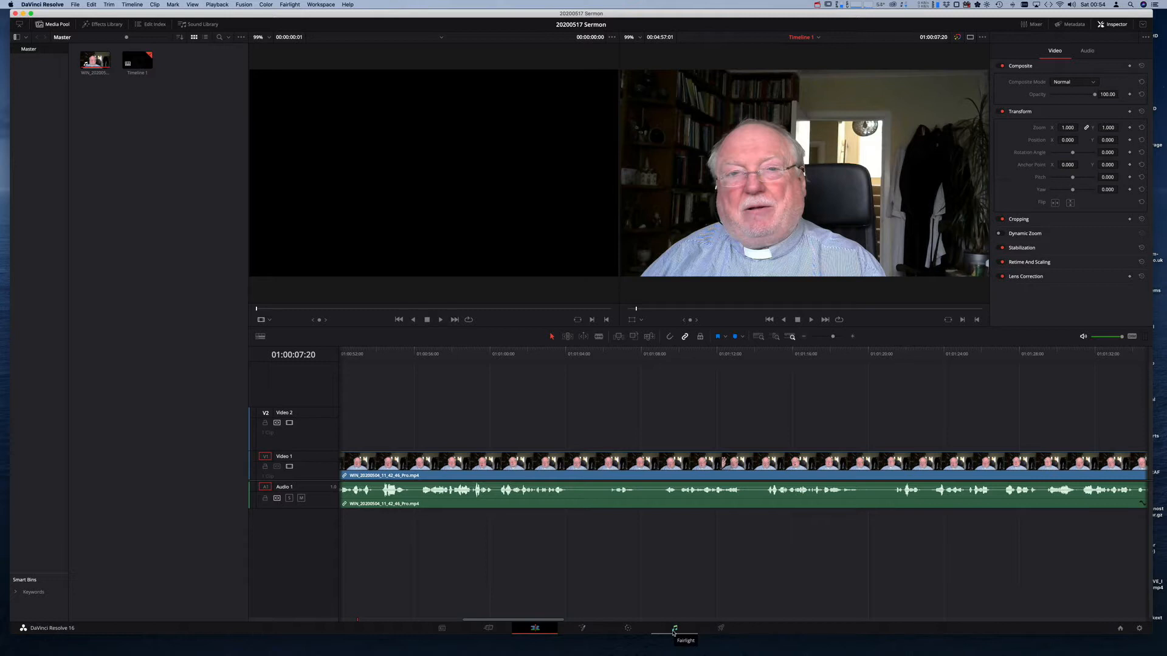
pyautogui.click(673, 629)
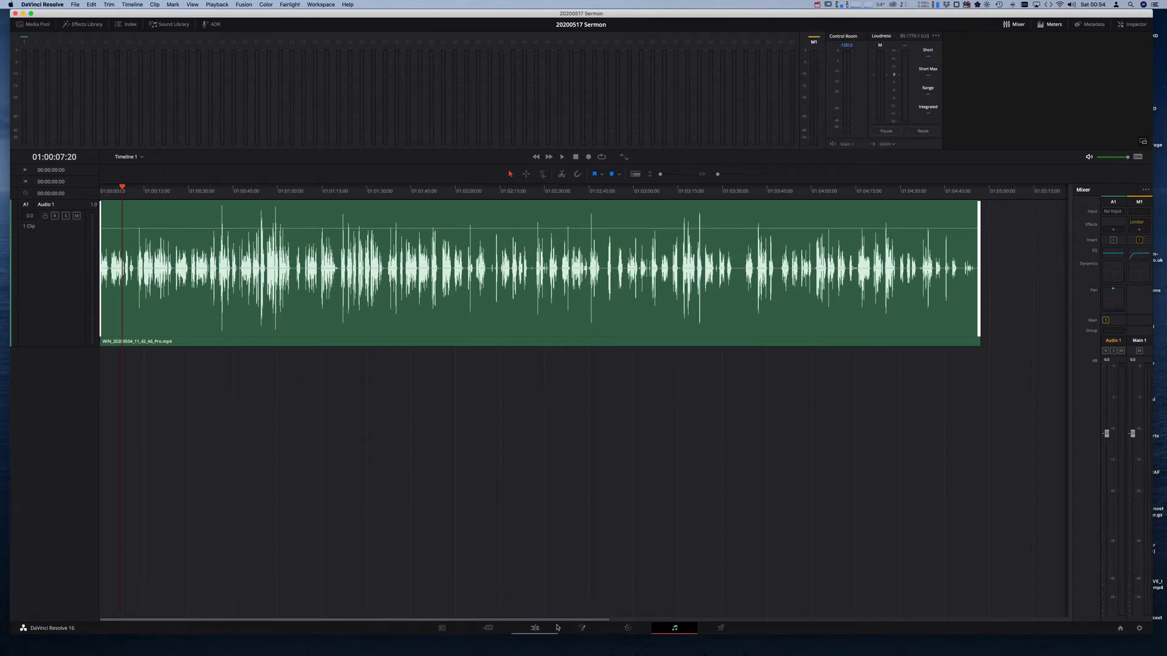
# Play the sermon audio from about 01:01:13 and examine its levels on the track, bus and loudness meters
pyautogui.moveTo(558, 621); pyautogui.dragTo(389, 616)
pyautogui.click(278, 193)
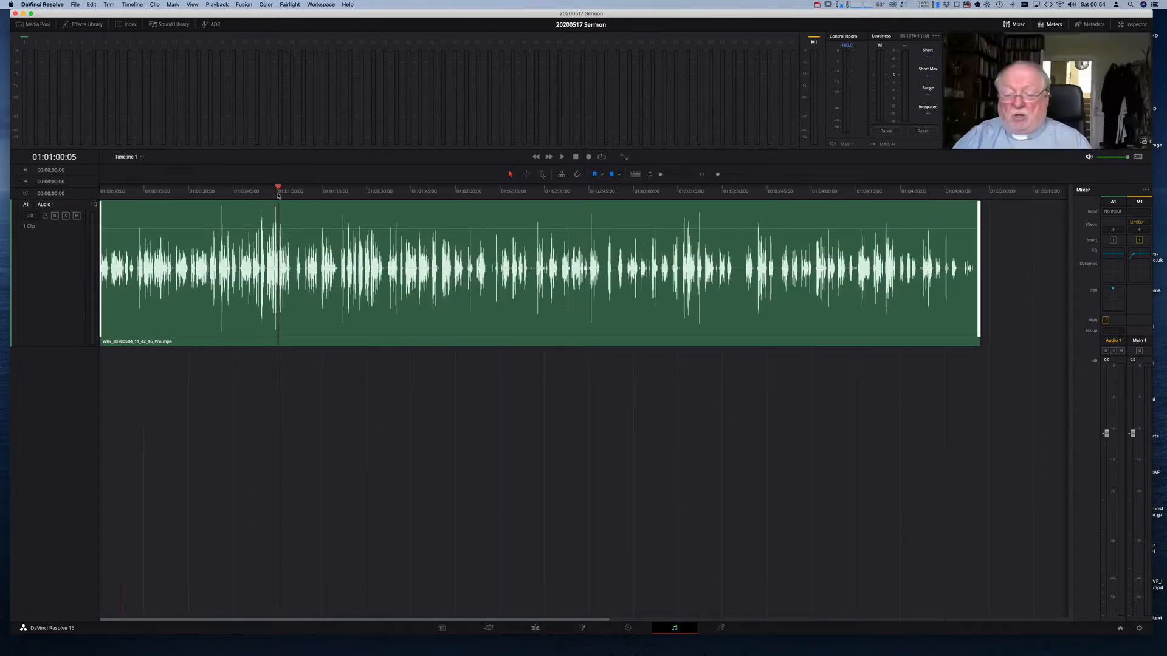
pyautogui.click(326, 192)
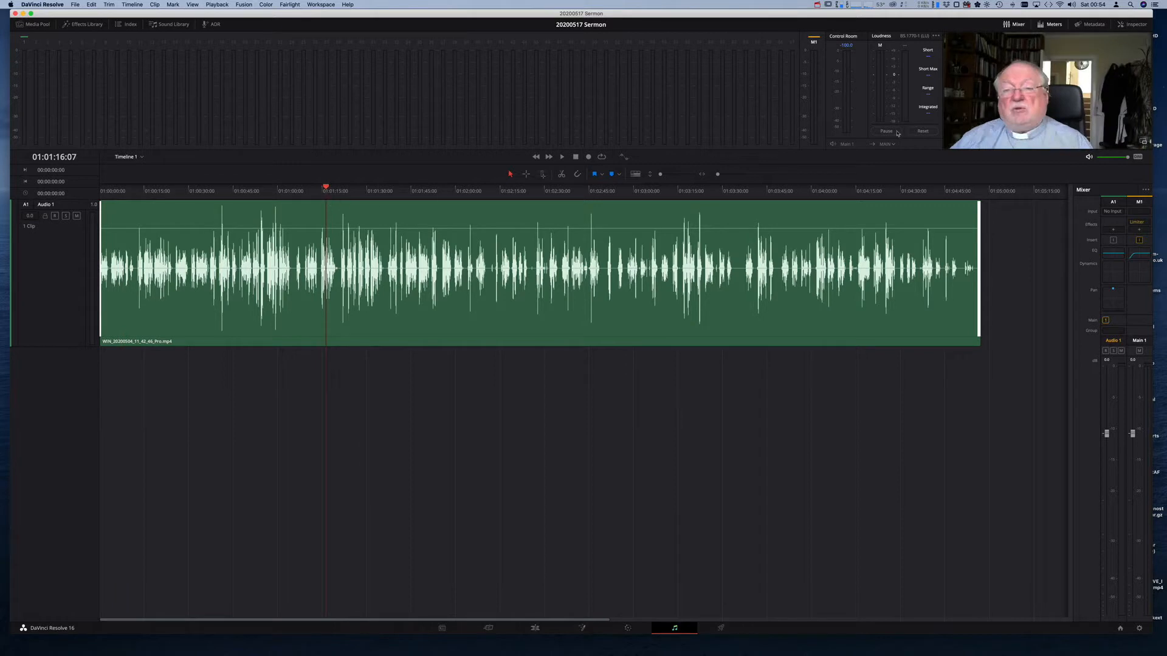
pyautogui.click(316, 194)
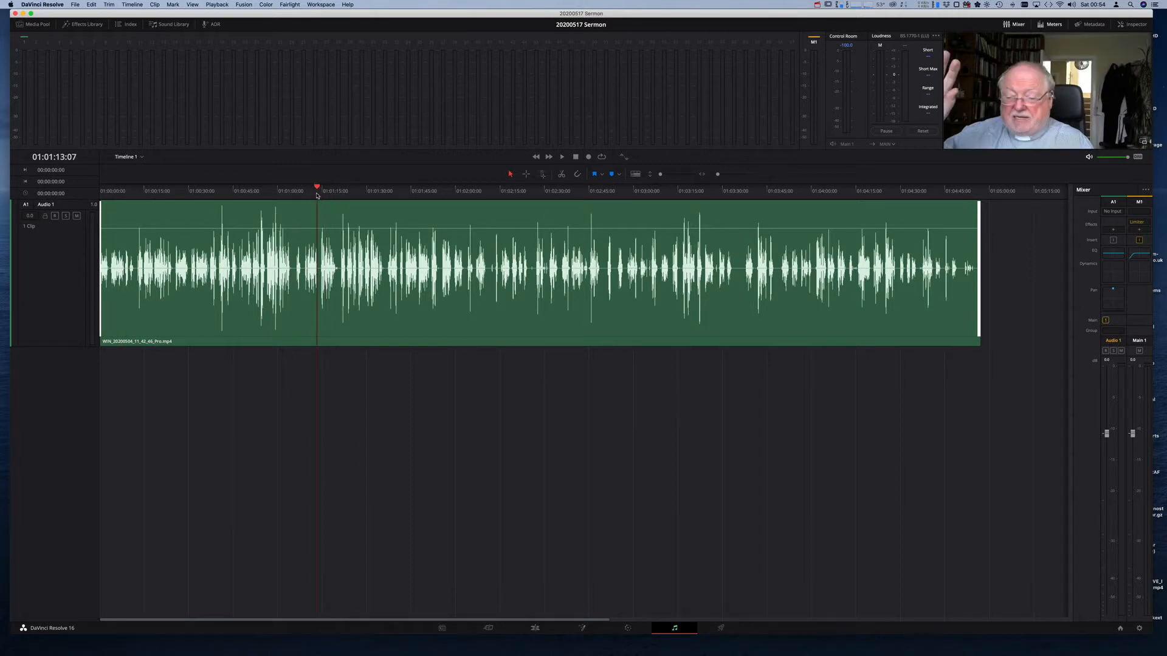
pyautogui.press('space')
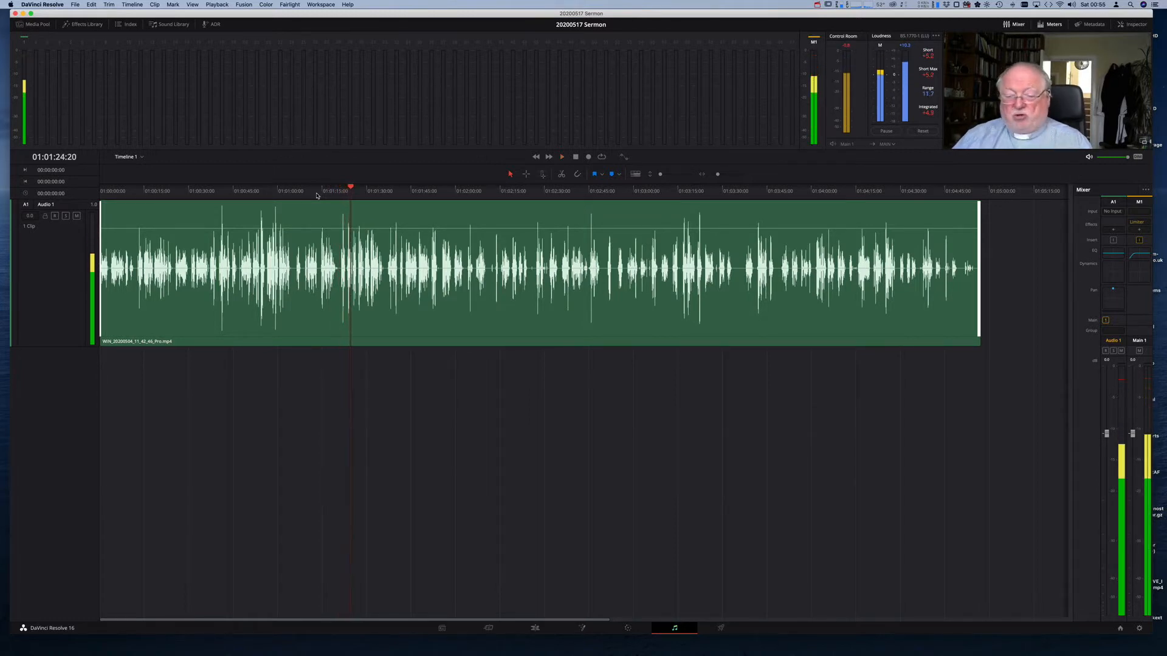
pyautogui.press('space')
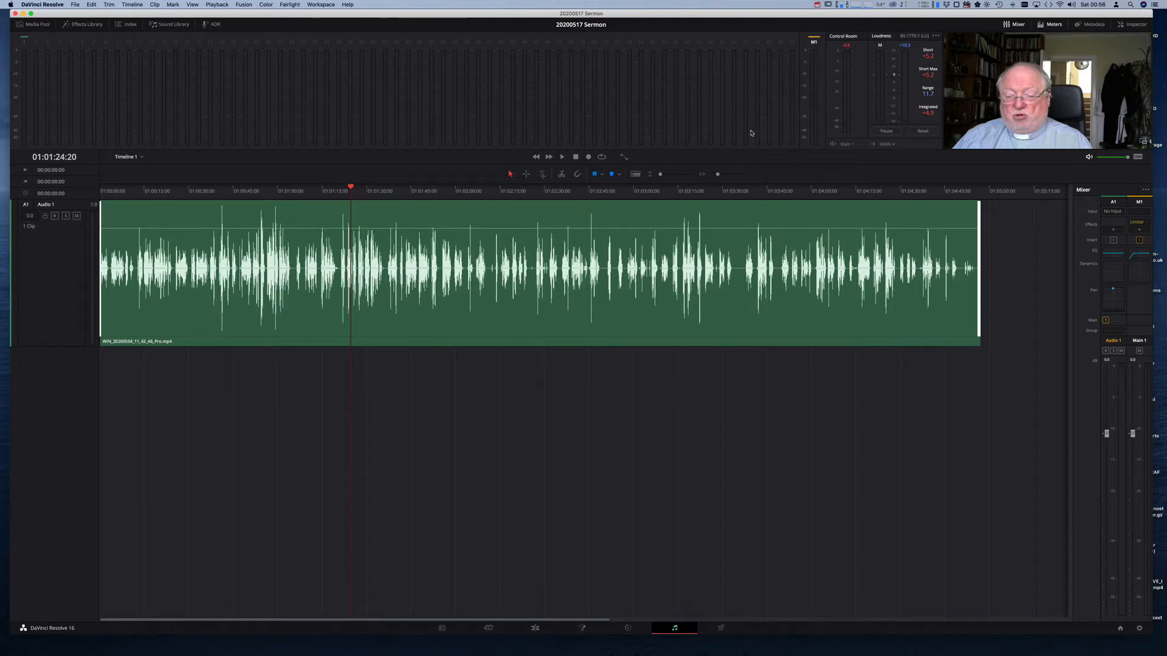
pyautogui.press('space')
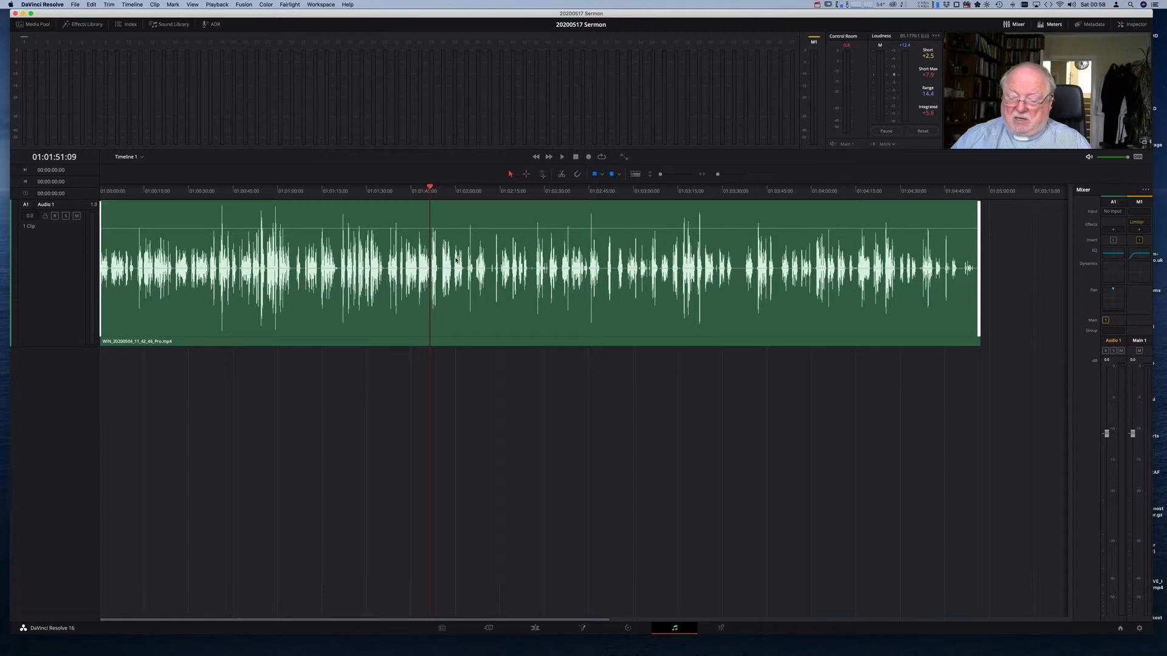
# Open the 20200517 Welcome project from the Project Manager
pyautogui.click(75, 4)
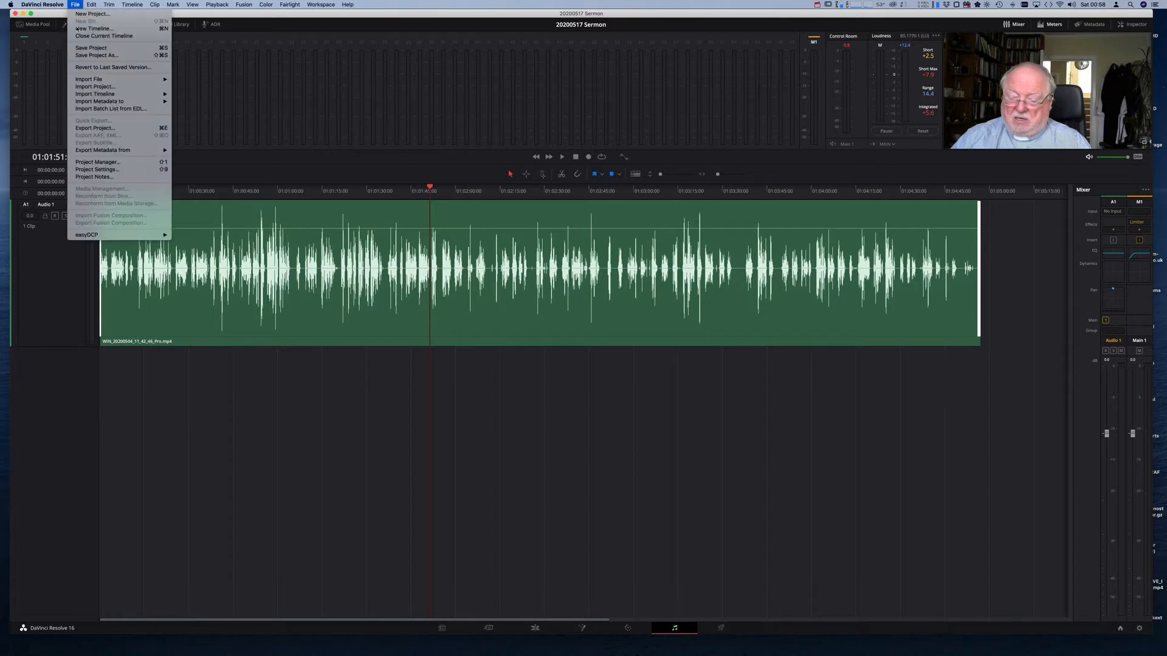
pyautogui.click(123, 162)
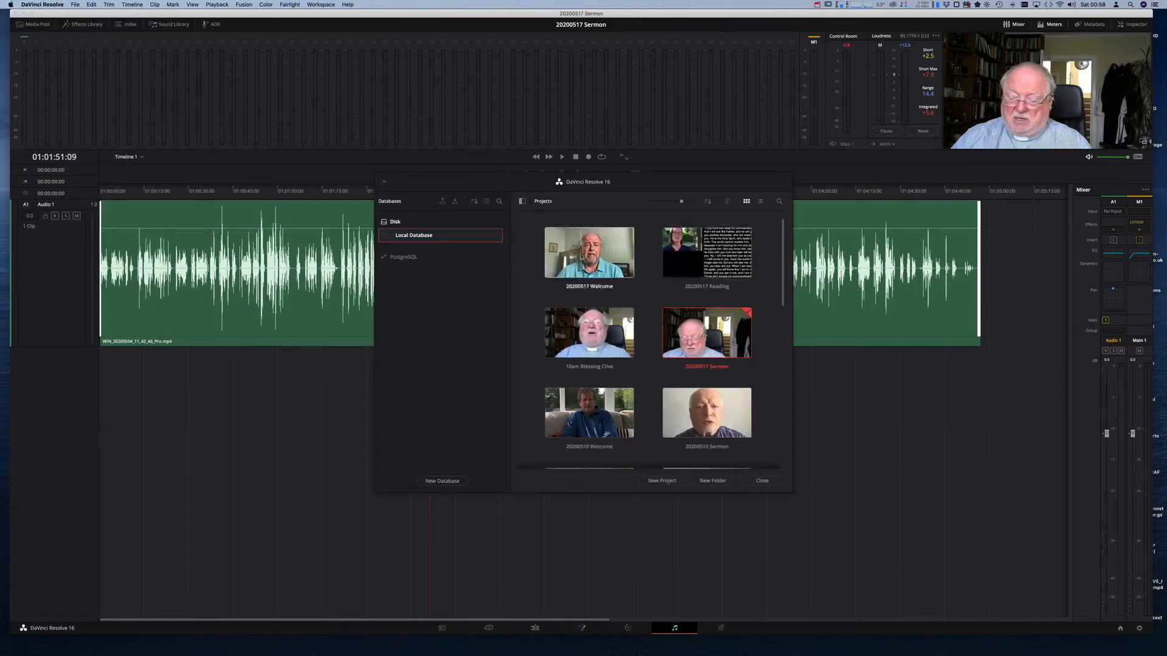
pyautogui.doubleClick(582, 258)
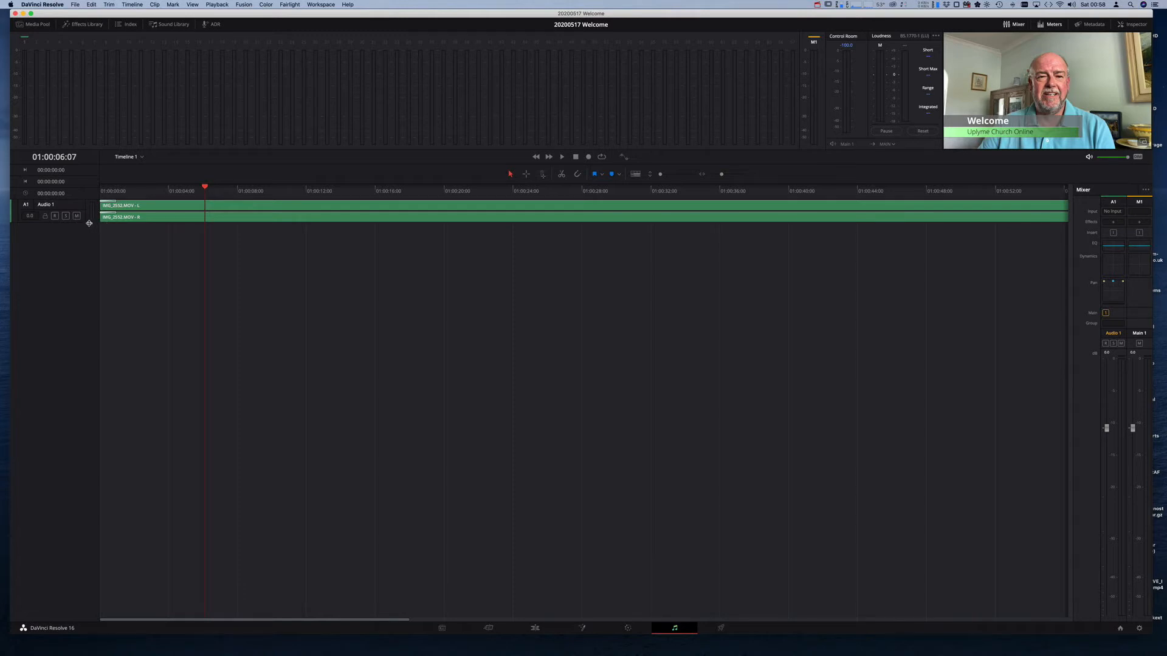
# Enlarge the Audio 1 track to show both channel waveforms and raise the clip's volume until the speech peaks nearly fill the track
pyautogui.moveTo(88, 223); pyautogui.dragTo(91, 429)
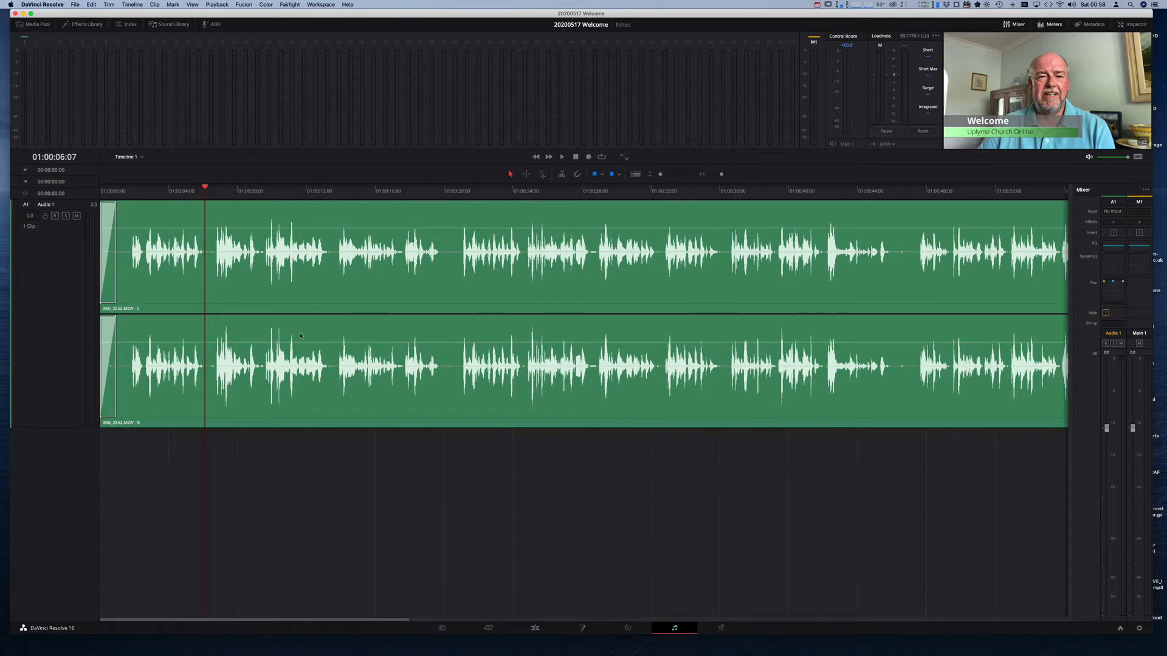
pyautogui.click(321, 309)
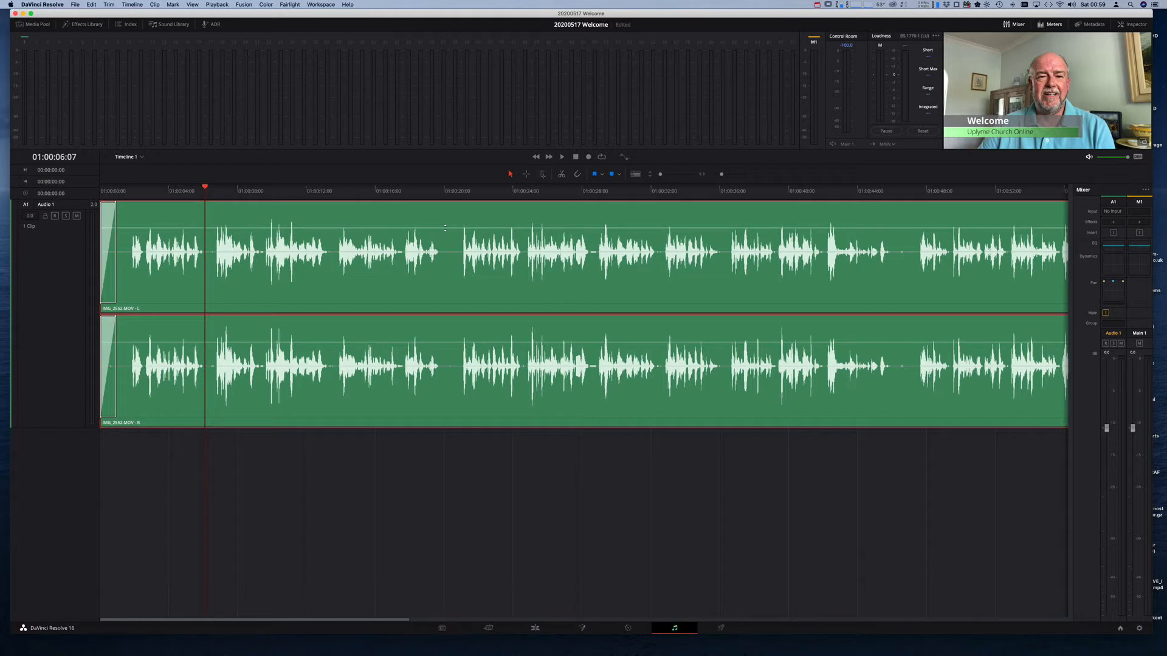
pyautogui.moveTo(445, 228); pyautogui.dragTo(443, 225)
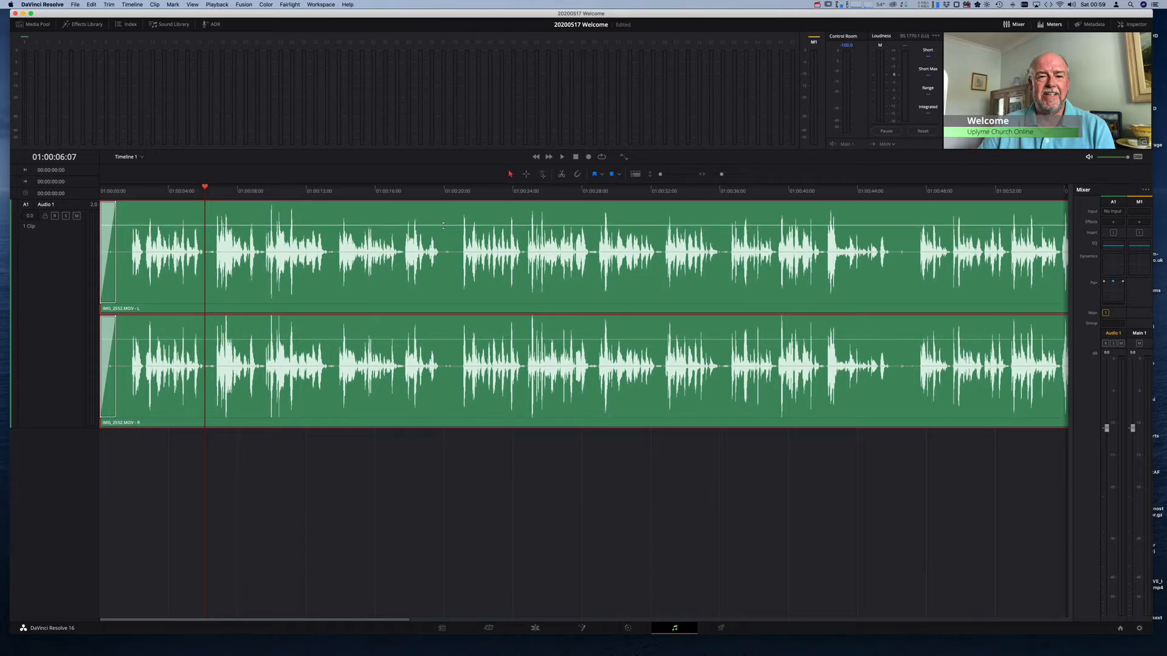
pyautogui.moveTo(443, 226); pyautogui.dragTo(443, 225)
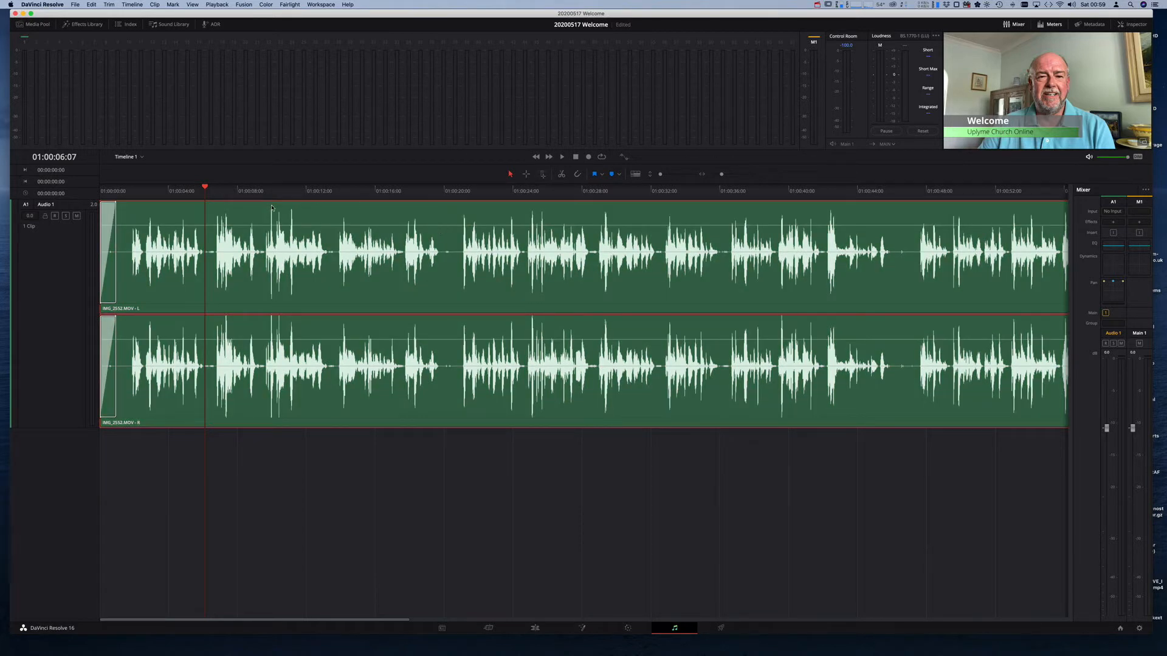
# Check the waveform peaks along the whole welcome clip and lower its volume slightly
pyautogui.hscroll(15, 798, 231)
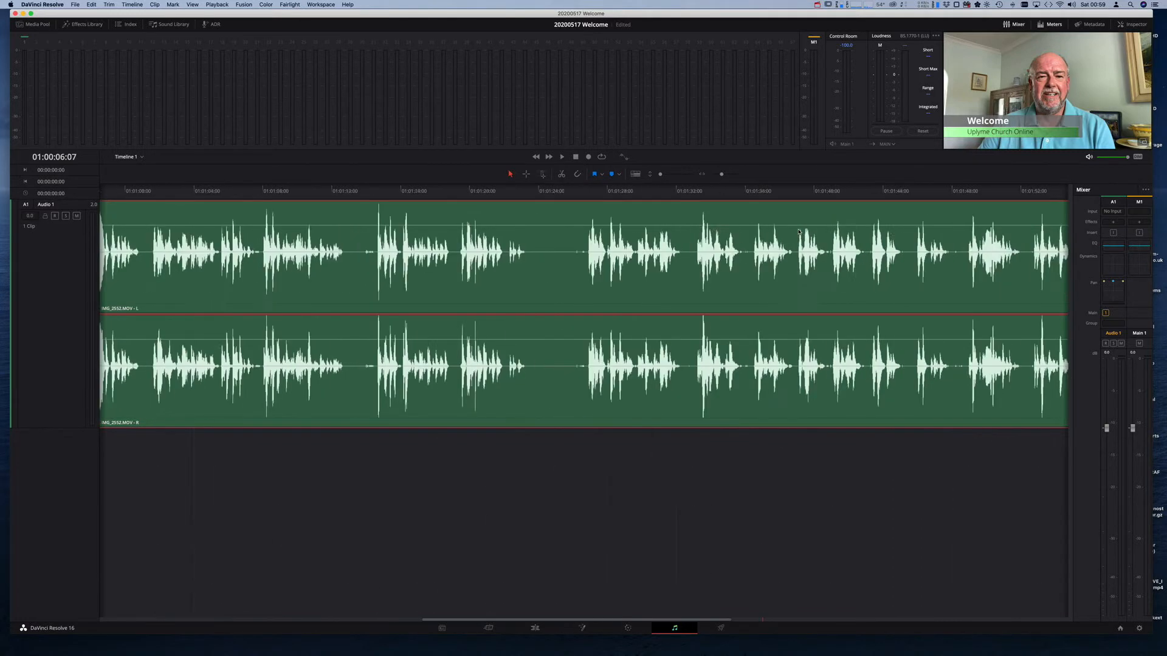
pyautogui.hscroll(-2, 796, 231)
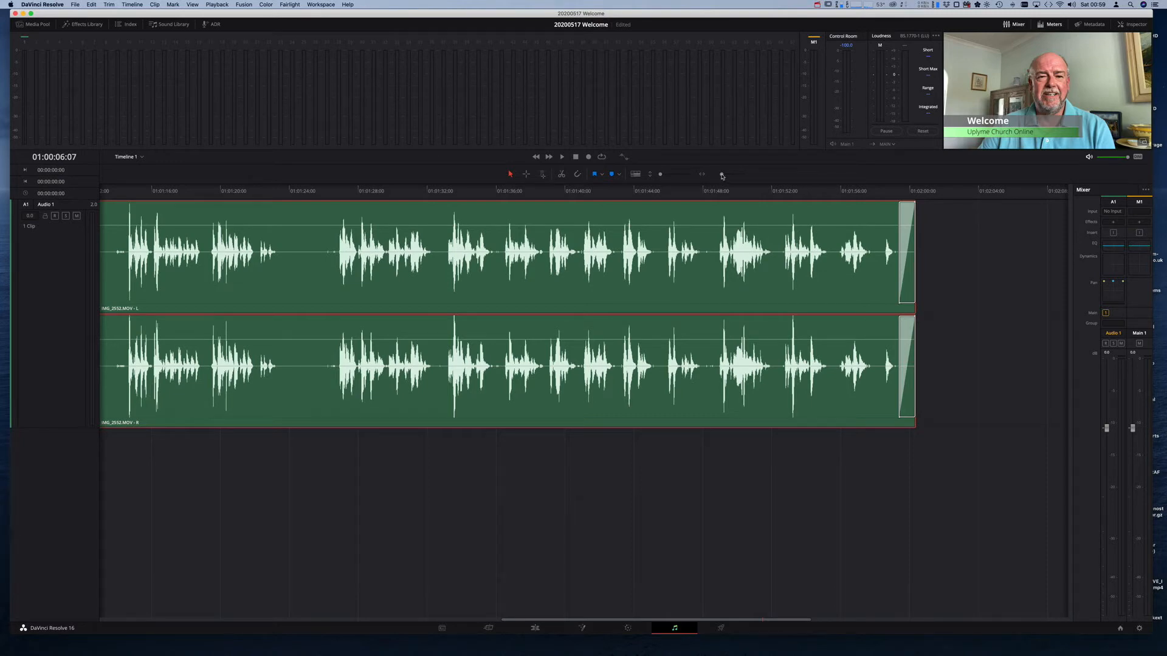
pyautogui.moveTo(722, 177); pyautogui.dragTo(720, 177)
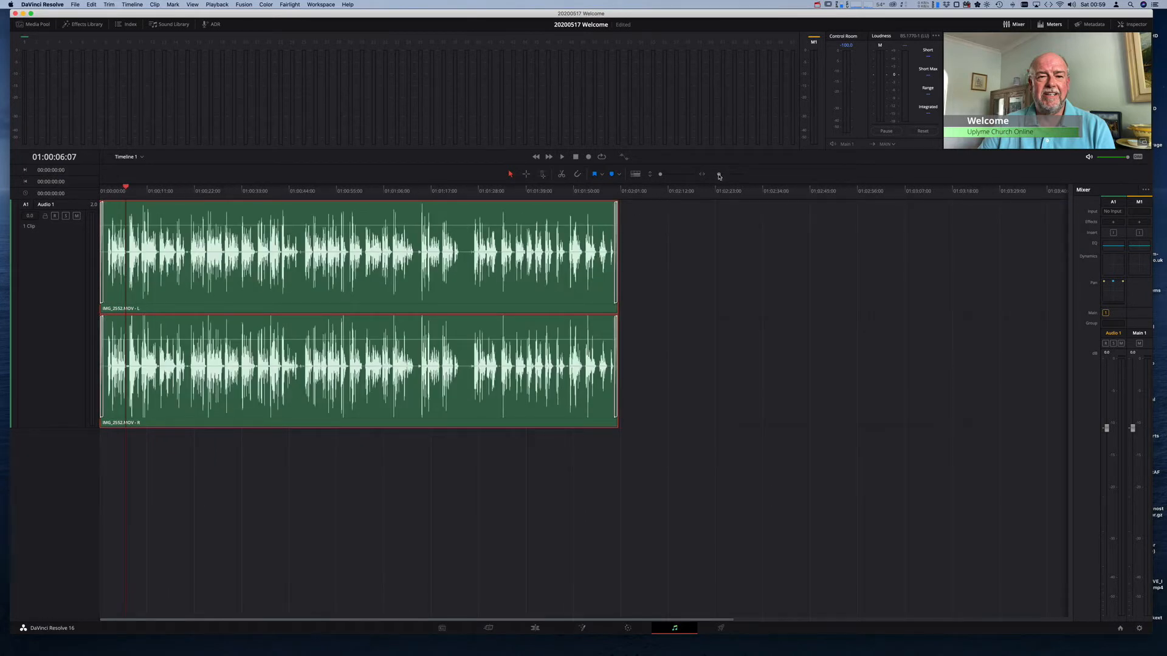
pyautogui.moveTo(719, 176); pyautogui.dragTo(721, 177)
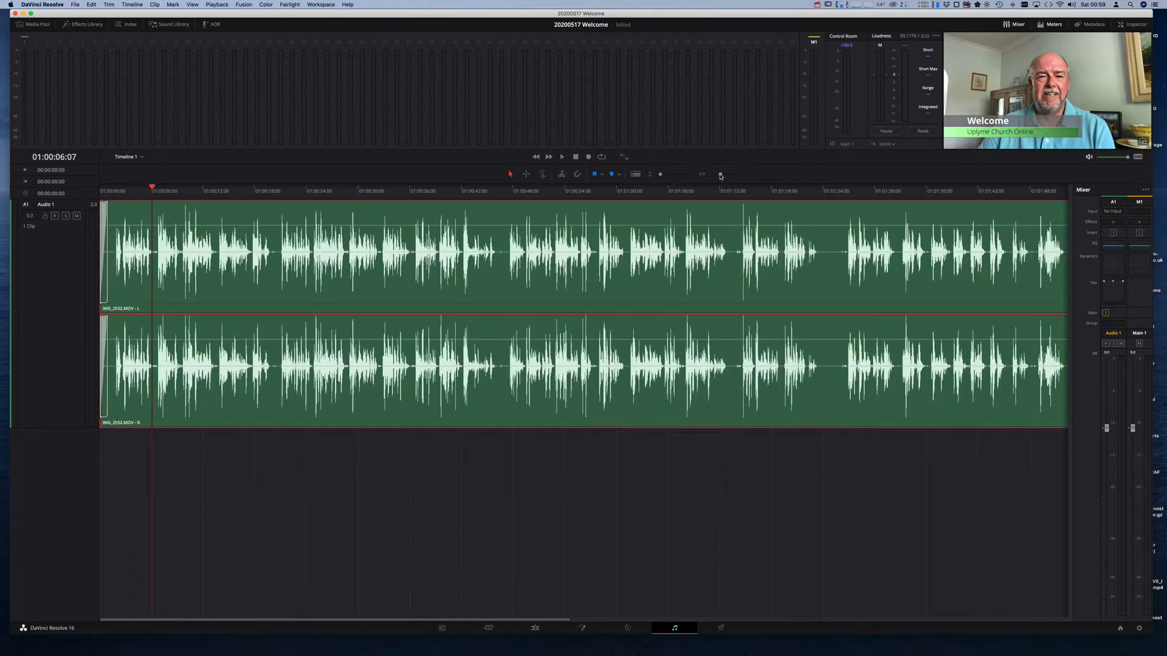
pyautogui.hscroll(15, 726, 230)
pyautogui.hscroll(-15, 729, 228)
pyautogui.moveTo(730, 339); pyautogui.dragTo(729, 342)
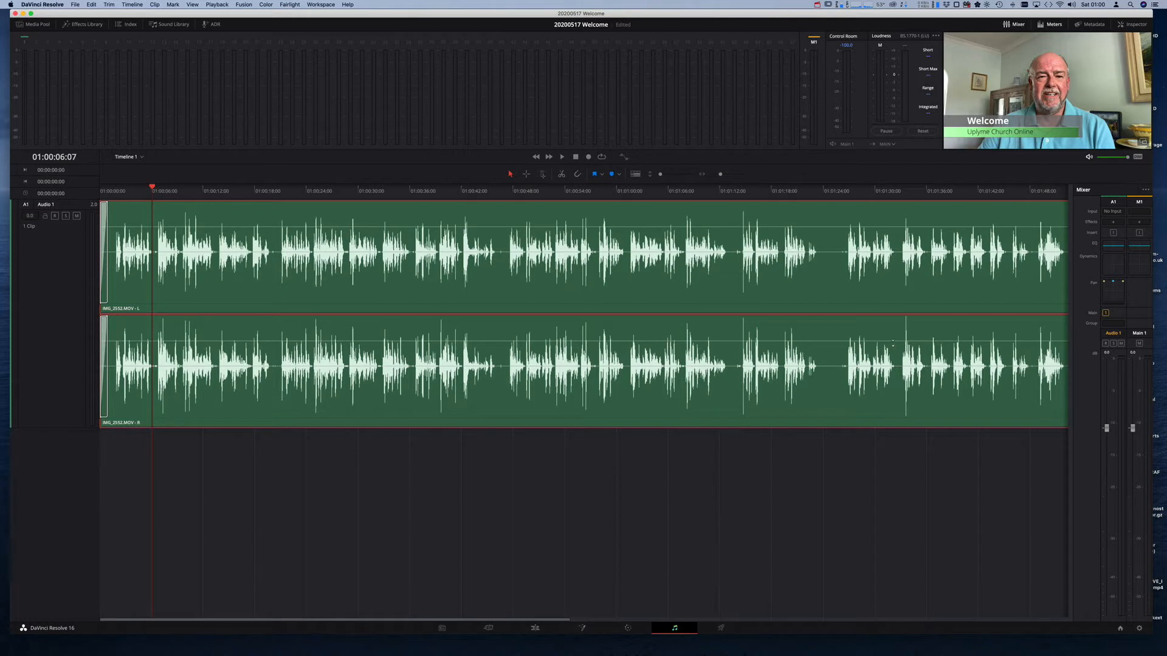
pyautogui.moveTo(893, 341); pyautogui.dragTo(894, 341)
# Add the FairlightFX Limiter from the dynamics effects to the Main 1 bus
pyautogui.click(1139, 226)
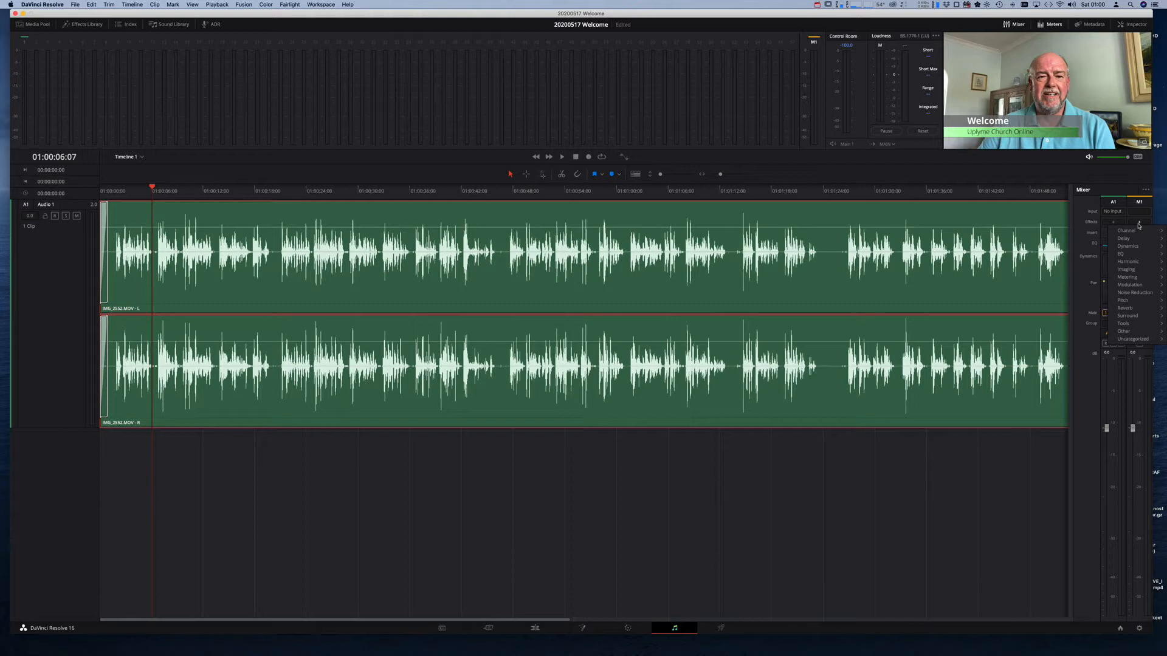
pyautogui.moveTo(1136, 240)
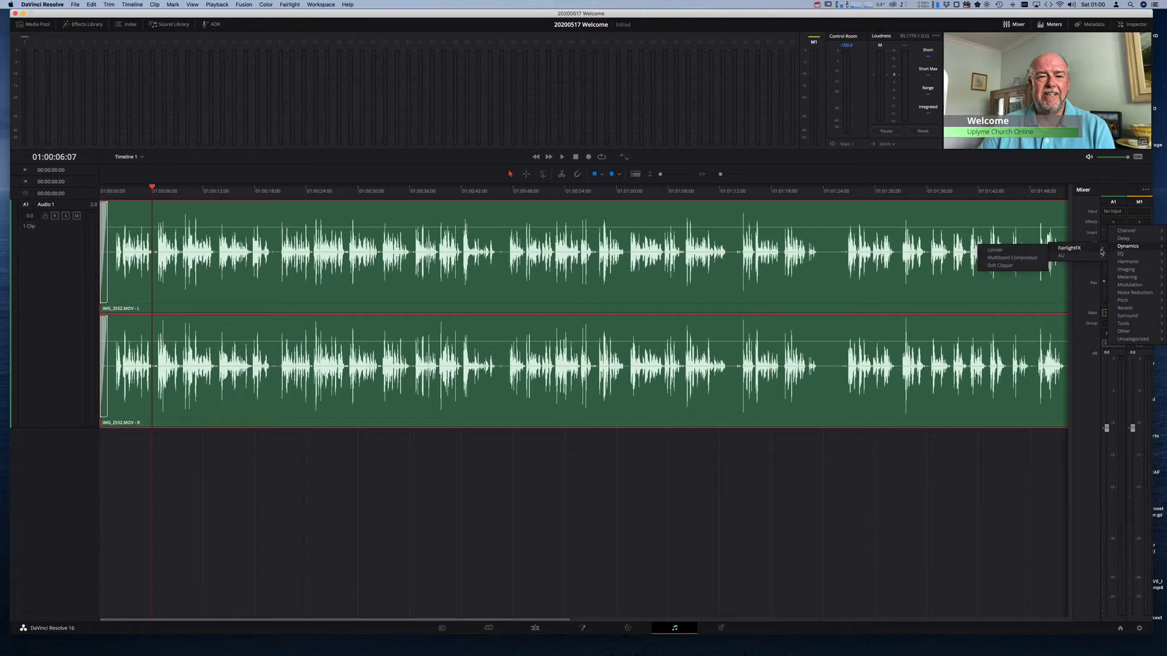
pyautogui.click(1040, 251)
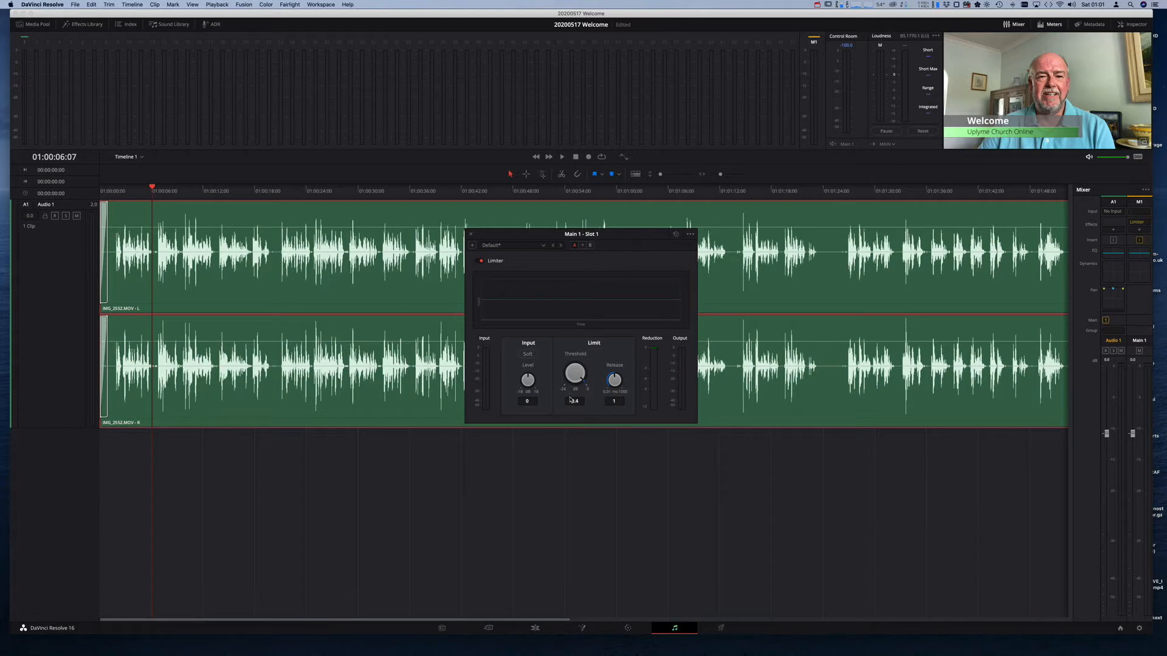
# Set the limiter's threshold to -2.1 dB
pyautogui.moveTo(572, 400); pyautogui.dragTo(574, 393)
pyautogui.moveTo(565, 375); pyautogui.dragTo(589, 375)
pyautogui.click(574, 402)
pyautogui.click(573, 402)
pyautogui.click(561, 356)
# Play the welcome clip from the gap at about 01:00:21 to check the loudness with the limiter active
pyautogui.click(283, 195)
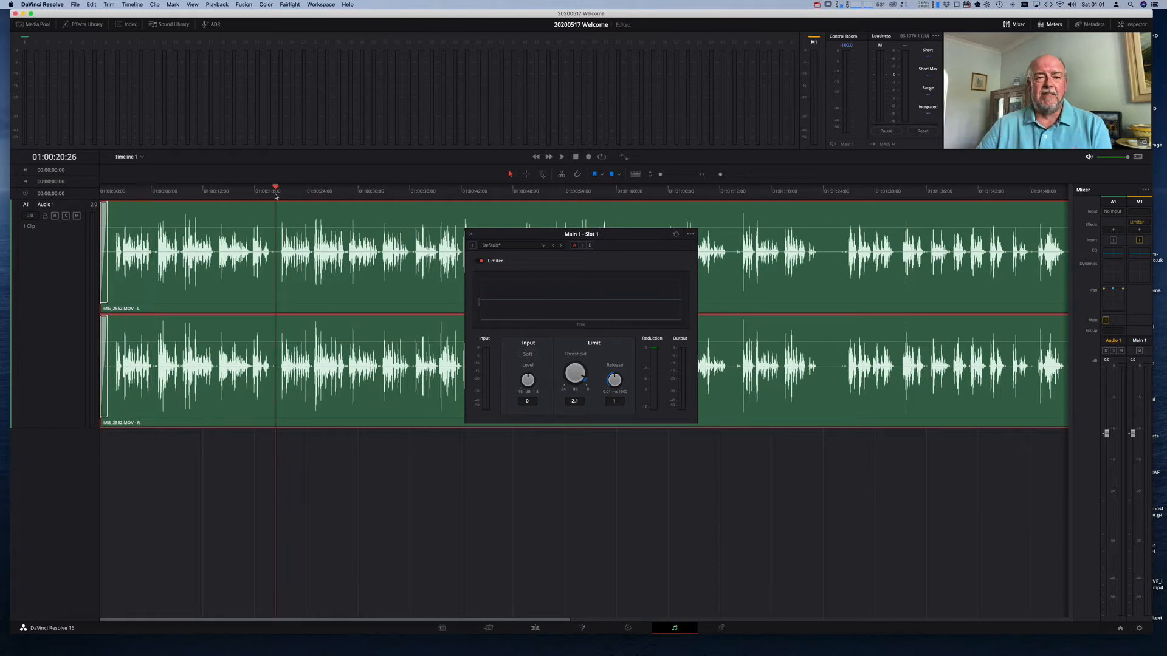
pyautogui.click(282, 195)
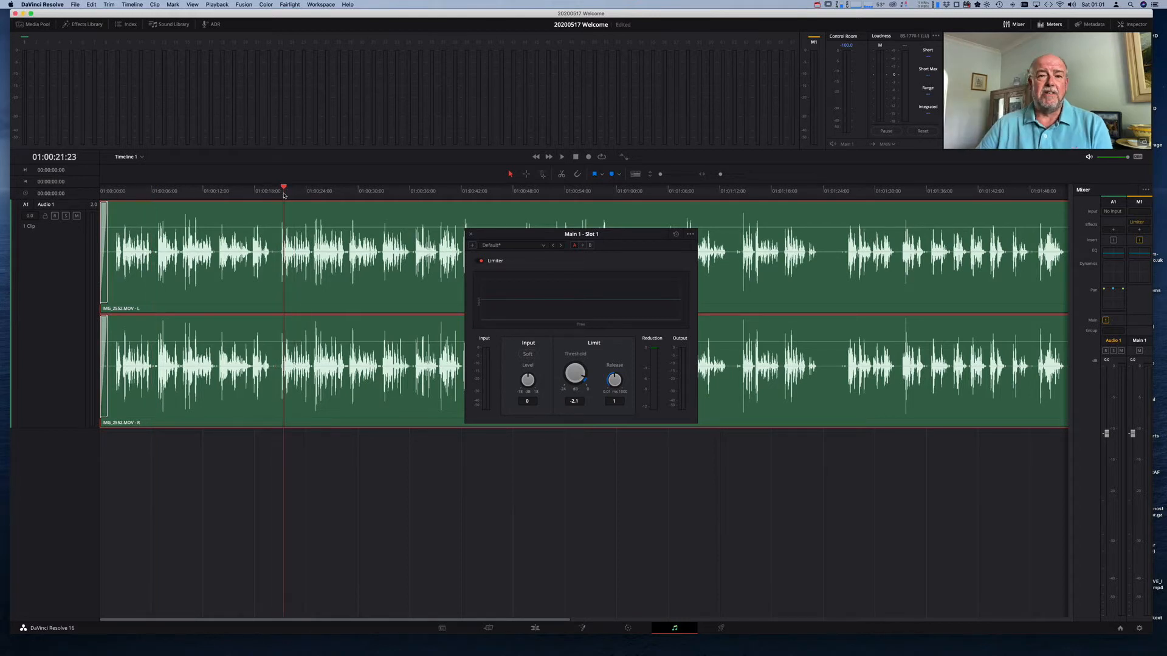
pyautogui.click(282, 194)
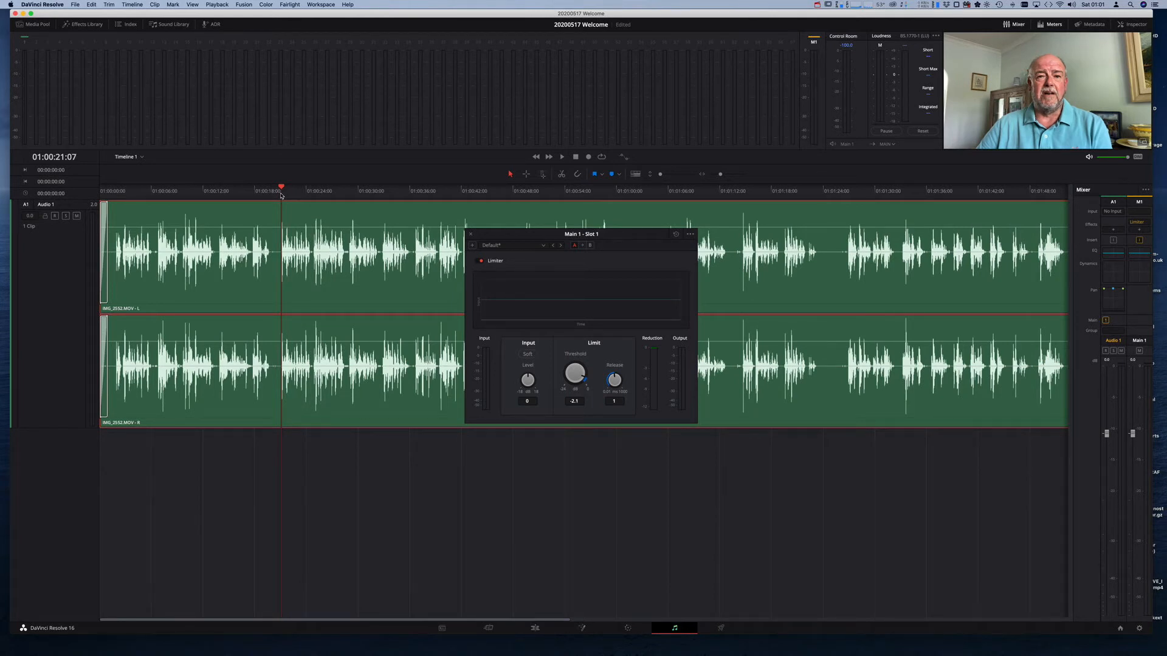
pyautogui.press('space')
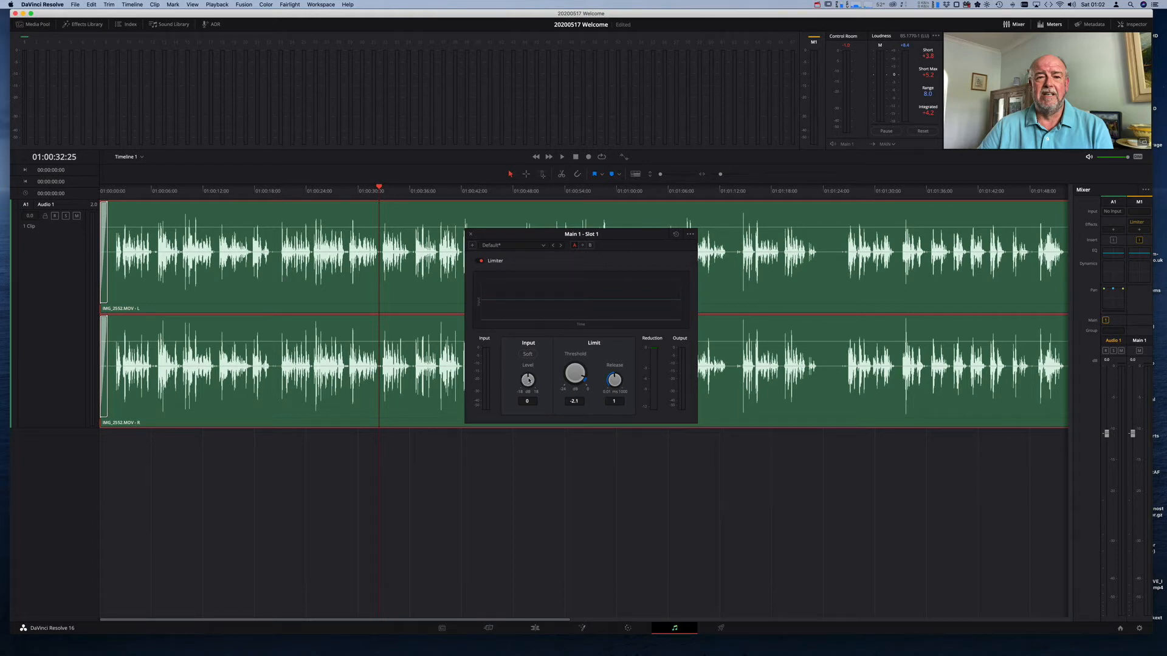
# Raise the limiter's input level to 2 dB while playing the clip to judge the output
pyautogui.moveTo(529, 379); pyautogui.dragTo(534, 373)
pyautogui.press('space')
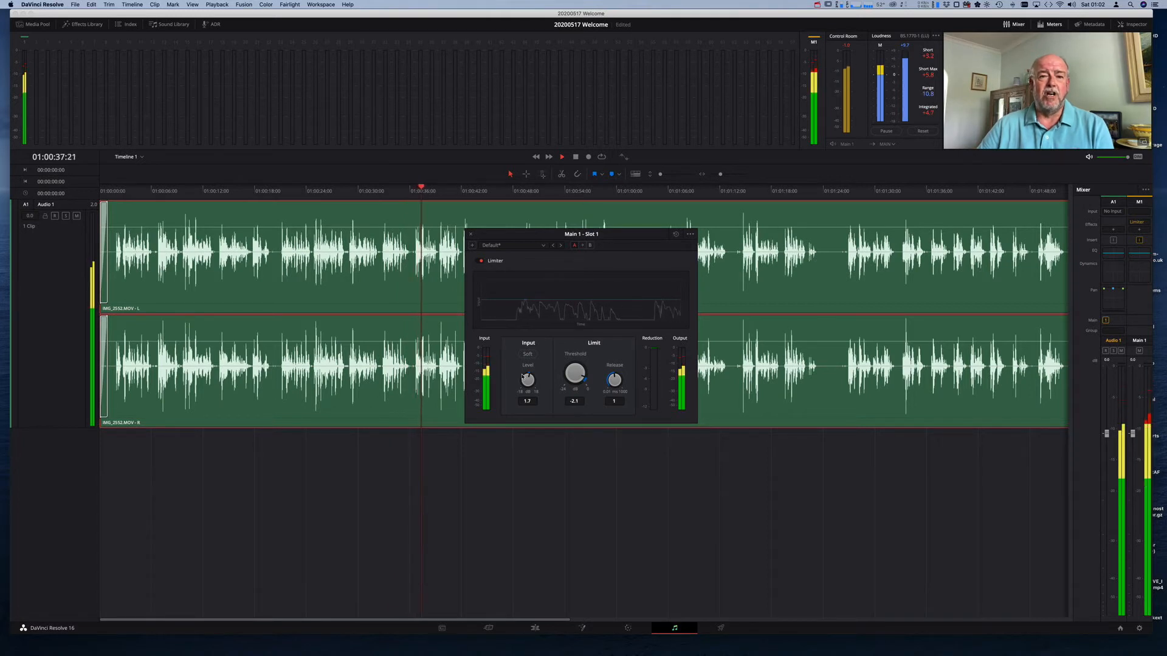
pyautogui.moveTo(523, 381); pyautogui.dragTo(530, 380)
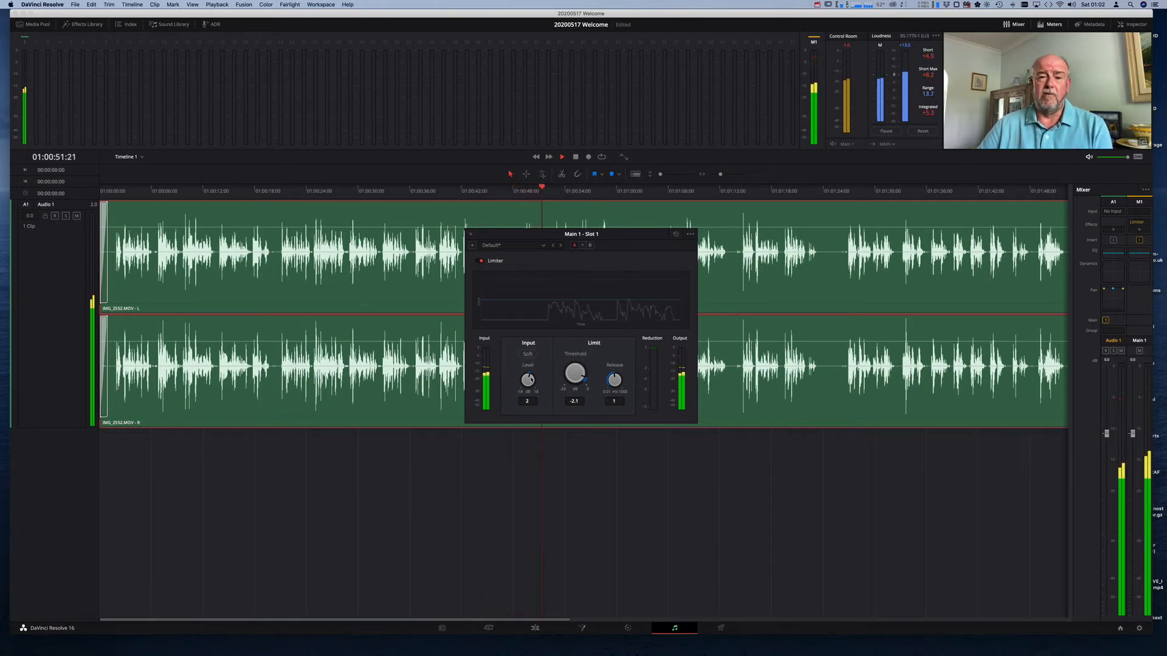
pyautogui.press('space')
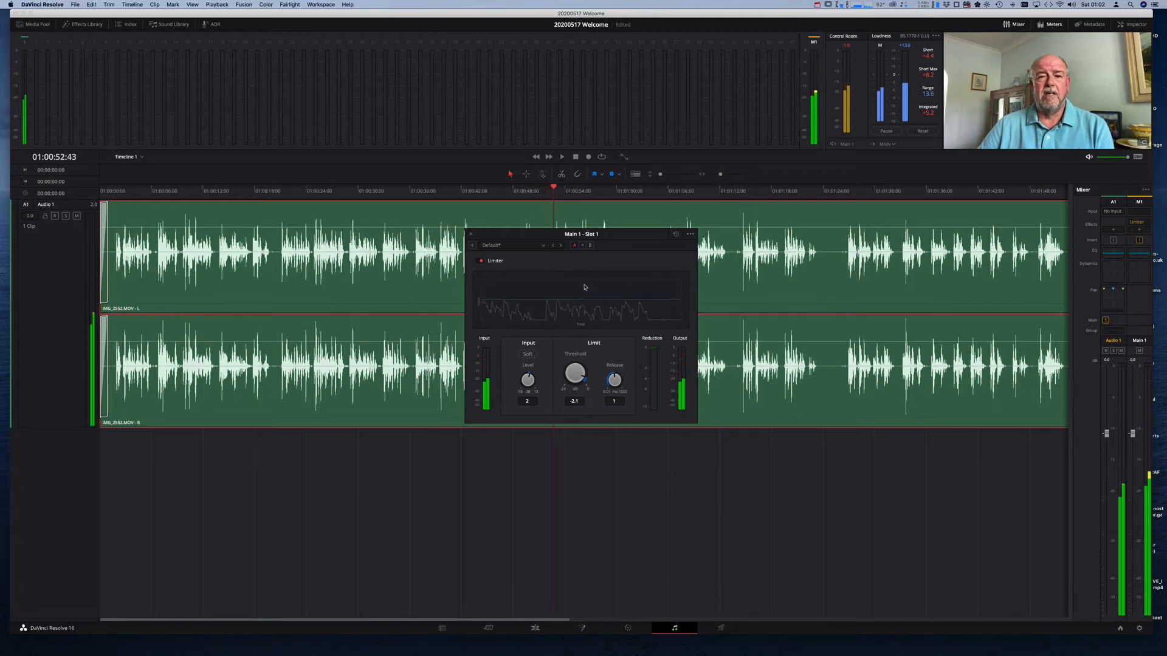
# Place the limiter window lower over the timeline and play the clip to check the Main 1 meter
pyautogui.moveTo(609, 252); pyautogui.dragTo(662, 375)
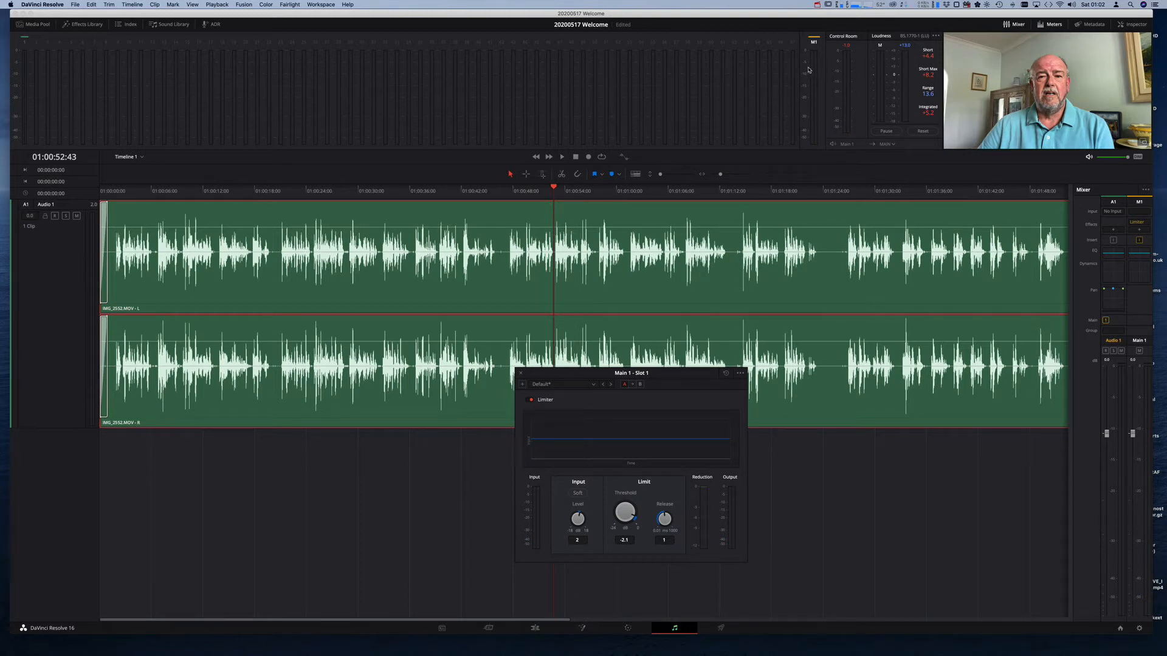
pyautogui.press('space')
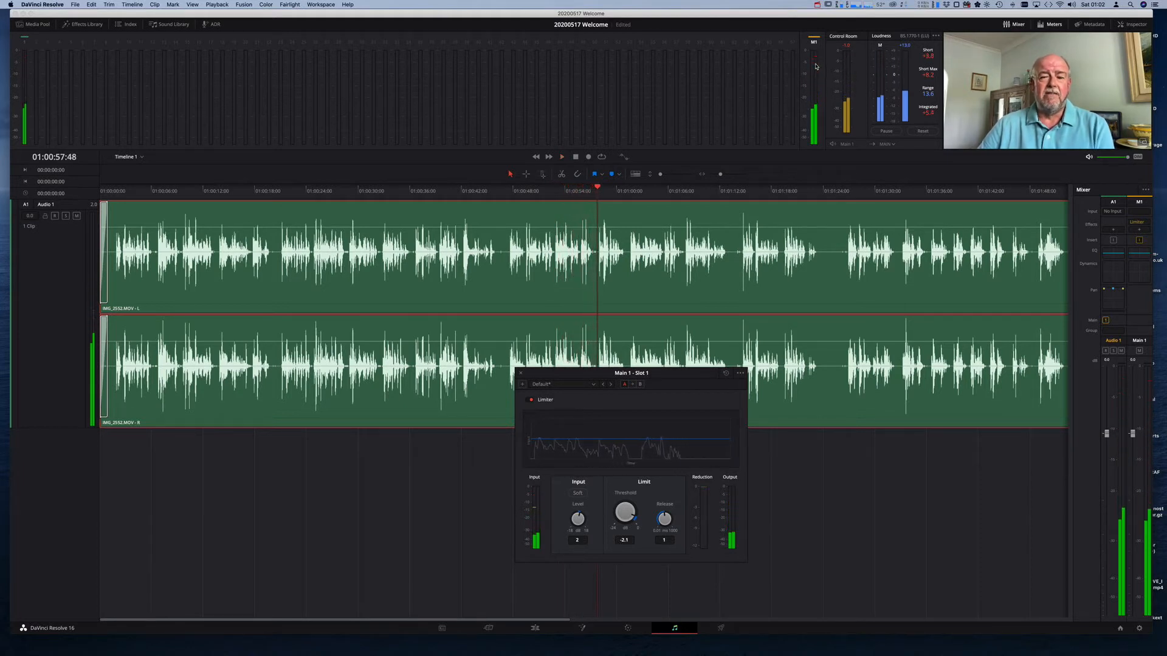
pyautogui.press('space')
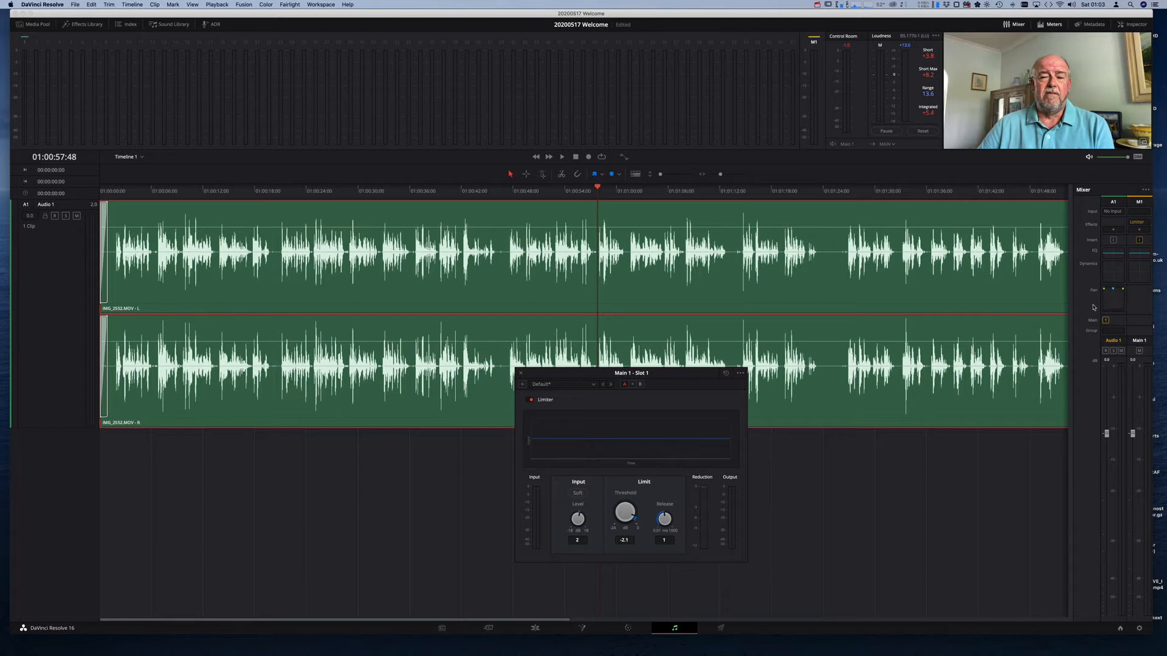
# Add the FairlightFX Stereo Fixer to the Main 1 bus as a second effect after the limiter
pyautogui.click(1140, 230)
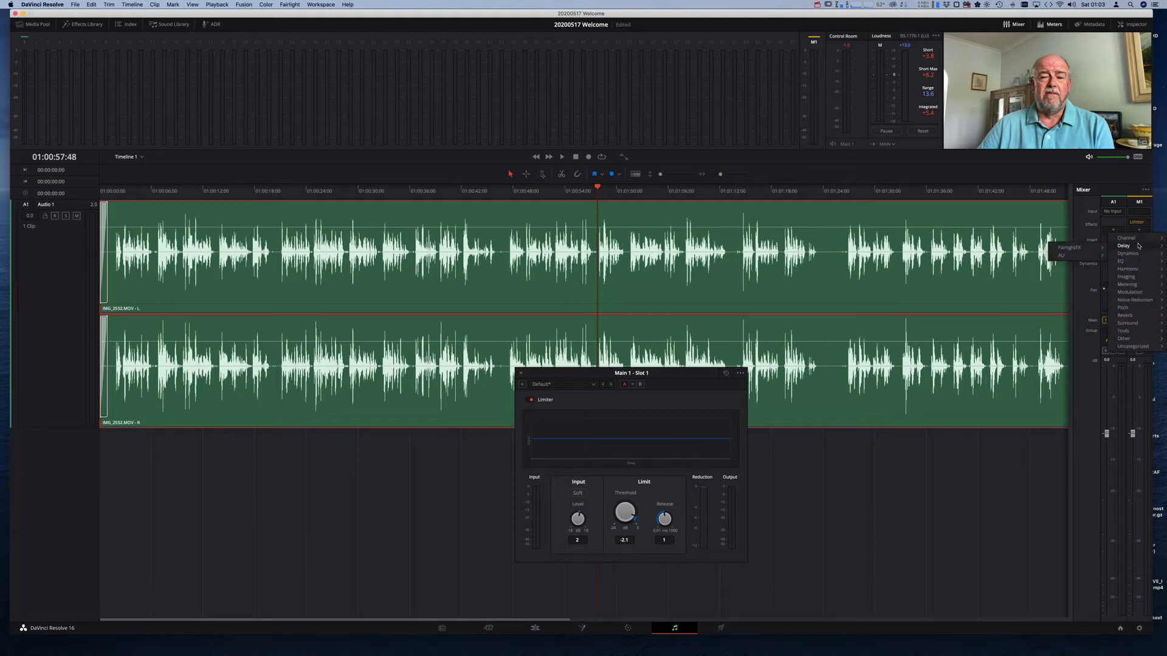
pyautogui.moveTo(1149, 326)
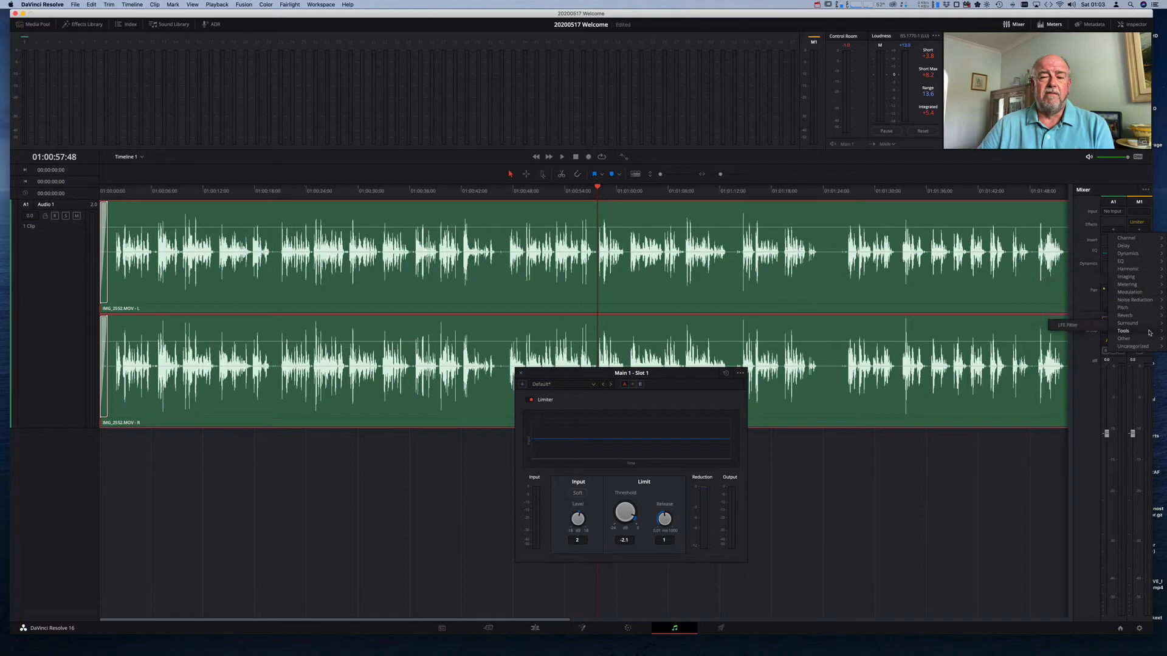
pyautogui.moveTo(1101, 334)
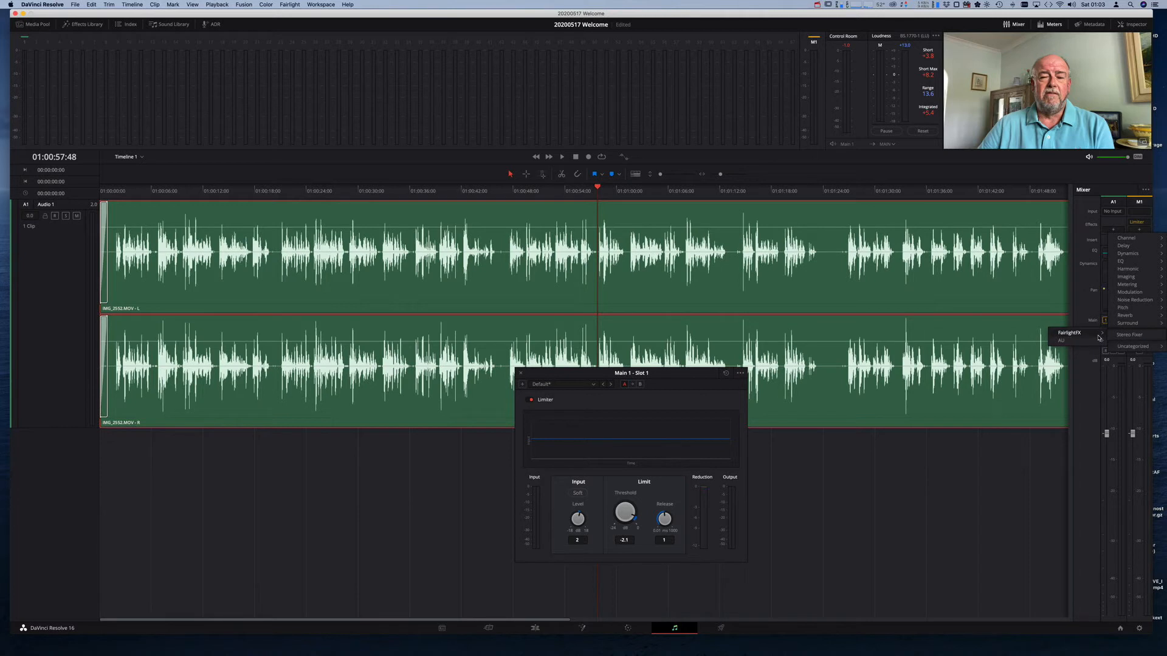
pyautogui.click(1122, 336)
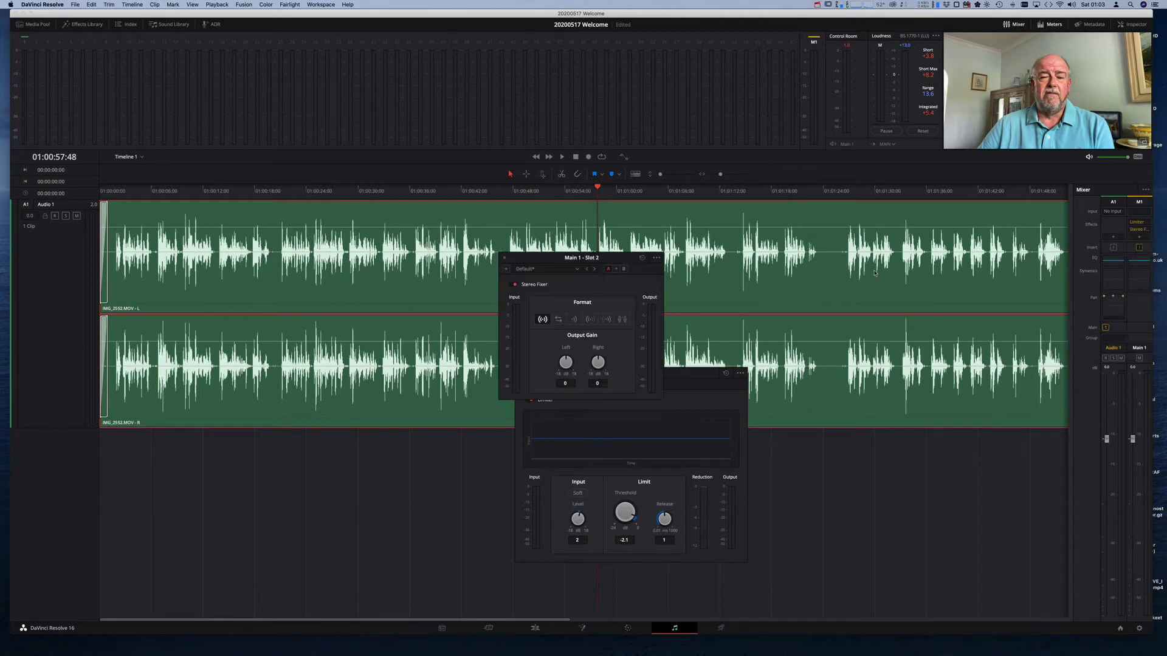
# Switch the Stereo Fixer from stereo to its third format option and play the clip to check the levels
pyautogui.moveTo(553, 260); pyautogui.dragTo(730, 209)
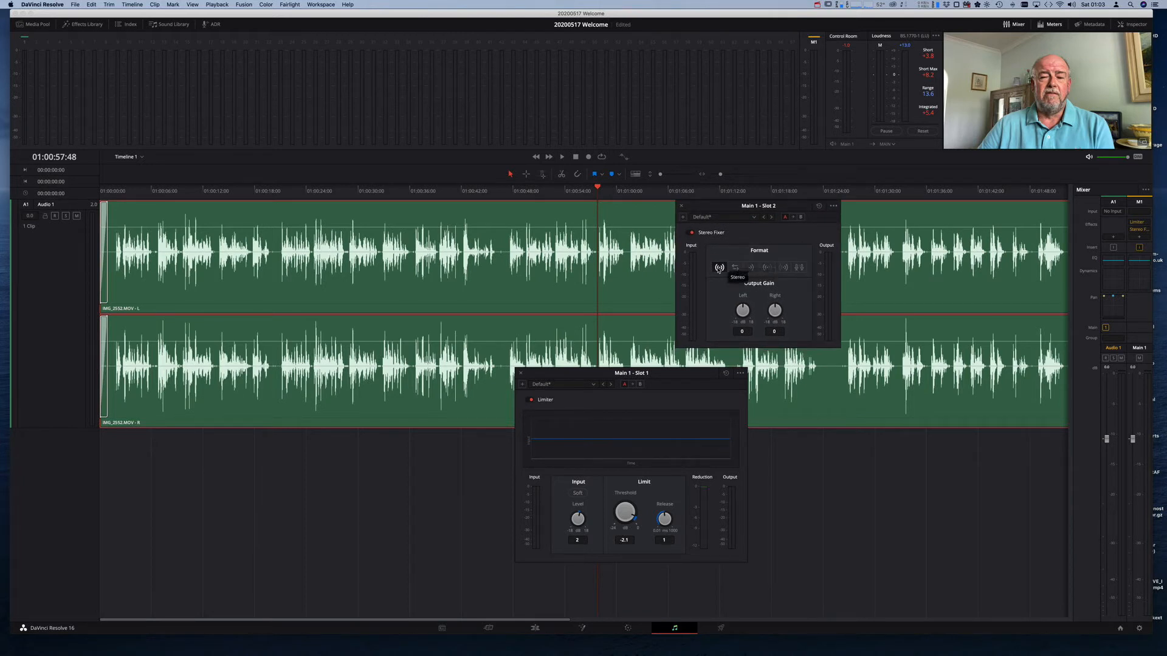
pyautogui.click(751, 268)
pyautogui.press('space')
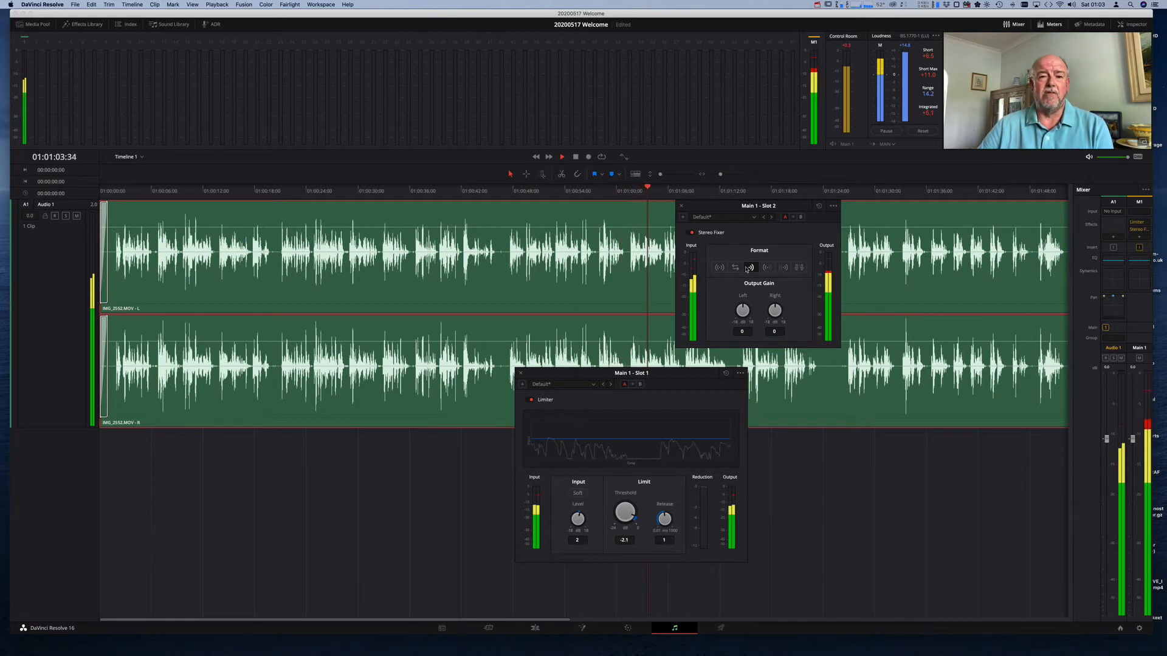
pyautogui.click(747, 270)
pyautogui.press('space')
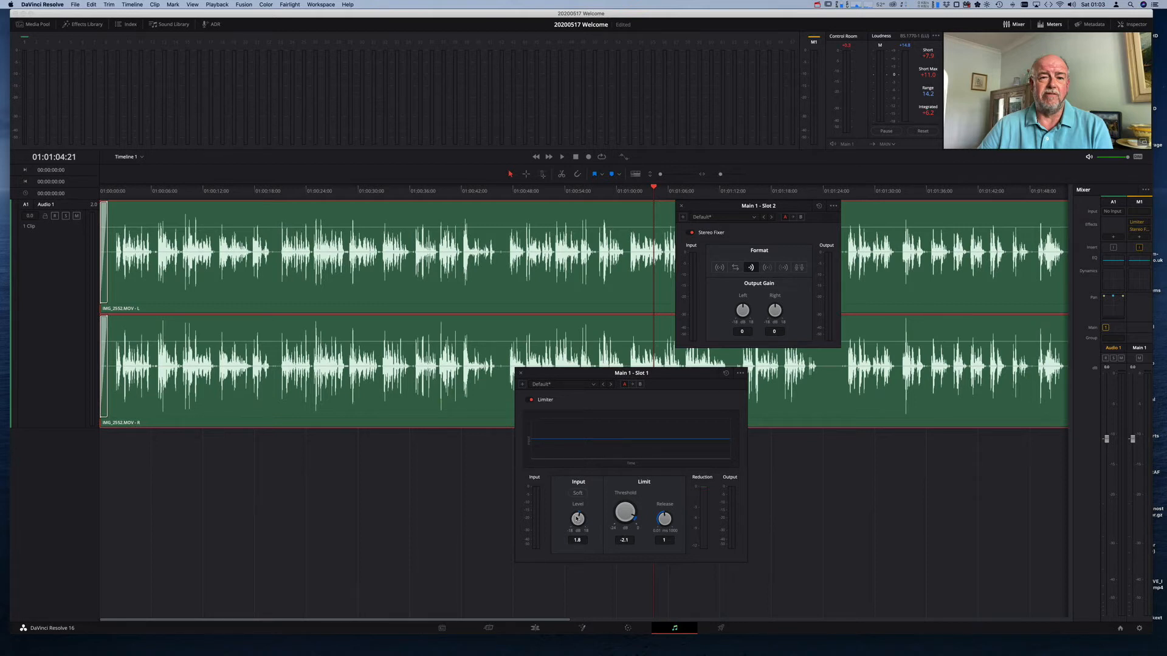
# Lower the limiter's input level to -1.1 dB and play the clip to check the main levels
pyautogui.moveTo(575, 520); pyautogui.dragTo(565, 548)
pyautogui.press('space')
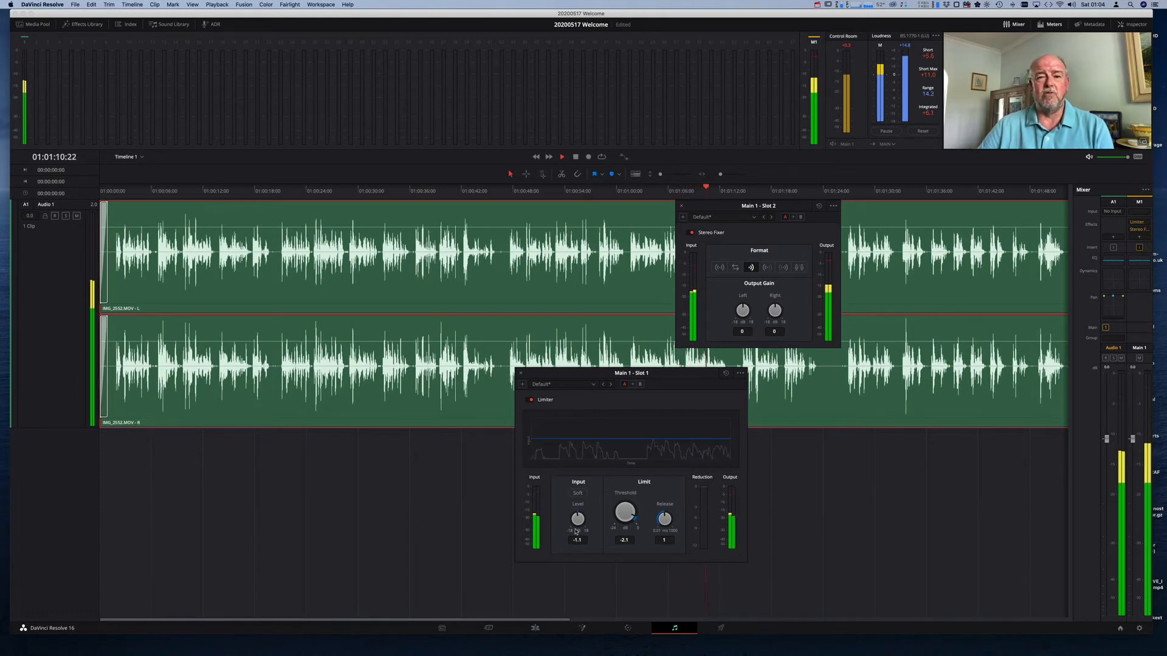
pyautogui.press('space')
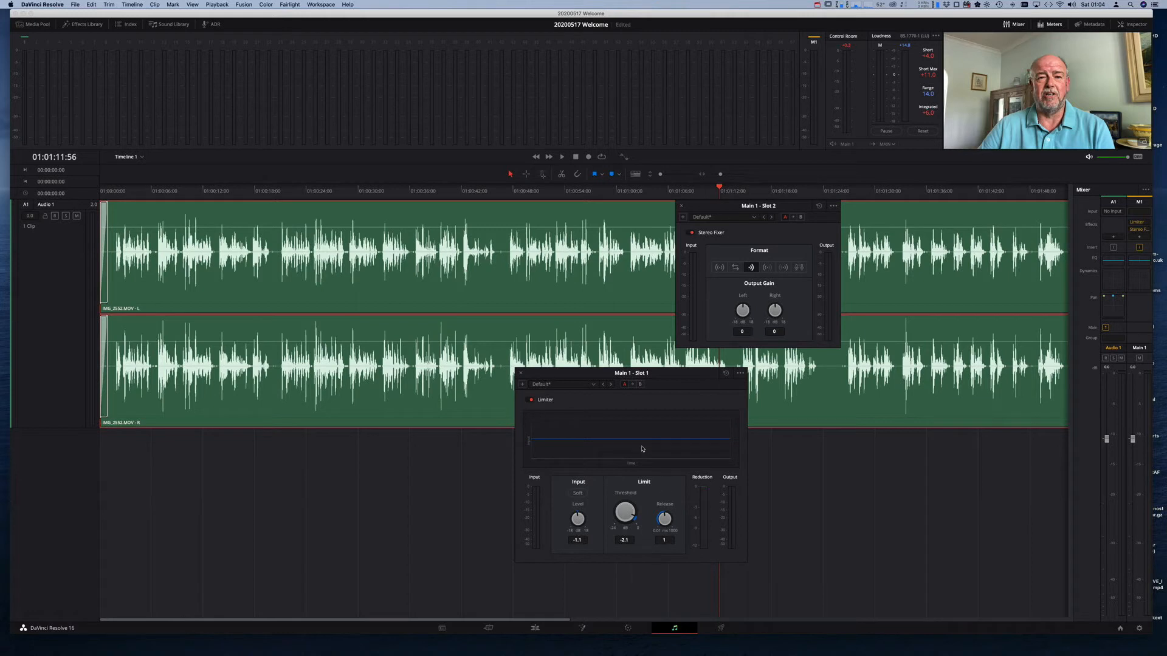
# Set the Stereo Fixer back to the Stereo format and delete the plugin from the Main 1 bus
pyautogui.click(720, 268)
pyautogui.moveTo(1138, 233)
pyautogui.click(1145, 232)
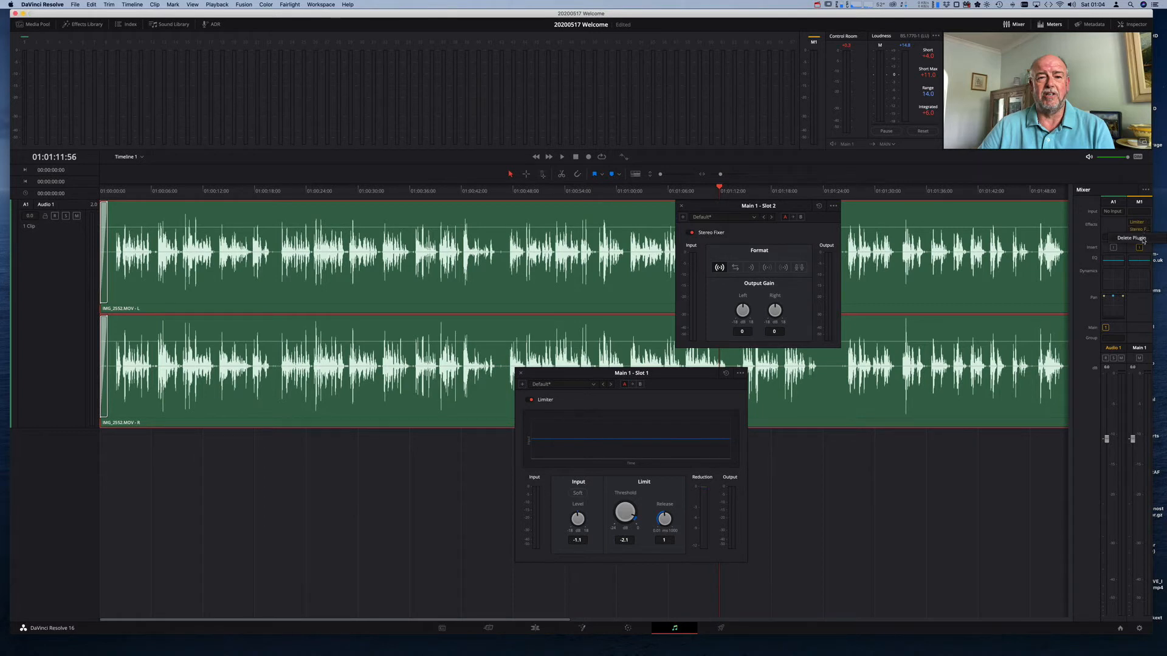
pyautogui.click(1142, 238)
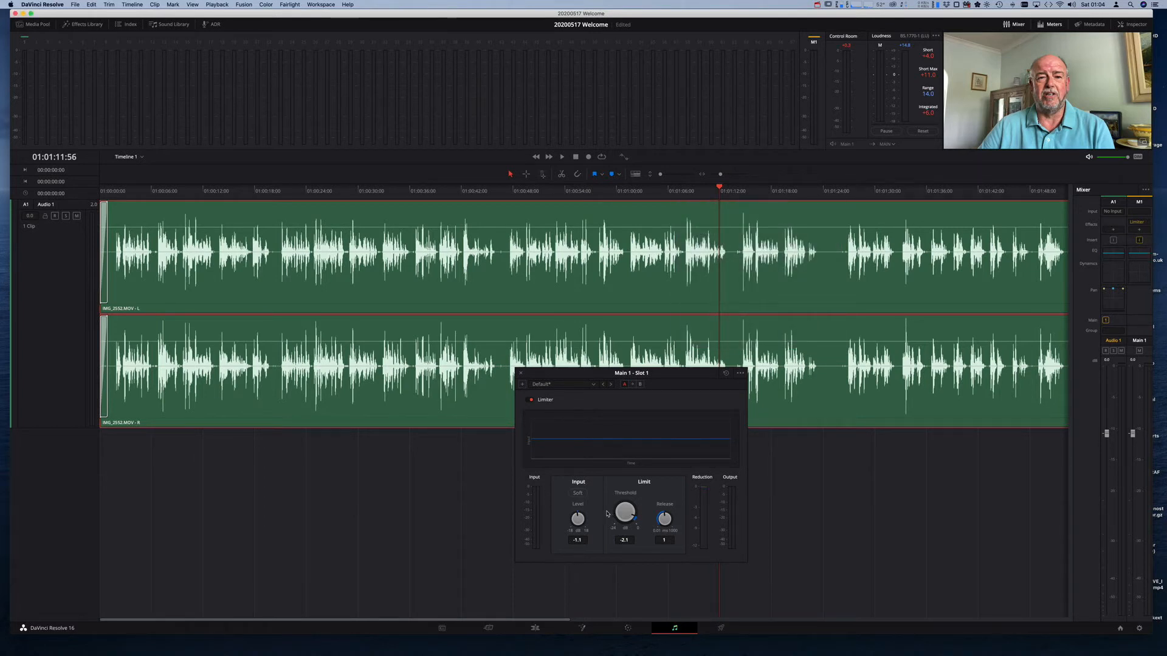
# Set the limiter's input level to 1.9 dB while playing the clip
pyautogui.press('space')
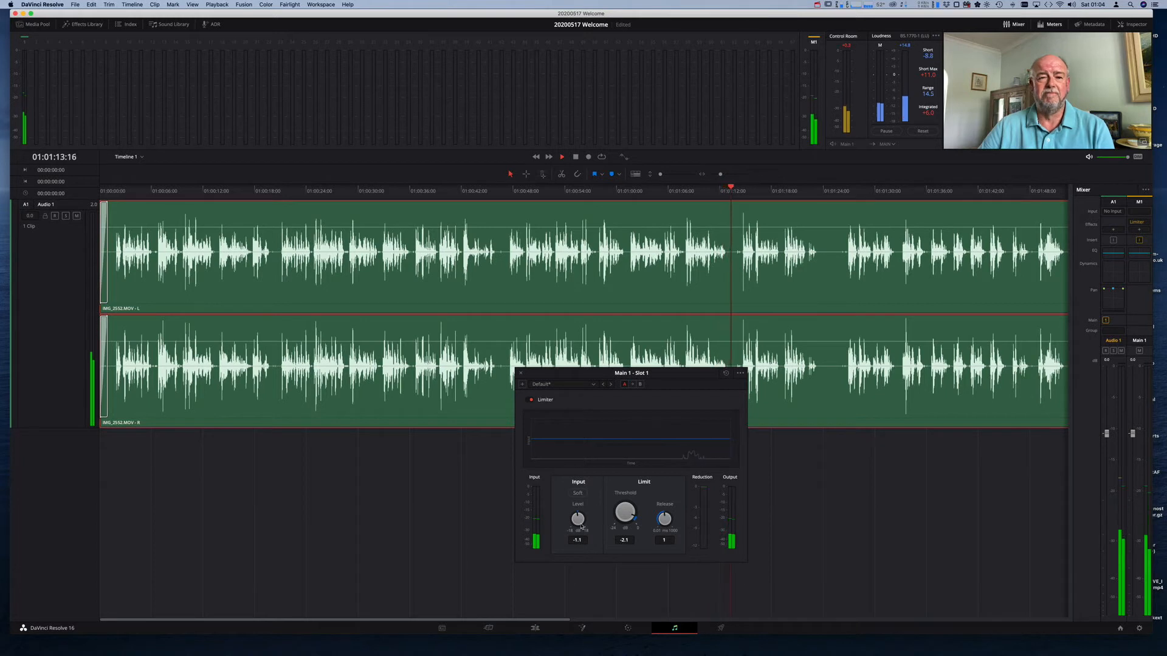
pyautogui.moveTo(581, 521); pyautogui.dragTo(593, 511)
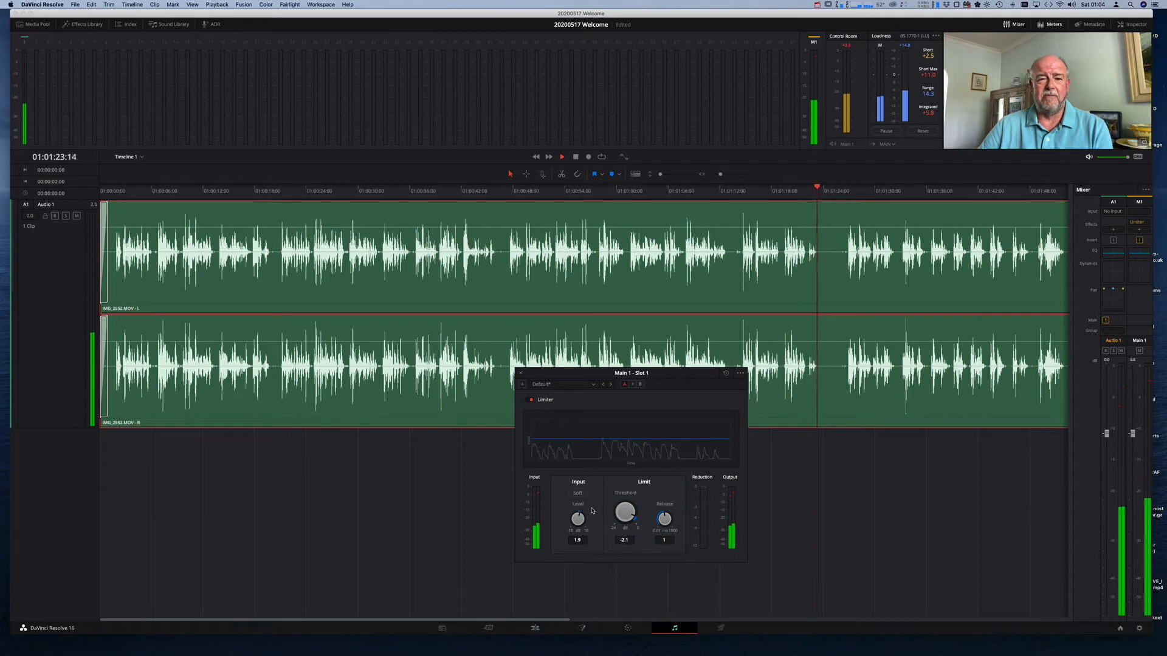
pyautogui.press('space')
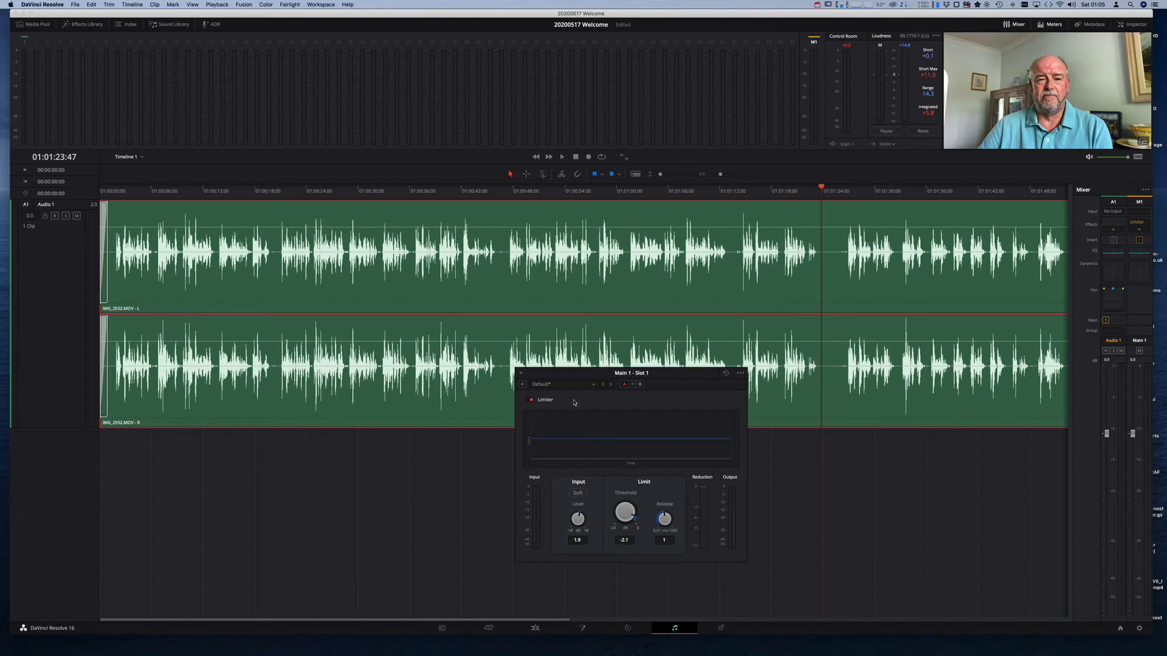
# Move the limiter window slightly lower and place the playhead at 01:00:47:46, just before the speech resumes
pyautogui.moveTo(586, 380); pyautogui.dragTo(601, 393)
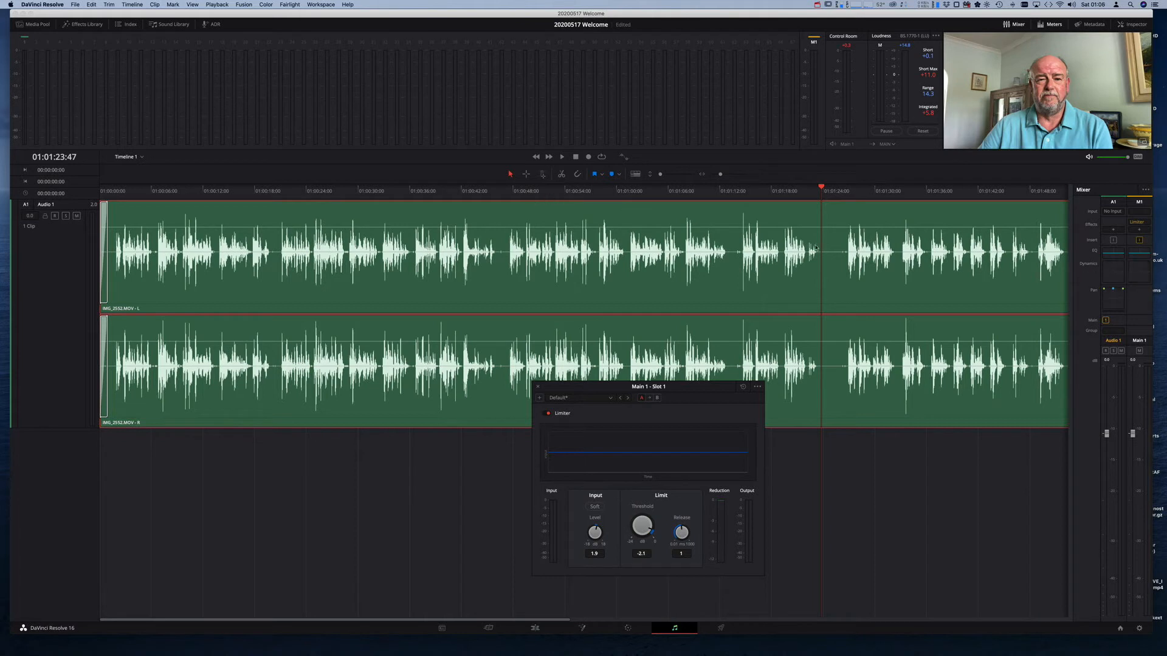
pyautogui.click(516, 194)
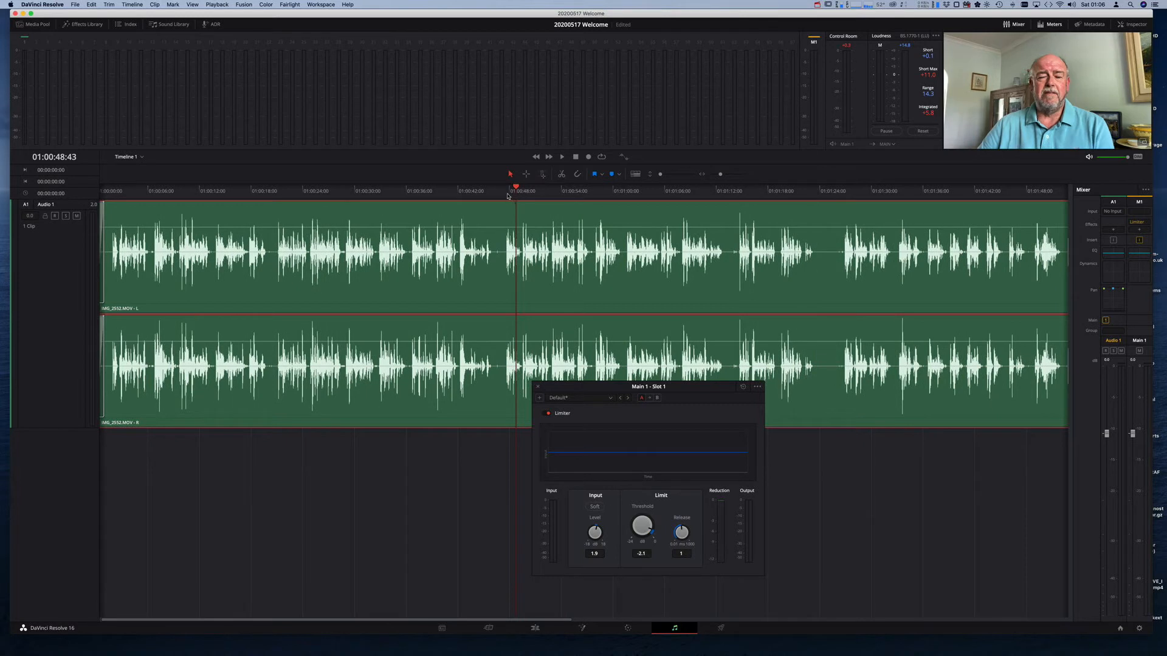
pyautogui.click(507, 194)
pyautogui.hscroll(2, 970, 274)
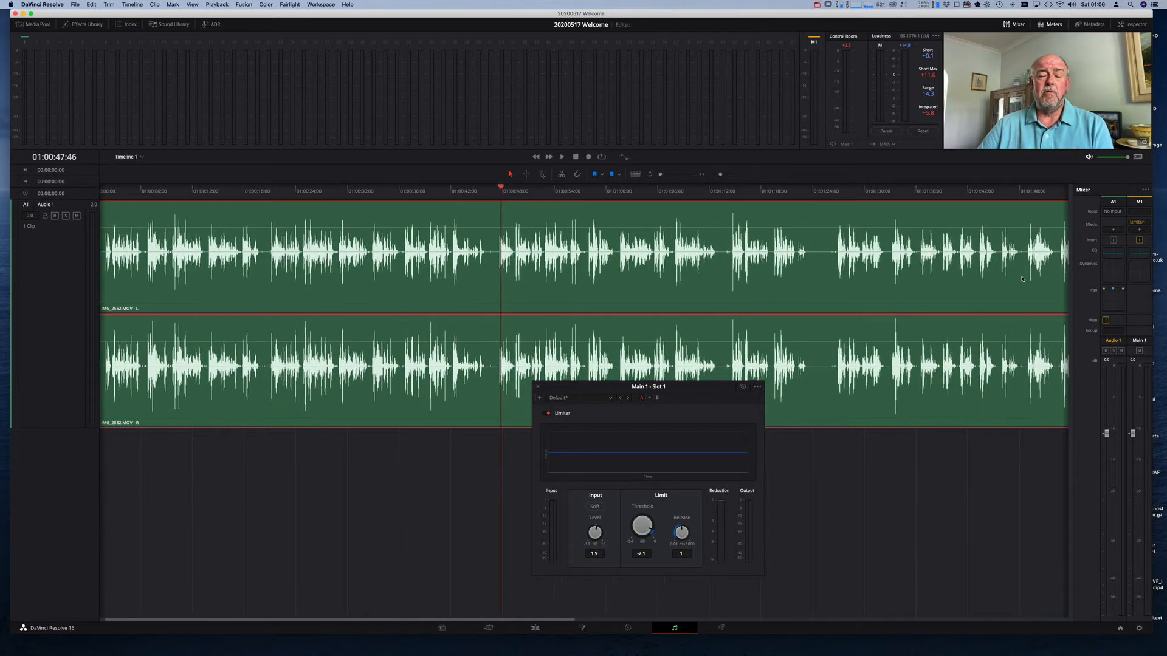
# Open the Main 1 bus equalizer, move it clear of the playhead and play the clip briefly
pyautogui.click(1137, 256)
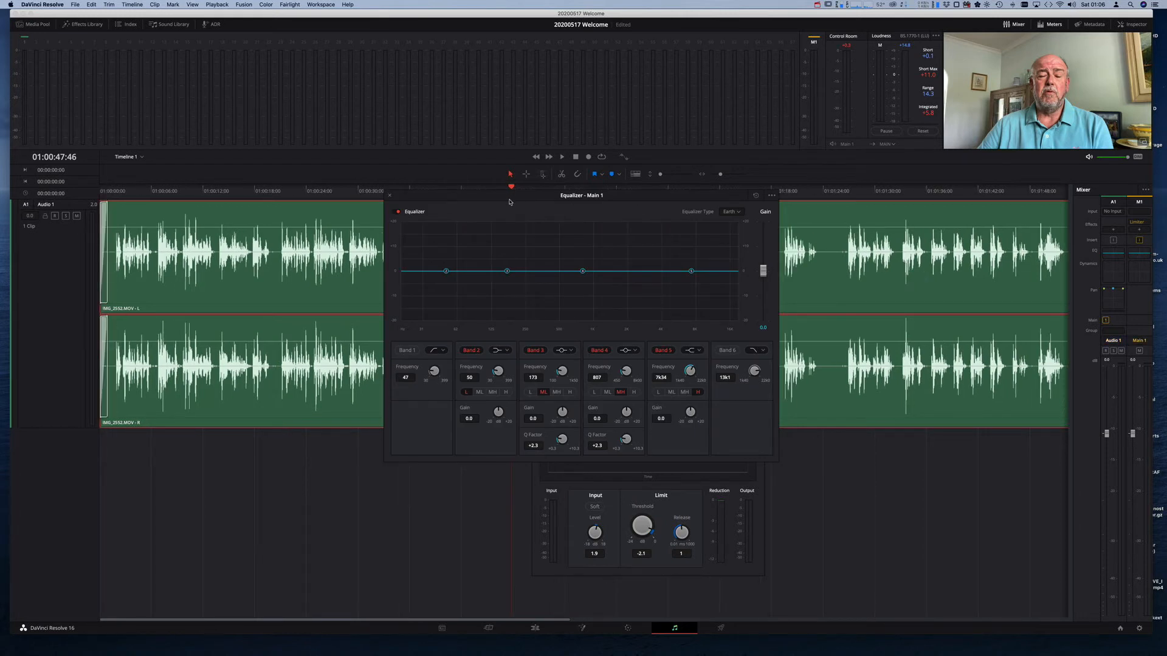
pyautogui.moveTo(509, 202); pyautogui.dragTo(743, 149)
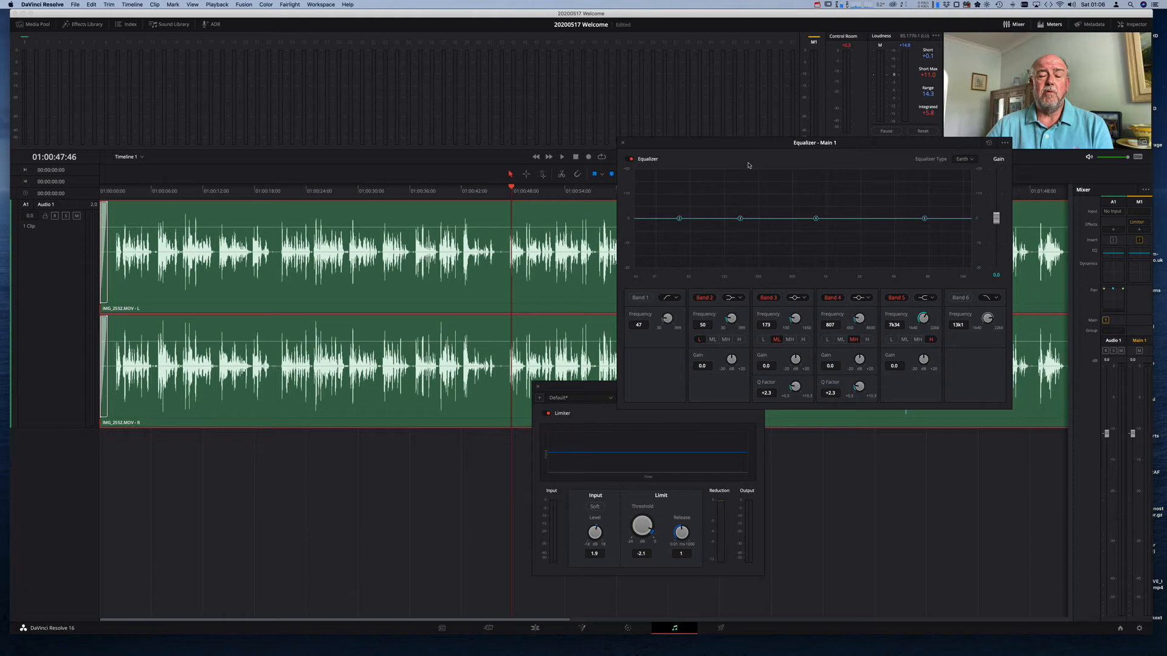
pyautogui.press('space')
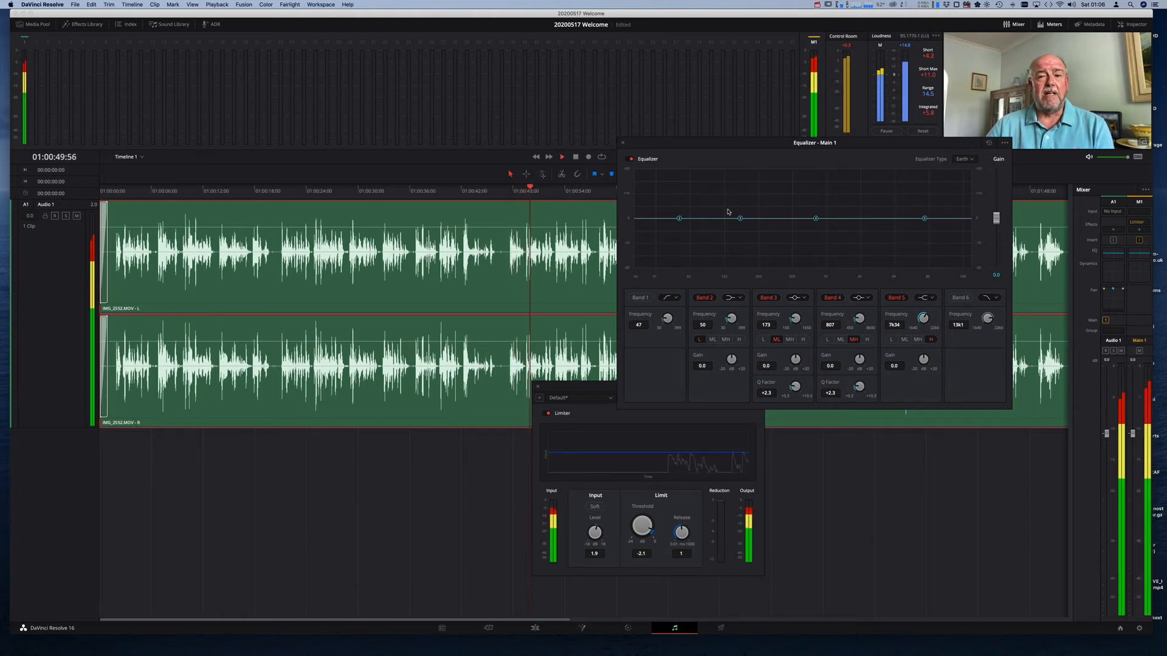
pyautogui.press('space')
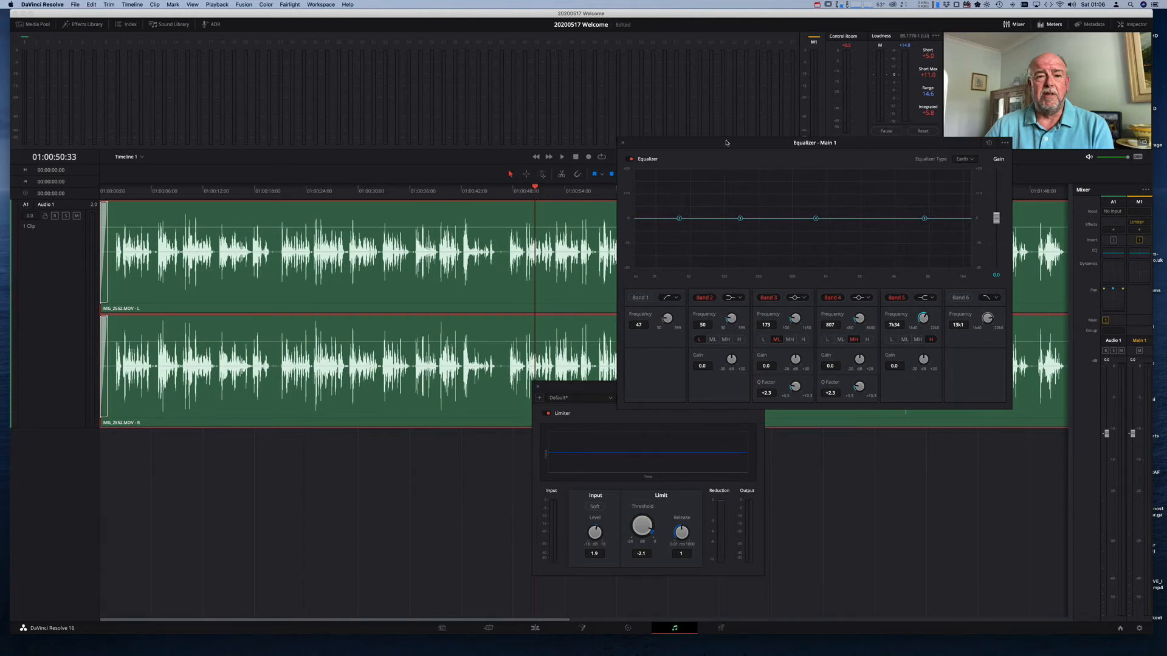
# Enable the Band 1 low-cut filter in the Main 1 equalizer and keep its window clear of the playhead
pyautogui.moveTo(726, 143); pyautogui.dragTo(628, 111)
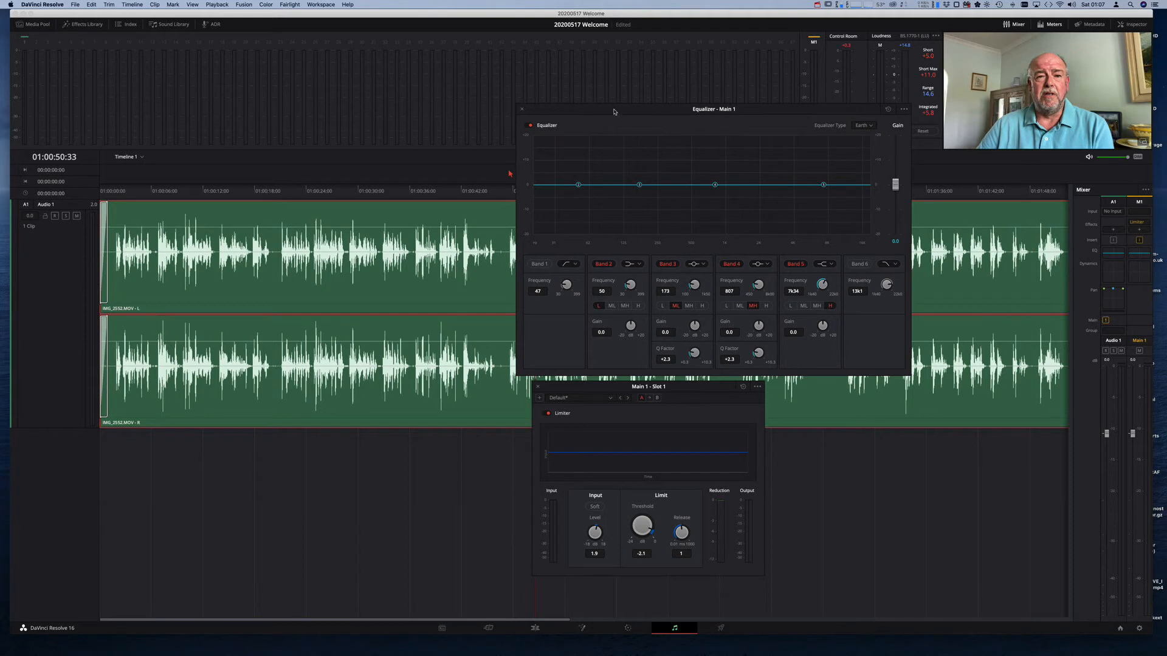
pyautogui.moveTo(614, 112); pyautogui.dragTo(606, 88)
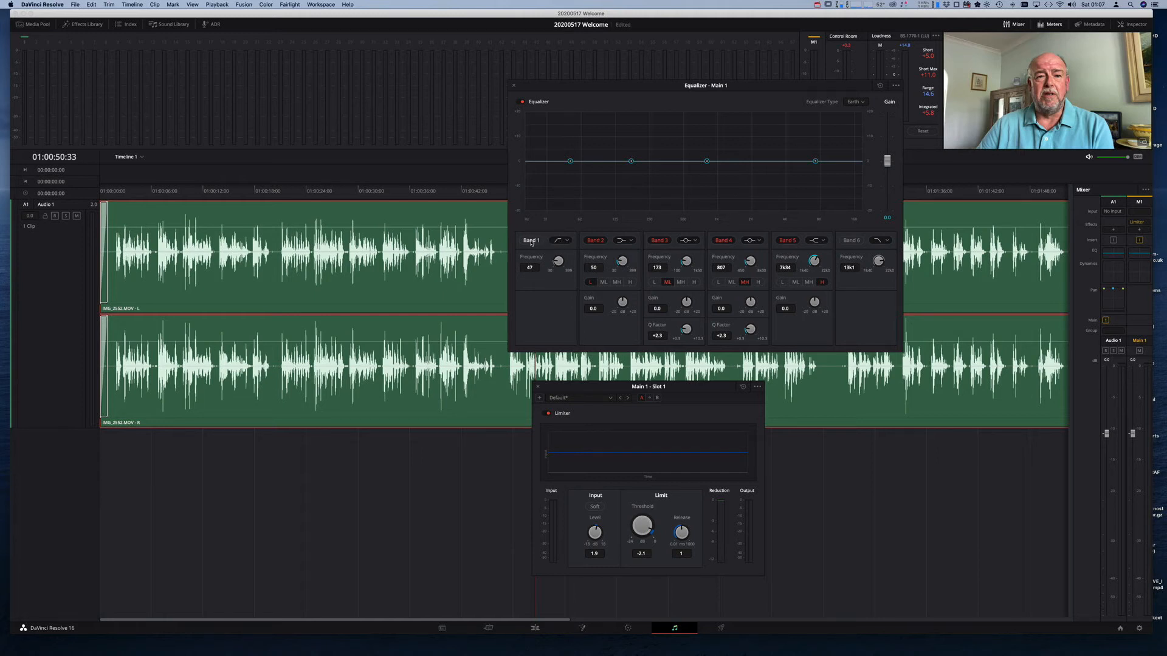
pyautogui.click(531, 241)
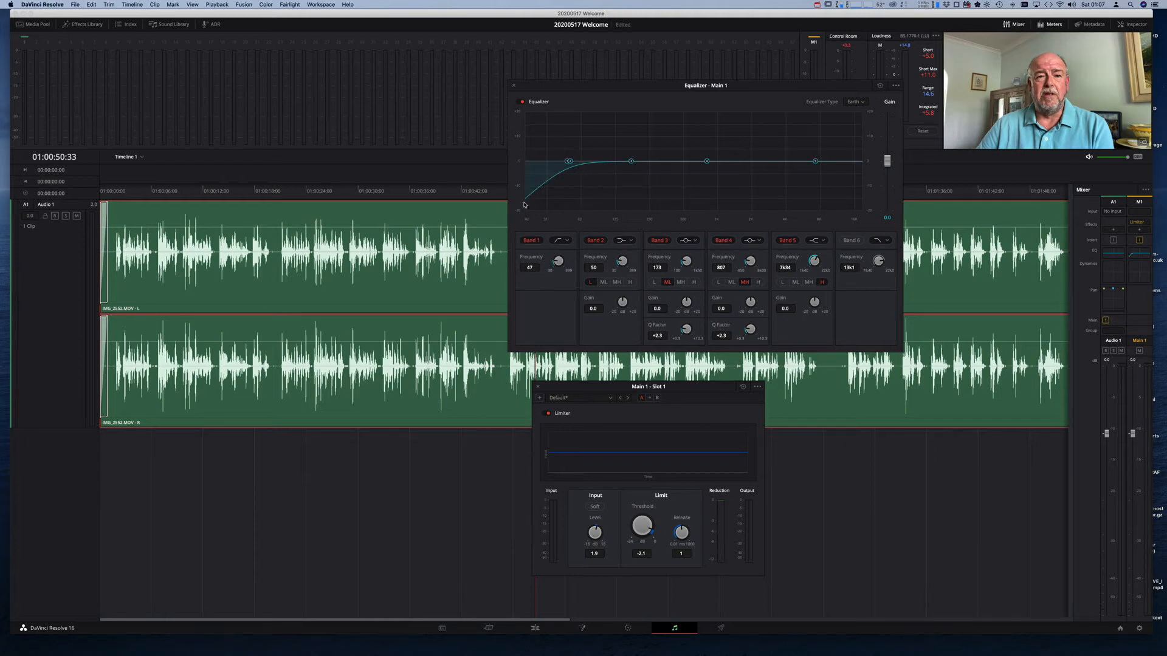
pyautogui.moveTo(578, 105); pyautogui.dragTo(802, 137)
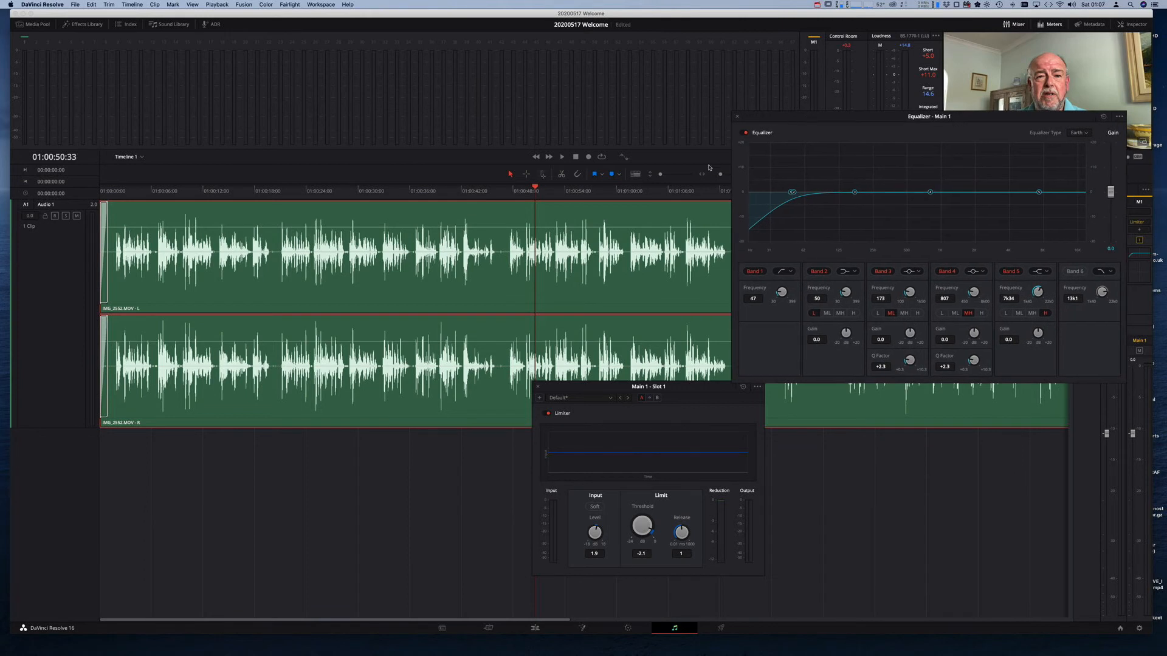
# Play the clip from 01:00:46:55 with Band 1 off, re-enable the band and raise its low-cut frequency to 142 Hz
pyautogui.click(755, 272)
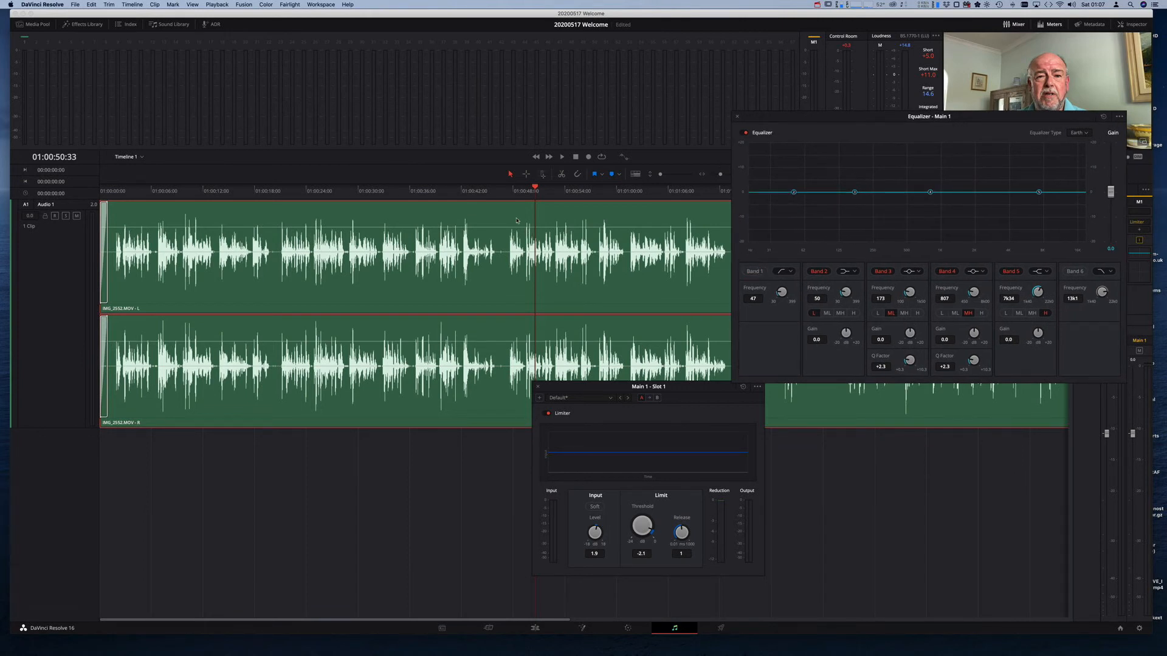
pyautogui.click(504, 196)
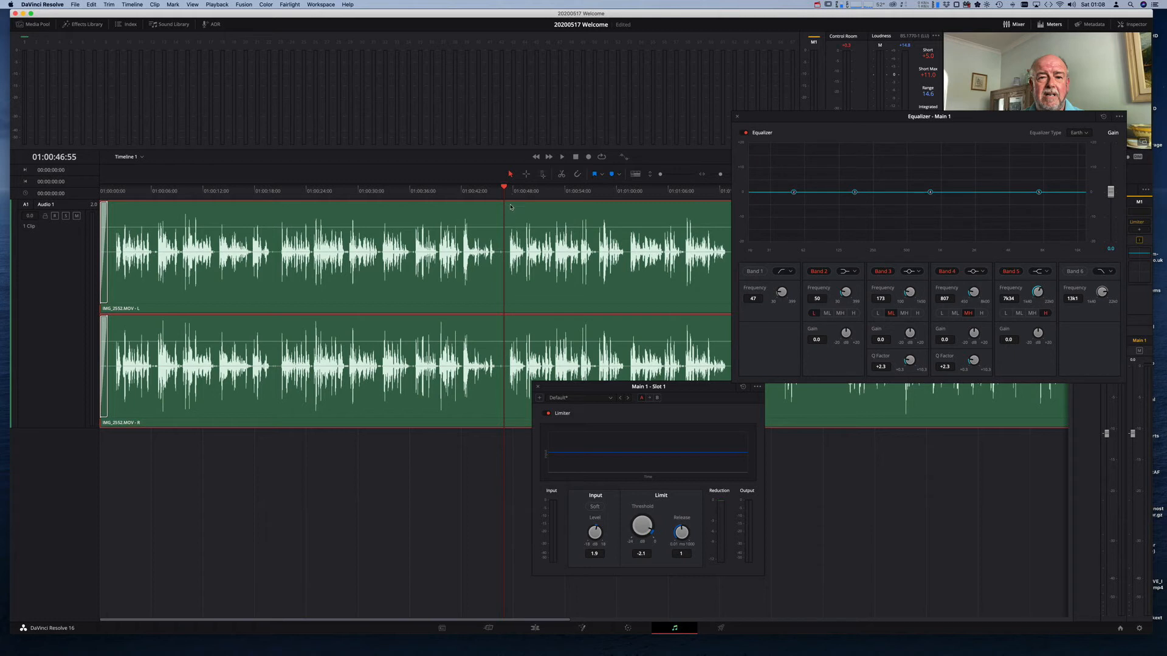
pyautogui.press('space')
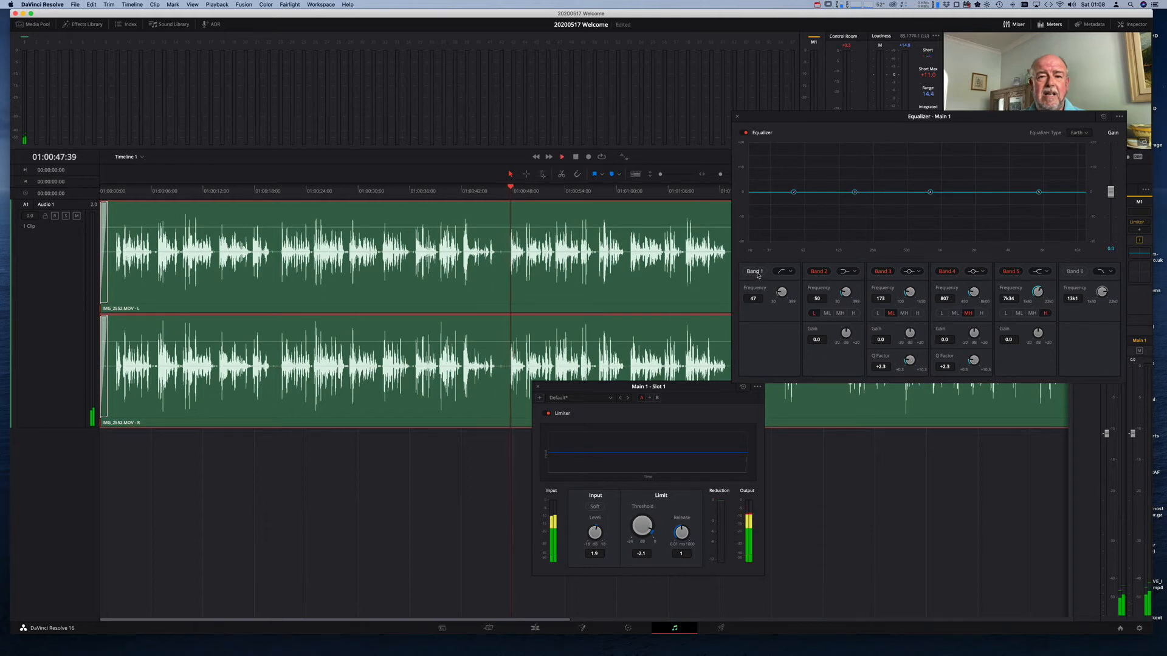
pyautogui.click(755, 272)
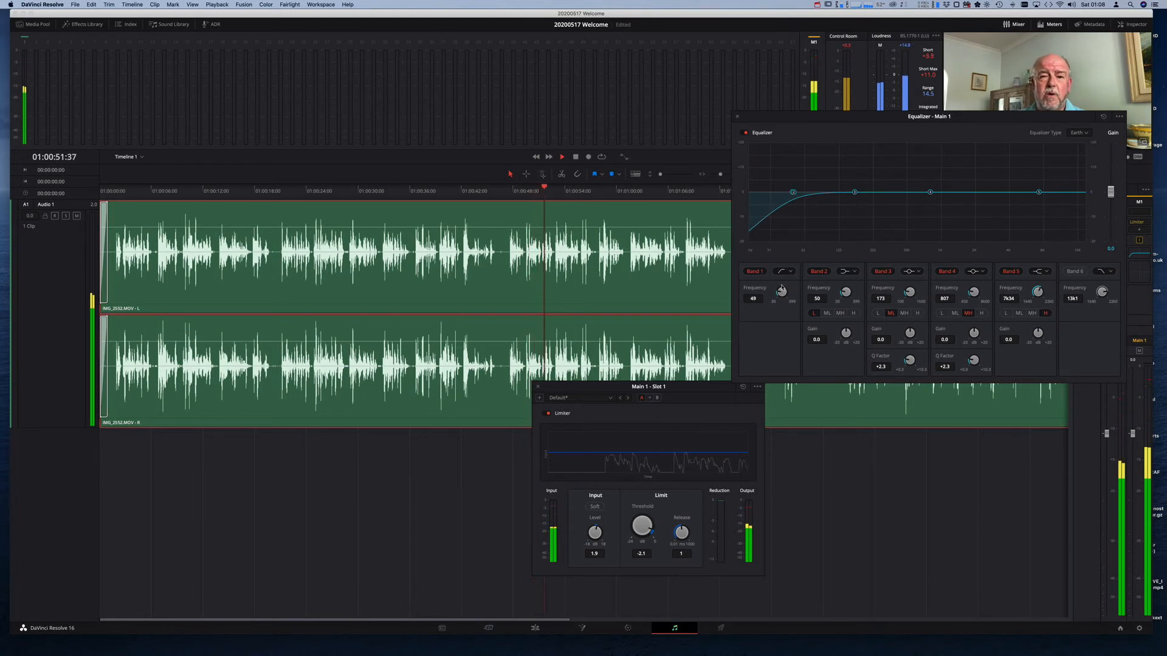
pyautogui.moveTo(777, 289); pyautogui.dragTo(834, 308)
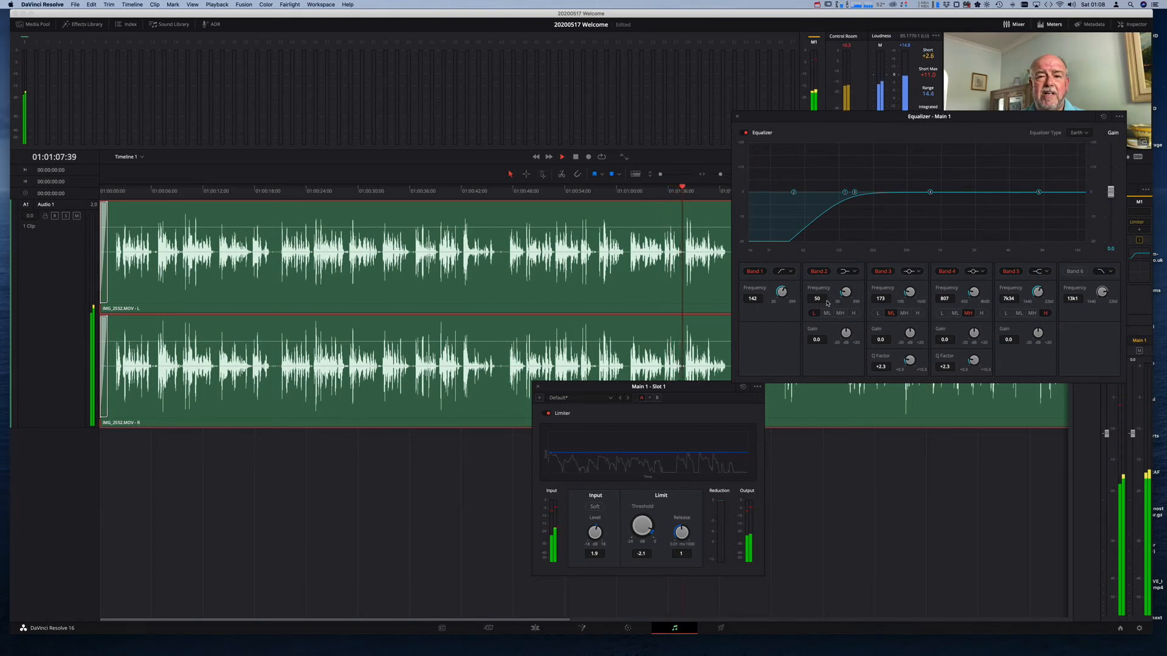
pyautogui.press('space')
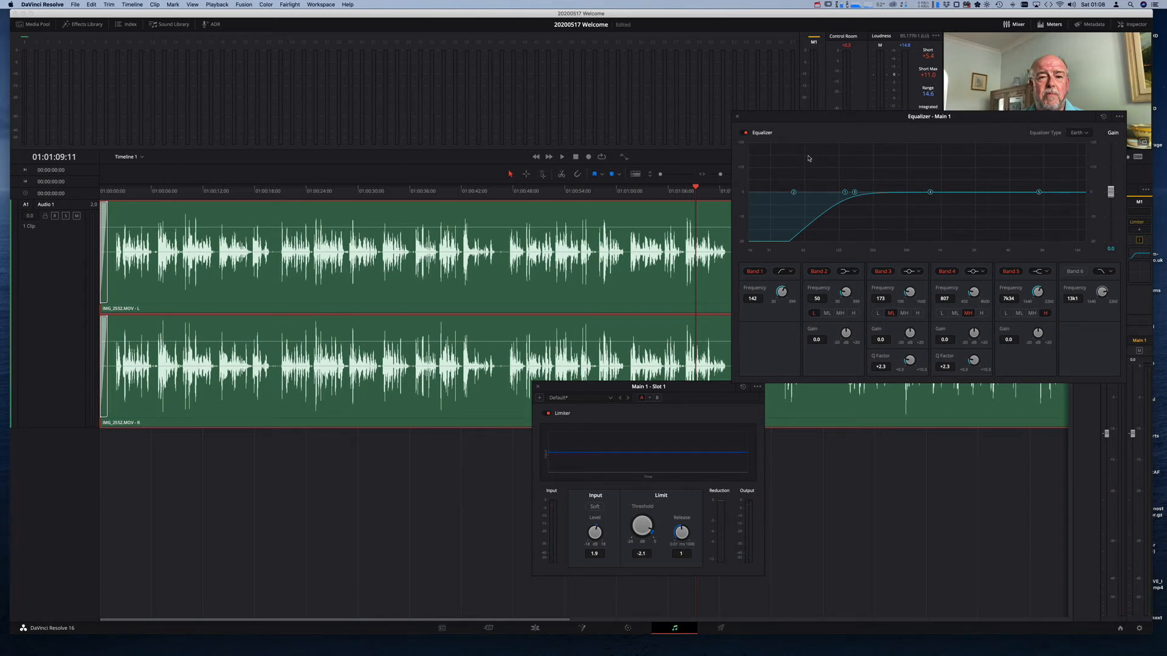
# Place the playhead at 01:00:47:14 and move the equalizer window over the start of the clip, clear of the playhead
pyautogui.moveTo(831, 123); pyautogui.dragTo(296, 72)
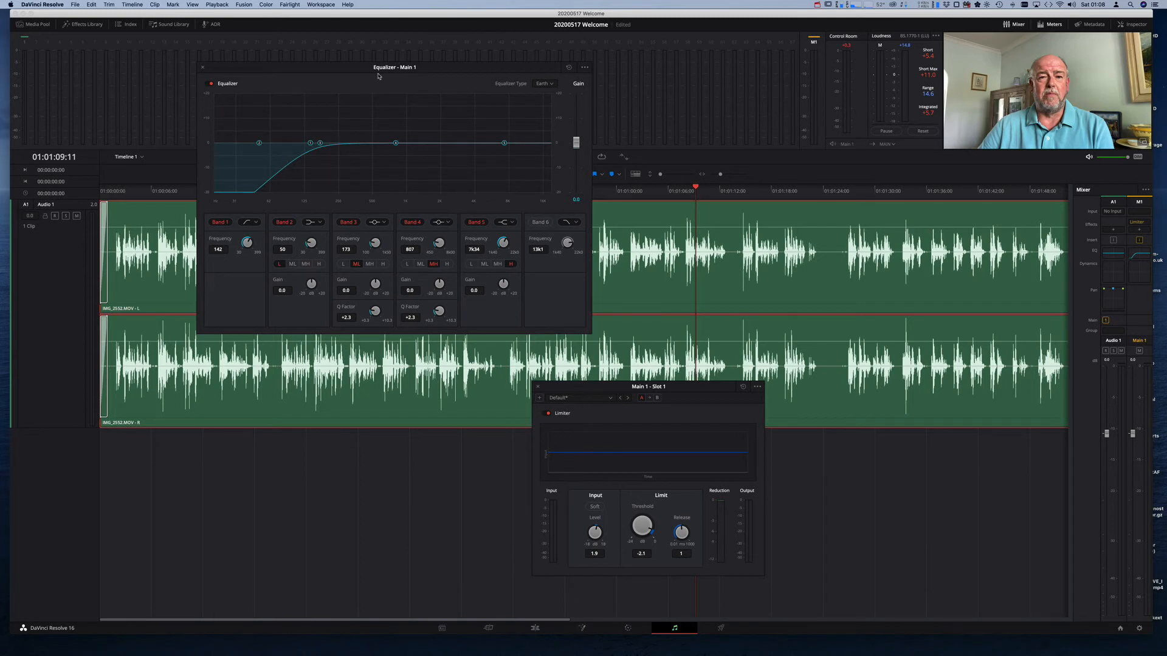
pyautogui.moveTo(378, 76); pyautogui.dragTo(911, 112)
pyautogui.click(508, 191)
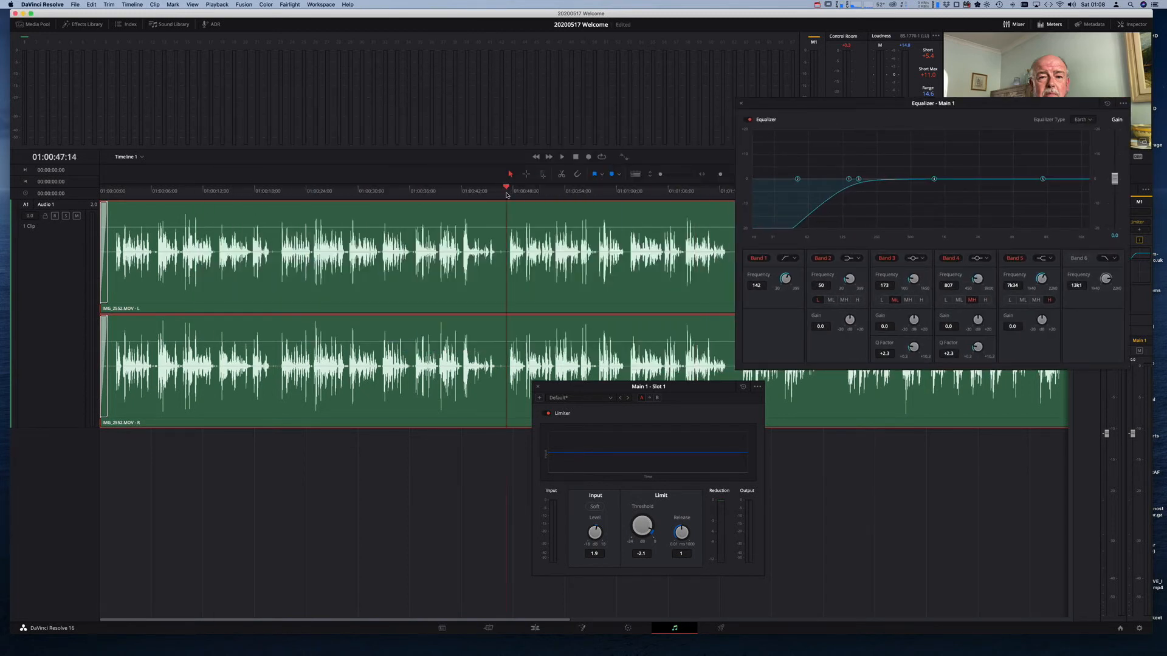
pyautogui.moveTo(832, 105); pyautogui.dragTo(215, 17)
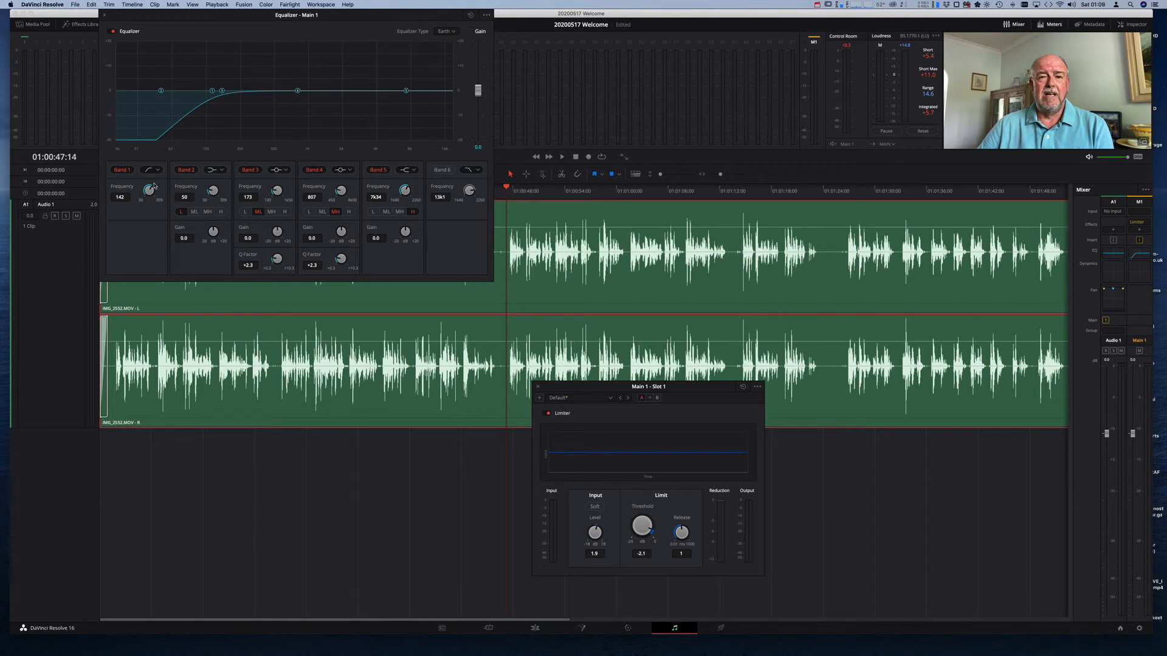
# While the clip plays, set Band 1's low-cut frequency to 126 Hz, toggling the band off and on to compare the sound
pyautogui.press('space')
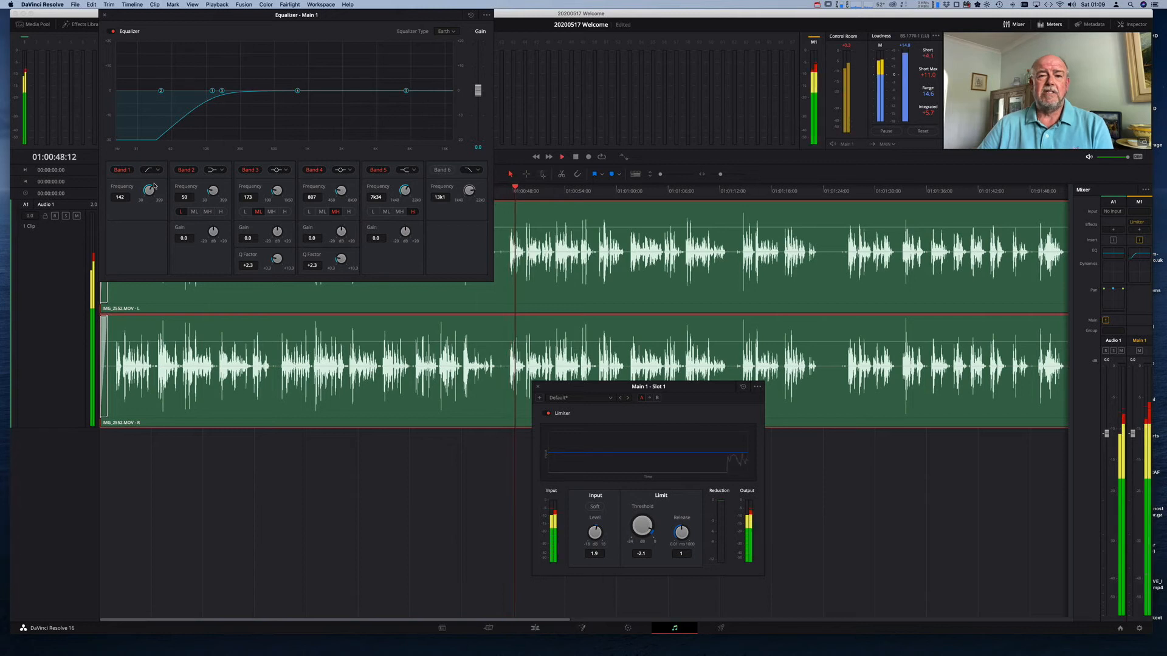
pyautogui.moveTo(154, 186)
pyautogui.mouseDown()
pyautogui.moveTo(113, 185)
pyautogui.moveTo(101, 200)
pyautogui.moveTo(153, 189)
pyautogui.mouseUp()
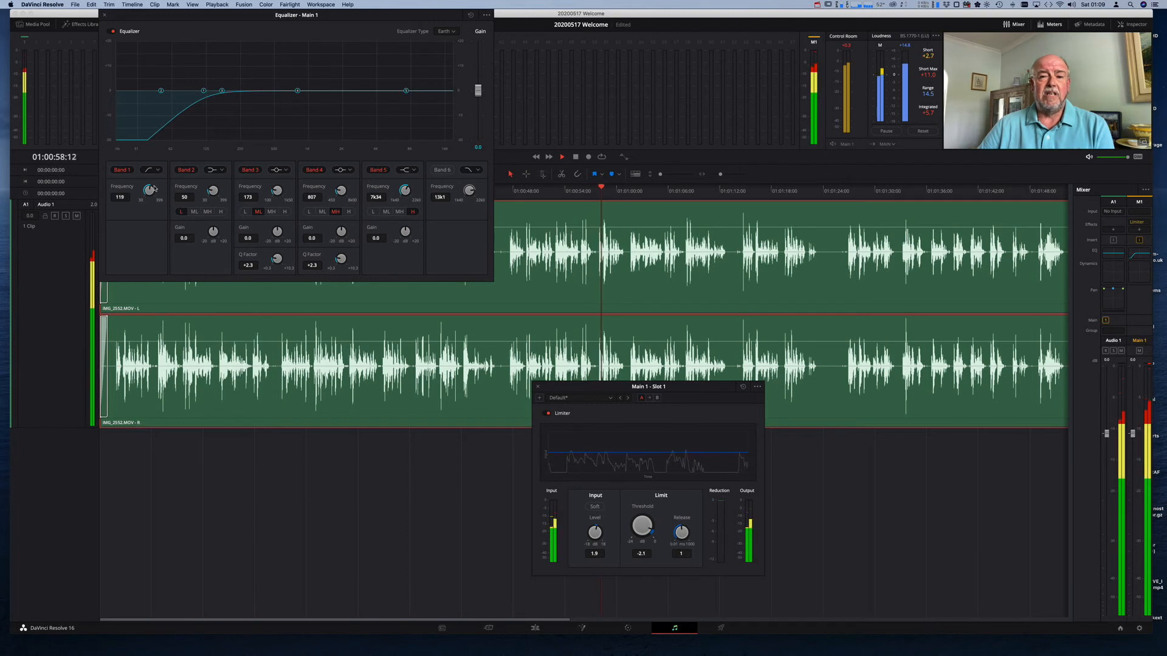
pyautogui.click(121, 171)
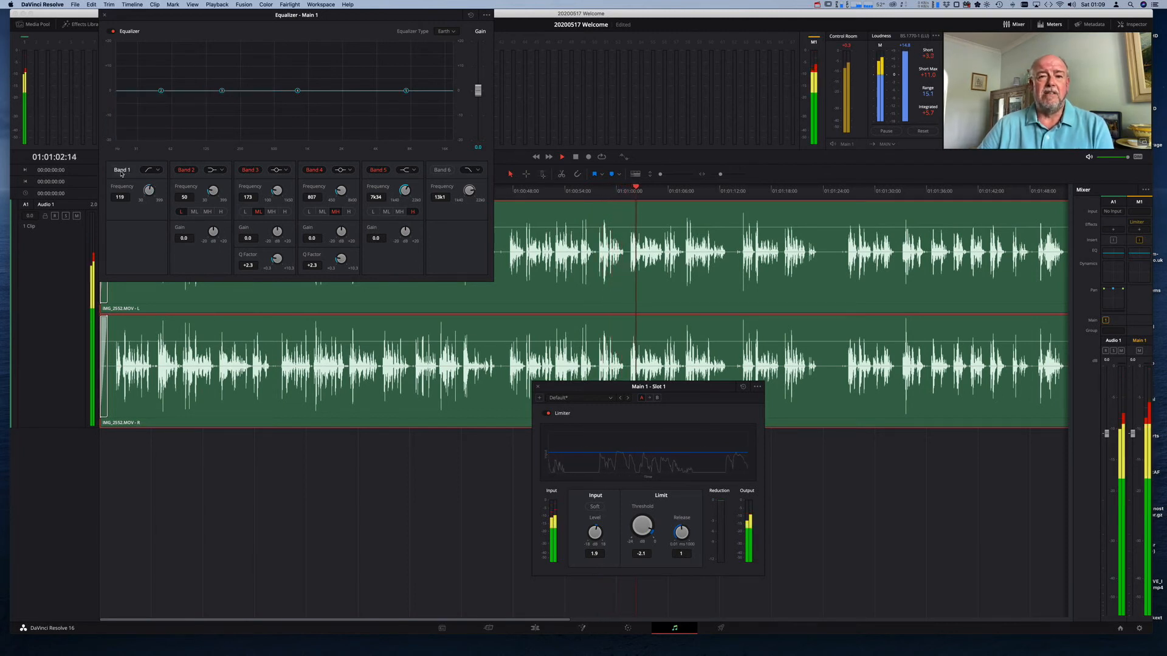
pyautogui.click(122, 170)
pyautogui.moveTo(148, 190); pyautogui.dragTo(150, 190)
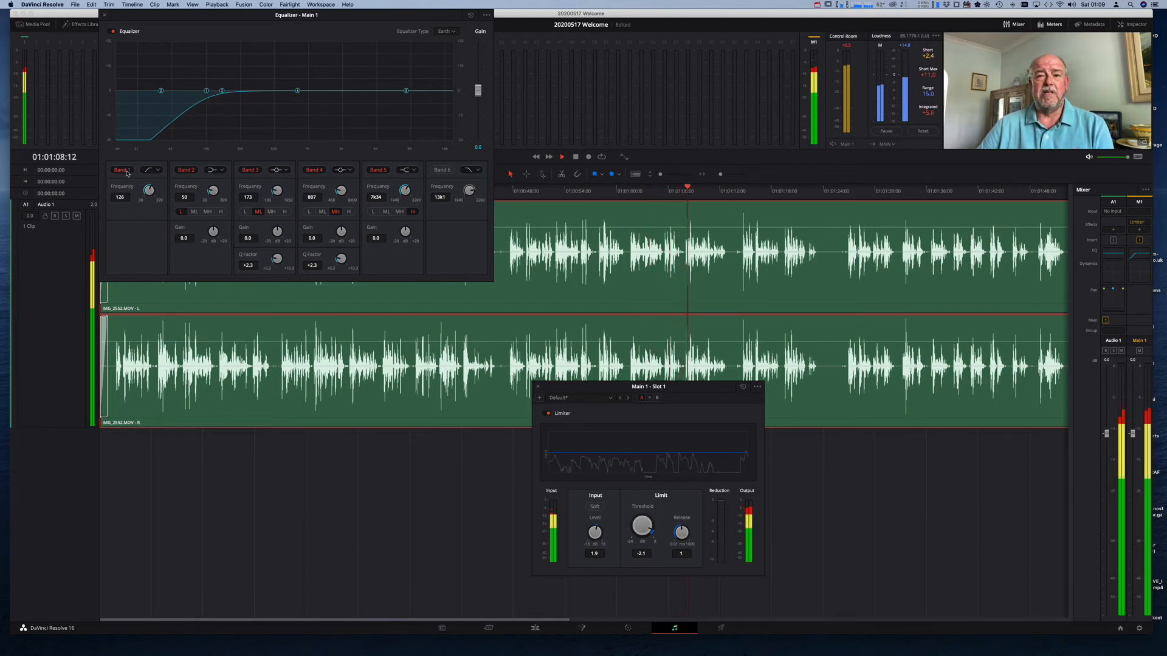
pyautogui.click(127, 173)
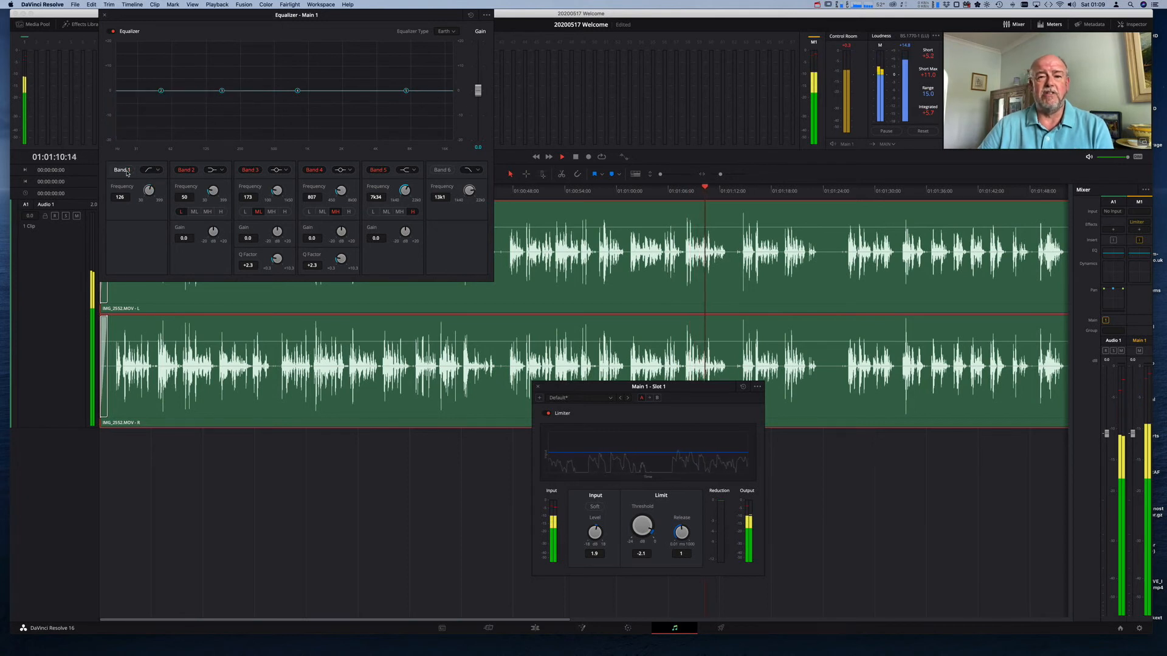
pyautogui.click(127, 172)
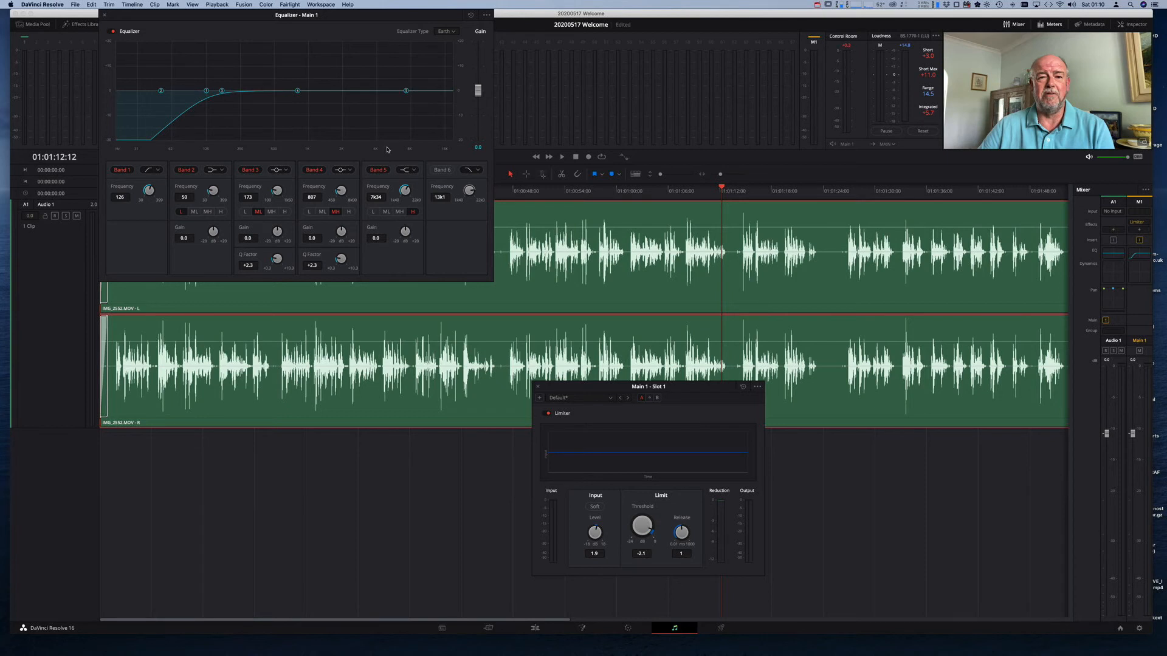
# Lower Band 5's frequency to 3k53 on the equalizer curve, playing the clip from about 01:00:47 to listen
pyautogui.moveTo(407, 93); pyautogui.dragTo(362, 93)
pyautogui.click(514, 191)
pyautogui.press('space')
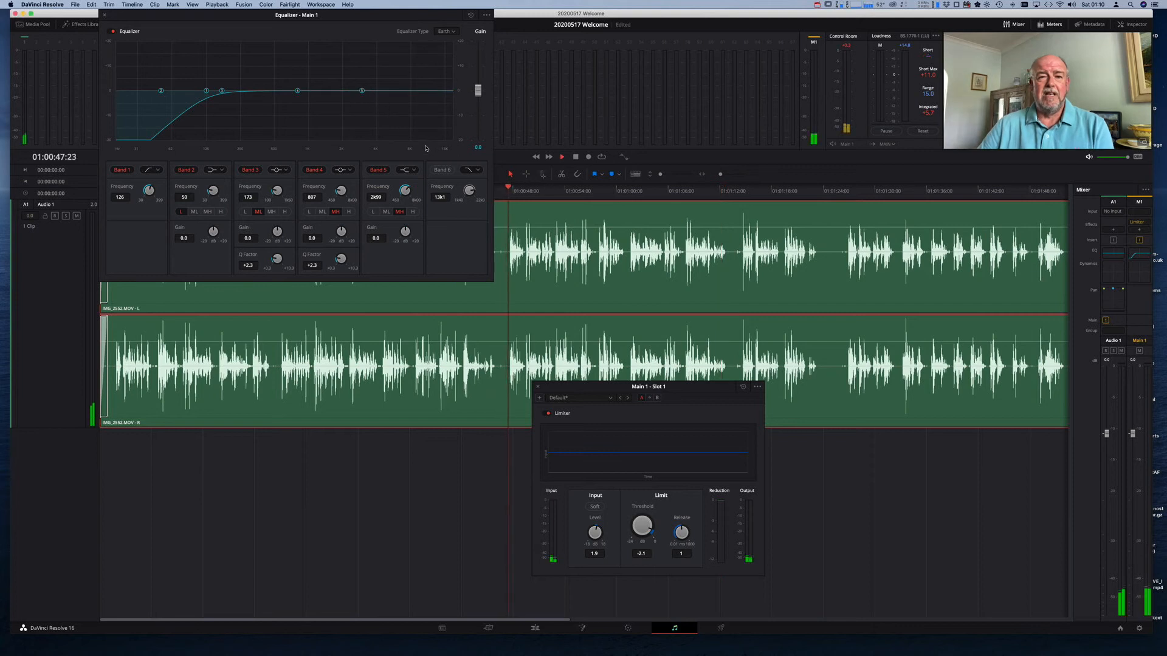
pyautogui.moveTo(362, 91)
pyautogui.mouseDown()
pyautogui.moveTo(336, 60)
pyautogui.moveTo(306, 50)
pyautogui.moveTo(300, 100)
pyautogui.moveTo(271, 146)
pyautogui.moveTo(343, 83)
pyautogui.moveTo(385, 81)
pyautogui.moveTo(372, 79)
pyautogui.moveTo(373, 92)
pyautogui.moveTo(368, 74)
pyautogui.moveTo(371, 92)
pyautogui.mouseUp()
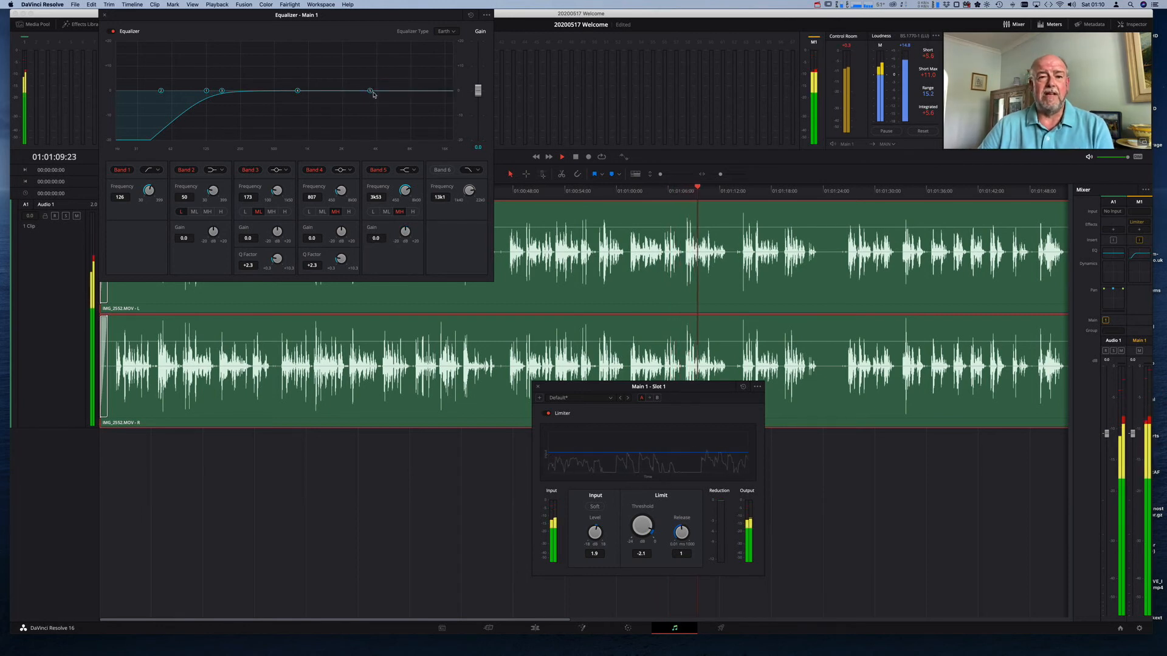
pyautogui.press('space')
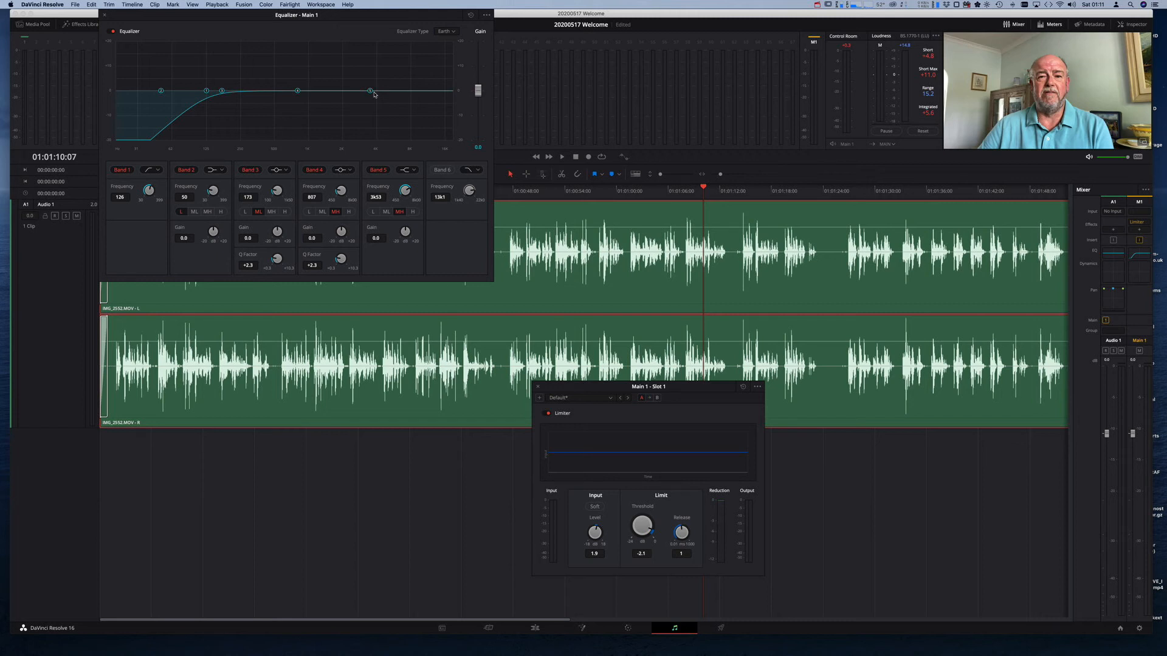
# Move the equalizer window above the limiter and play the clip briefly from 01:00:21:20
pyautogui.moveTo(249, 14); pyautogui.dragTo(608, 109)
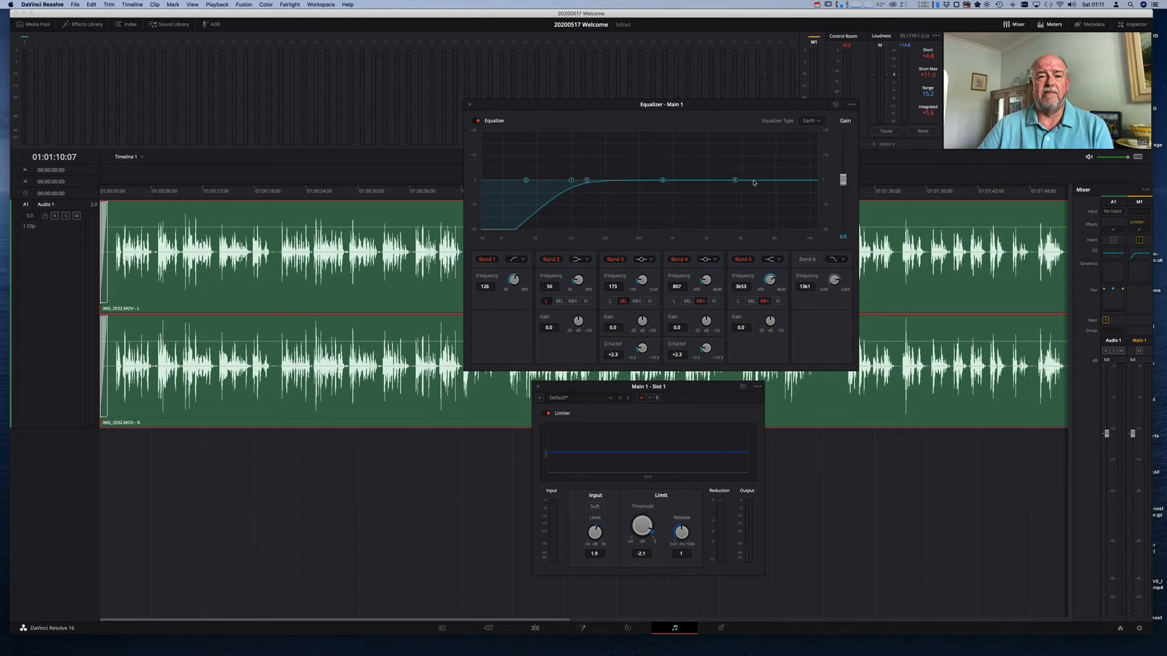
pyautogui.click(283, 191)
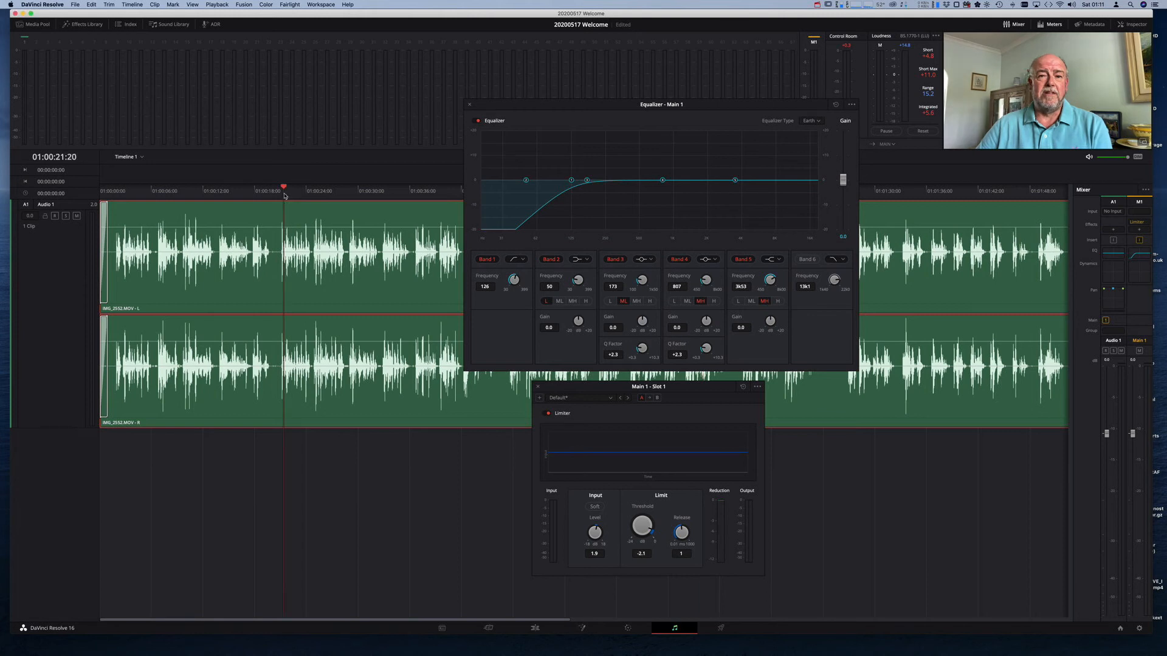
pyautogui.press('space')
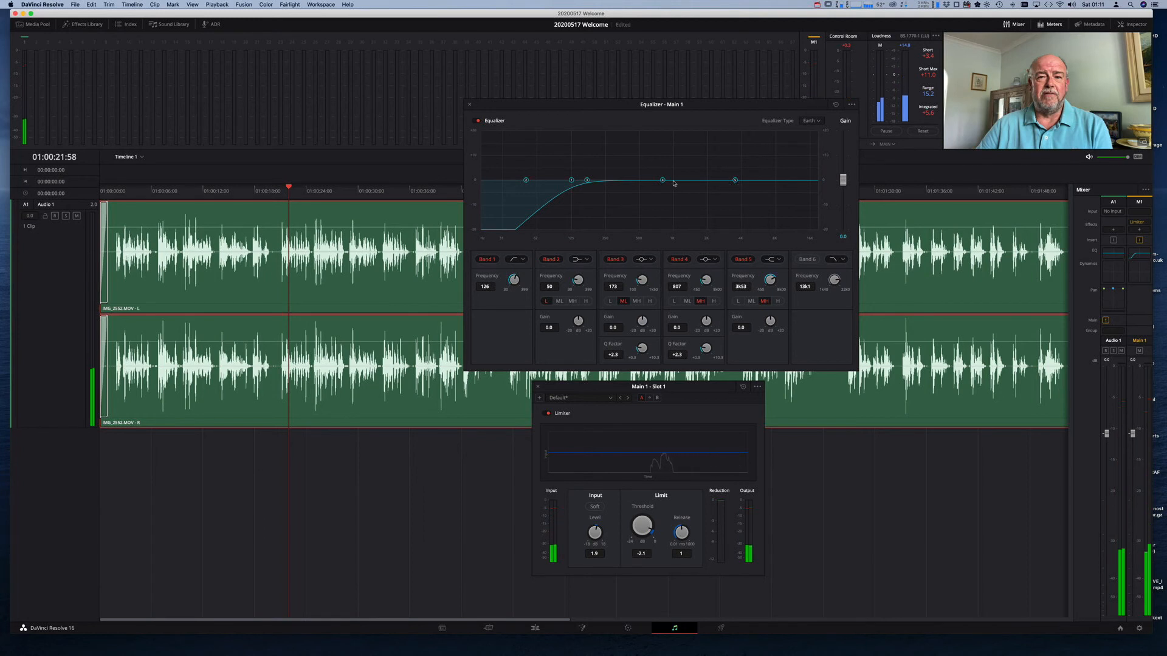
# Try a Band 4 boost of about +13.5 dB near 868 Hz, and return its gain to 0.0
pyautogui.moveTo(663, 182); pyautogui.dragTo(667, 148)
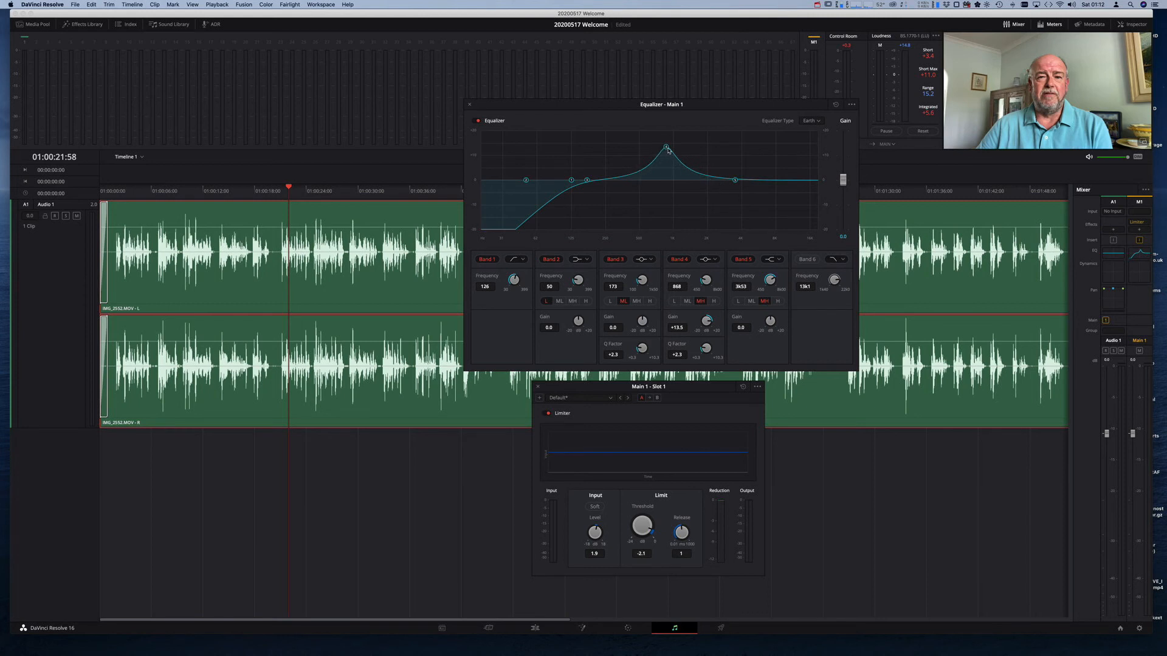
pyautogui.moveTo(667, 148)
pyautogui.mouseDown()
pyautogui.moveTo(633, 144)
pyautogui.moveTo(698, 148)
pyautogui.moveTo(632, 145)
pyautogui.moveTo(665, 144)
pyautogui.mouseUp()
pyautogui.moveTo(666, 146); pyautogui.dragTo(663, 181)
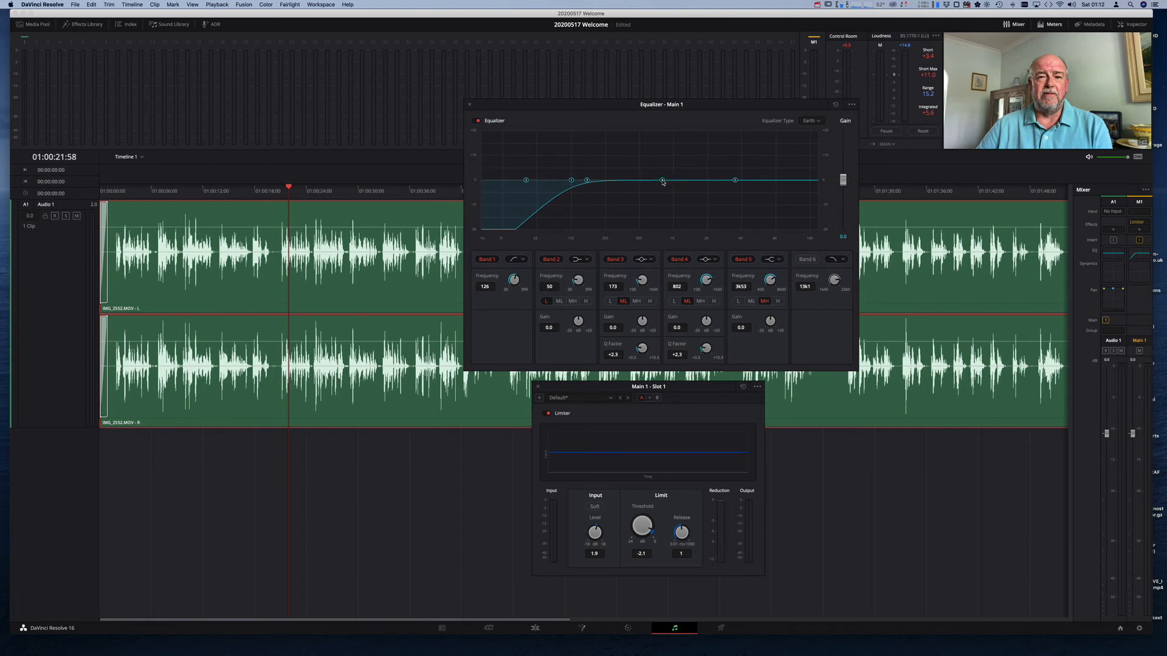
# While playing from about 01:00:20, adjust Band 4 on the curve to a cut of -10.4 dB at 1k04
pyautogui.click(276, 191)
pyautogui.press('space')
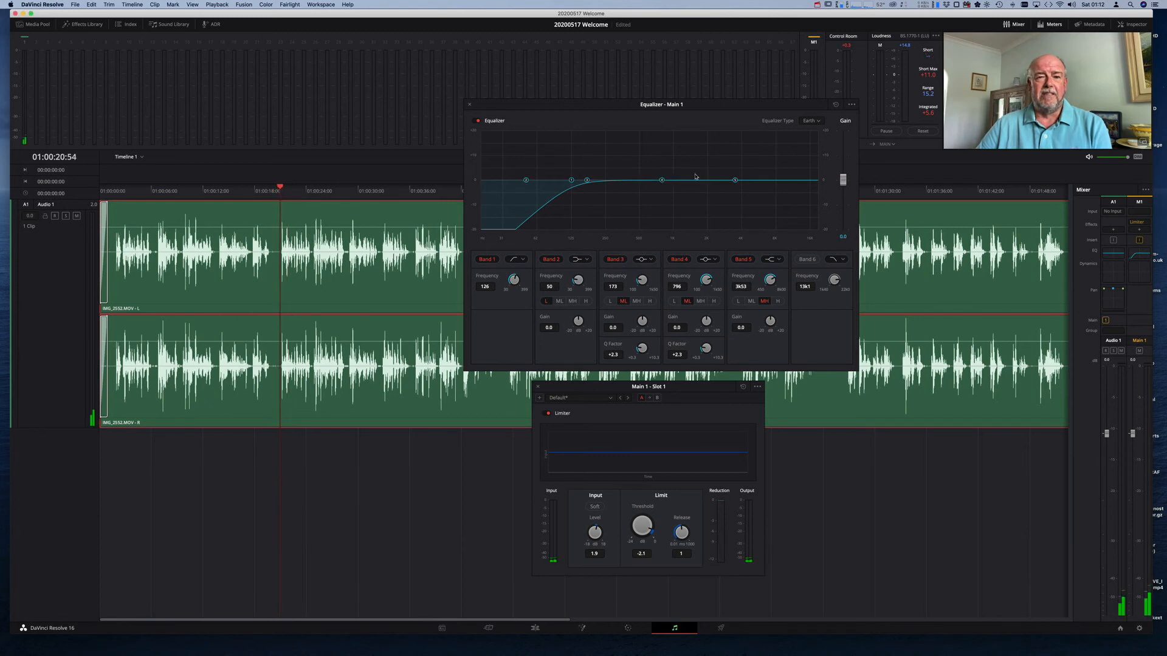
pyautogui.moveTo(662, 181); pyautogui.dragTo(676, 207)
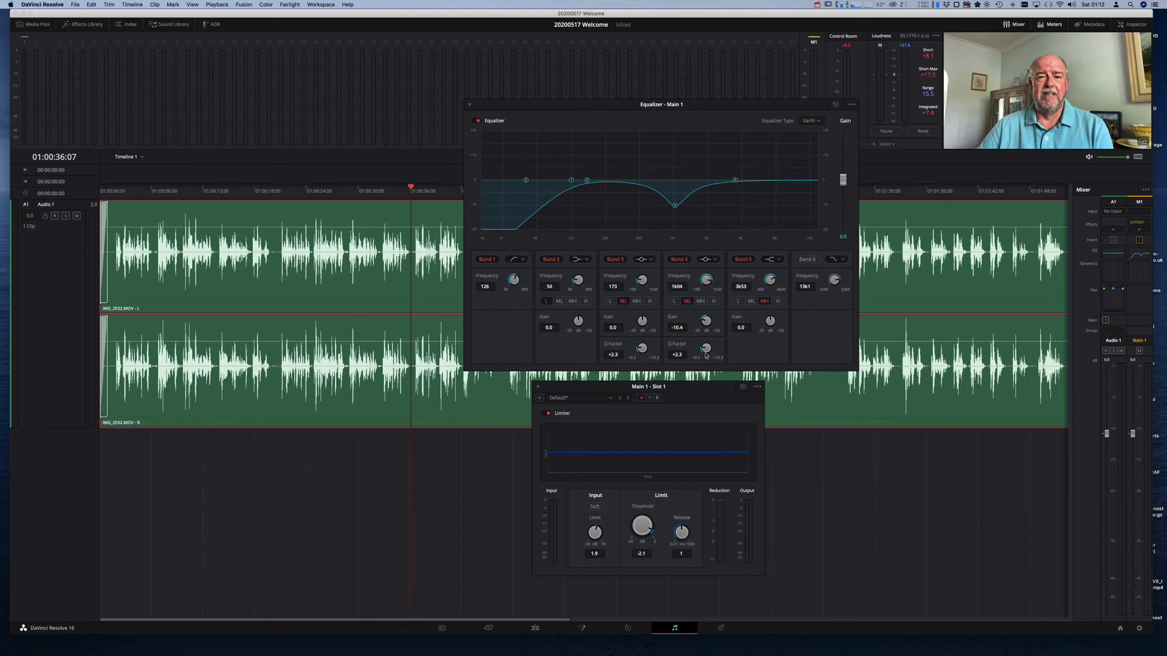
# Narrow the Band 4 cut by raising its Q factor to +9.5, and play the clip to hear it
pyautogui.moveTo(705, 350); pyautogui.dragTo(776, 359)
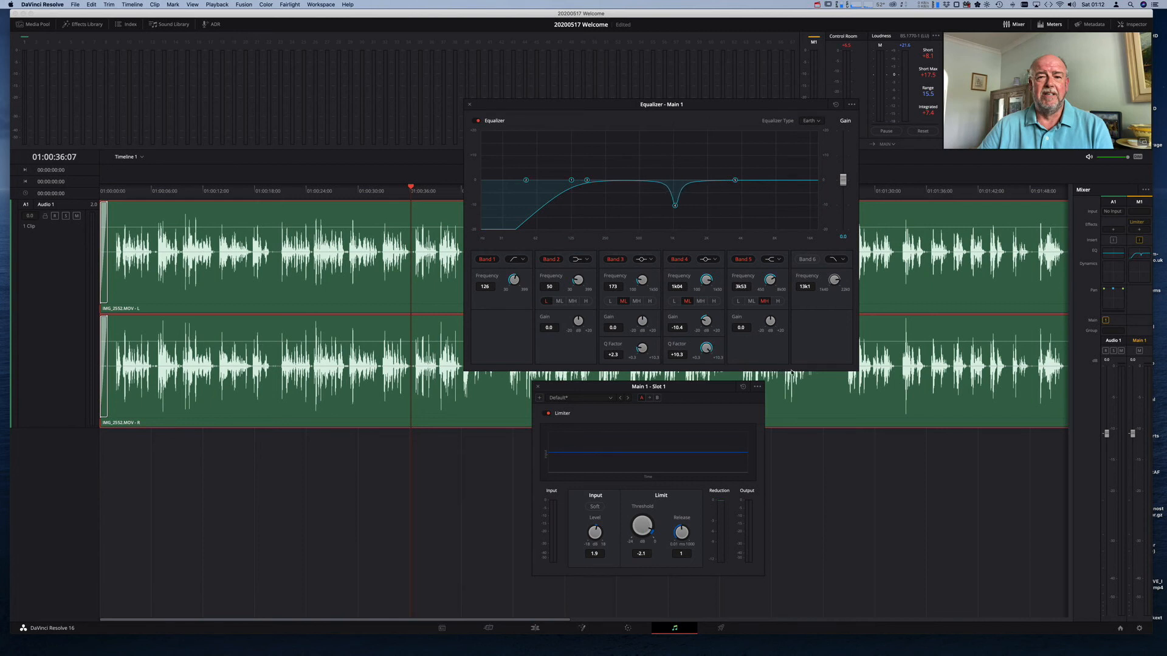
pyautogui.moveTo(789, 371)
pyautogui.mouseDown()
pyautogui.moveTo(681, 363)
pyautogui.moveTo(768, 370)
pyautogui.mouseUp()
pyautogui.press('space')
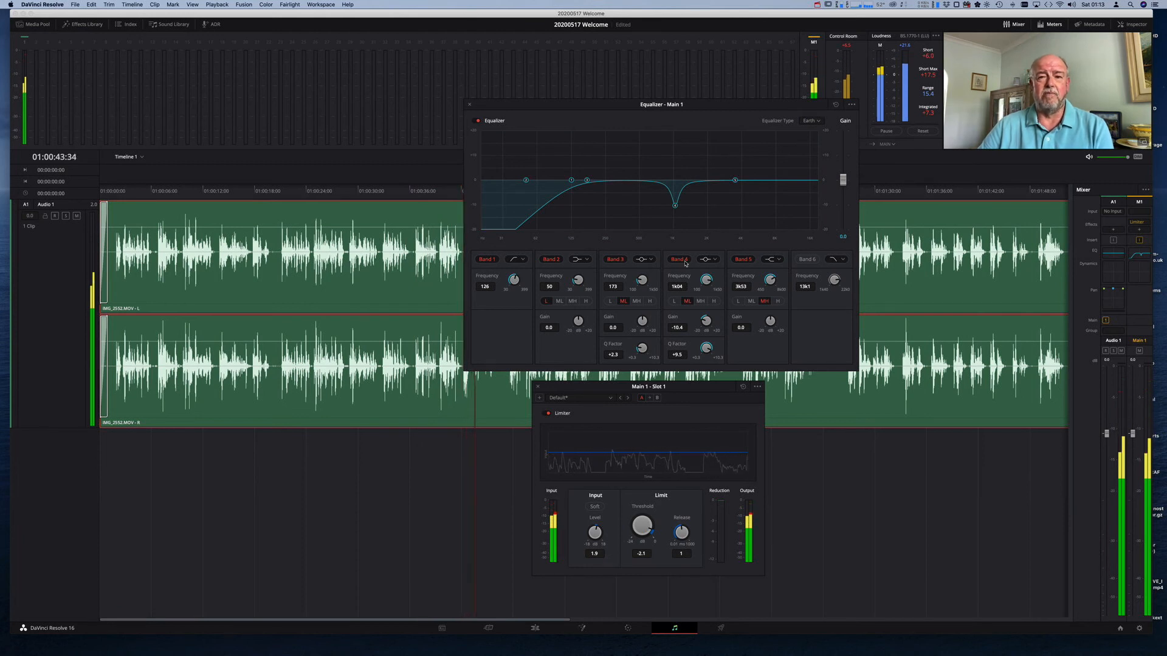
pyautogui.press('space')
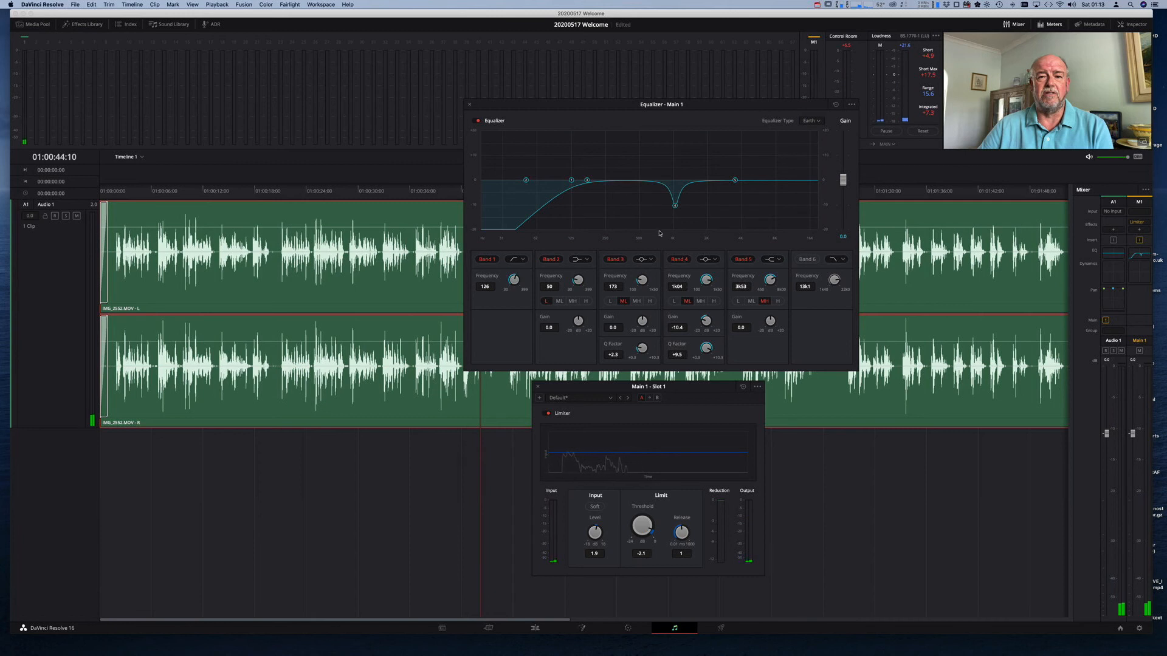
# Try a Band 4 boost of +16.8 dB at 962 Hz, widened with a Q factor of +3.0
pyautogui.moveTo(675, 205); pyautogui.dragTo(672, 142)
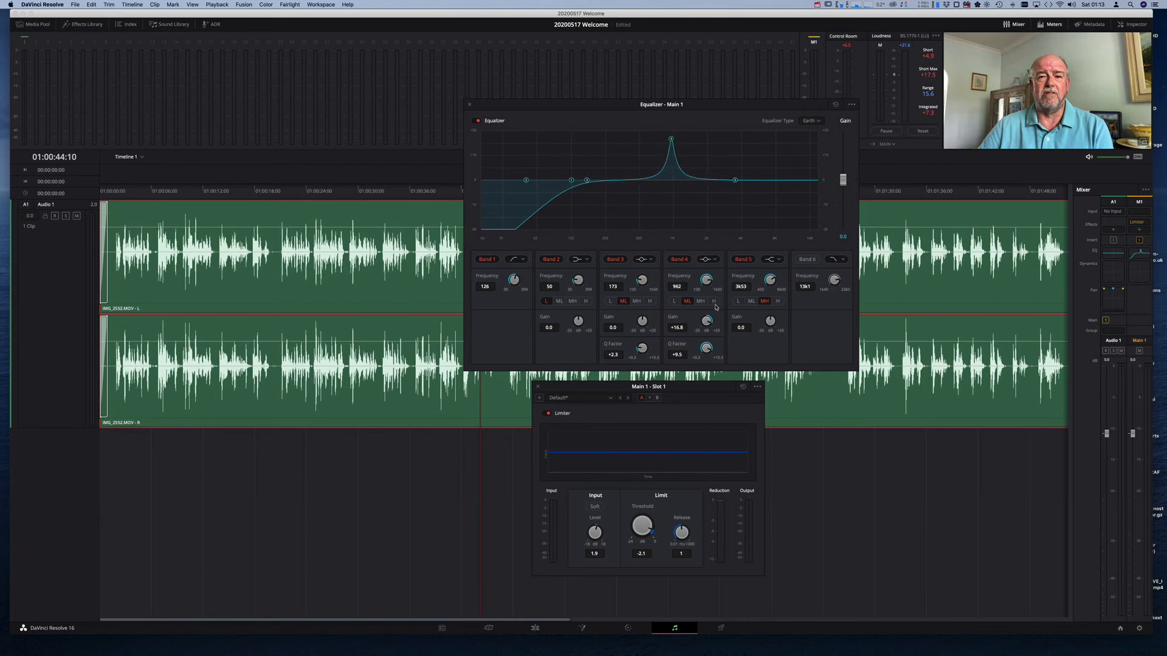
pyautogui.moveTo(708, 354); pyautogui.dragTo(644, 366)
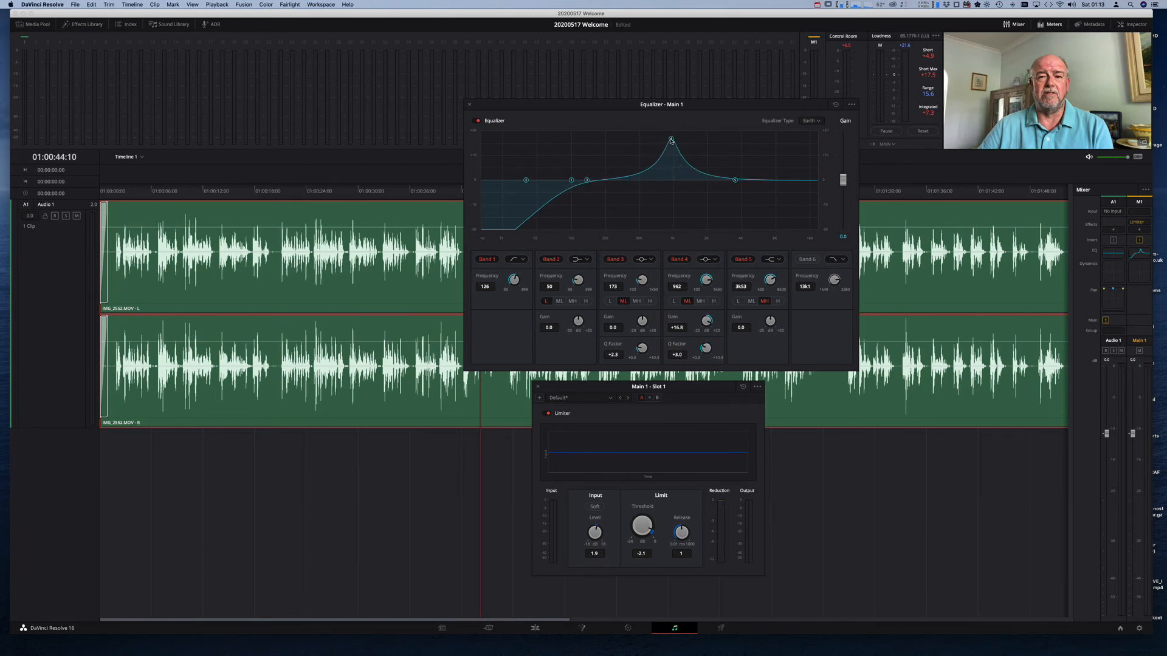
# Try a Band 4 cut of -14.0 dB with a Q factor of +8.6, and return its gain to 0.0 at 1k00
pyautogui.moveTo(671, 140); pyautogui.dragTo(675, 214)
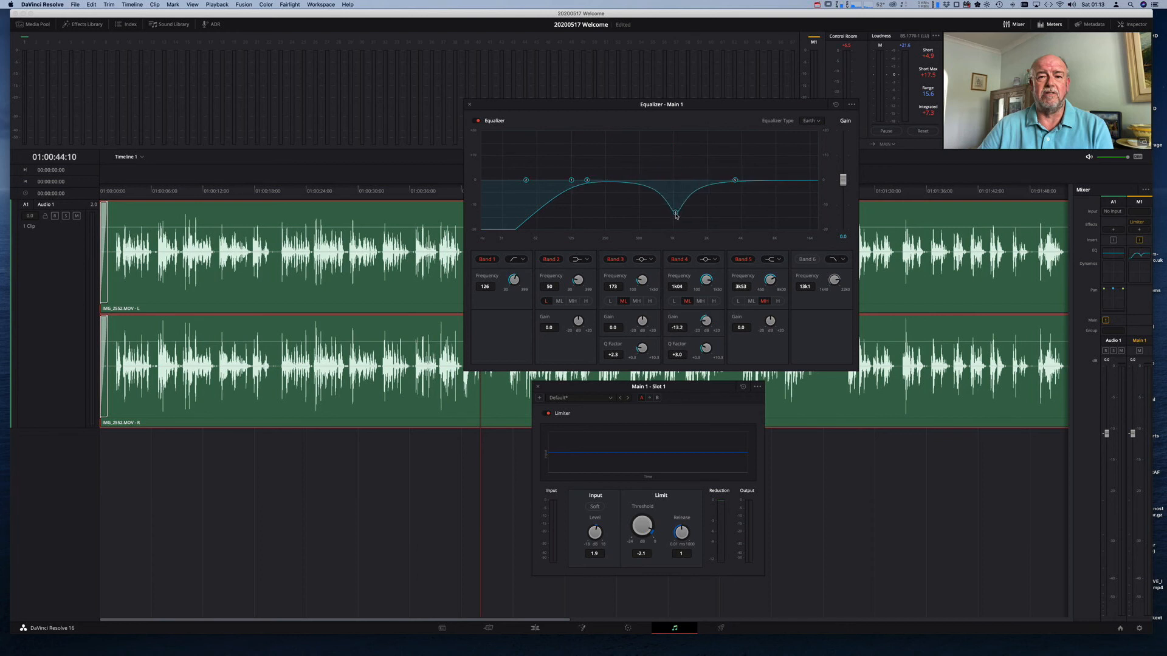
pyautogui.moveTo(705, 348); pyautogui.dragTo(782, 295)
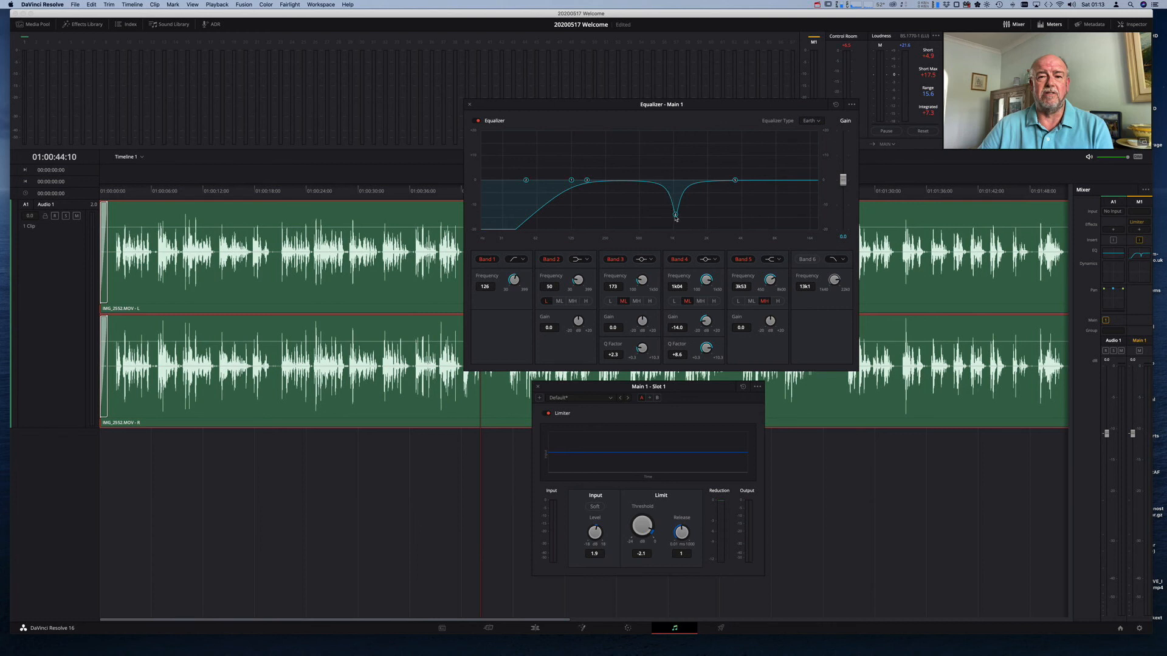
pyautogui.moveTo(676, 217); pyautogui.dragTo(677, 183)
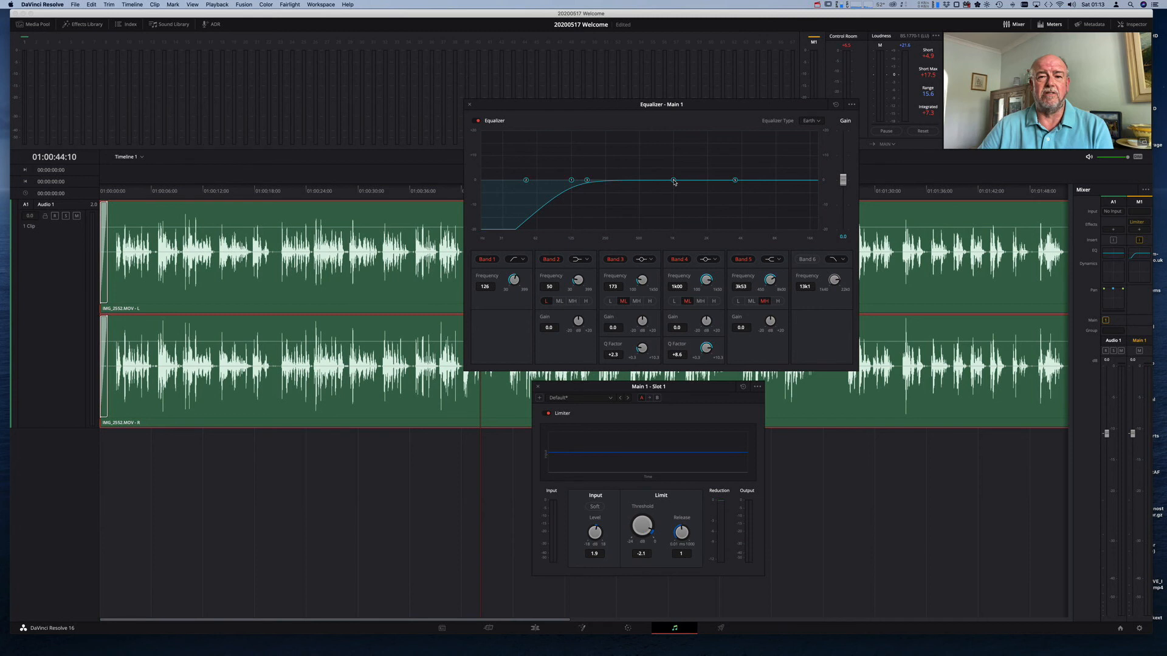
# Shift the Main 1 equalizer window slightly and close it
pyautogui.moveTo(616, 107); pyautogui.dragTo(588, 99)
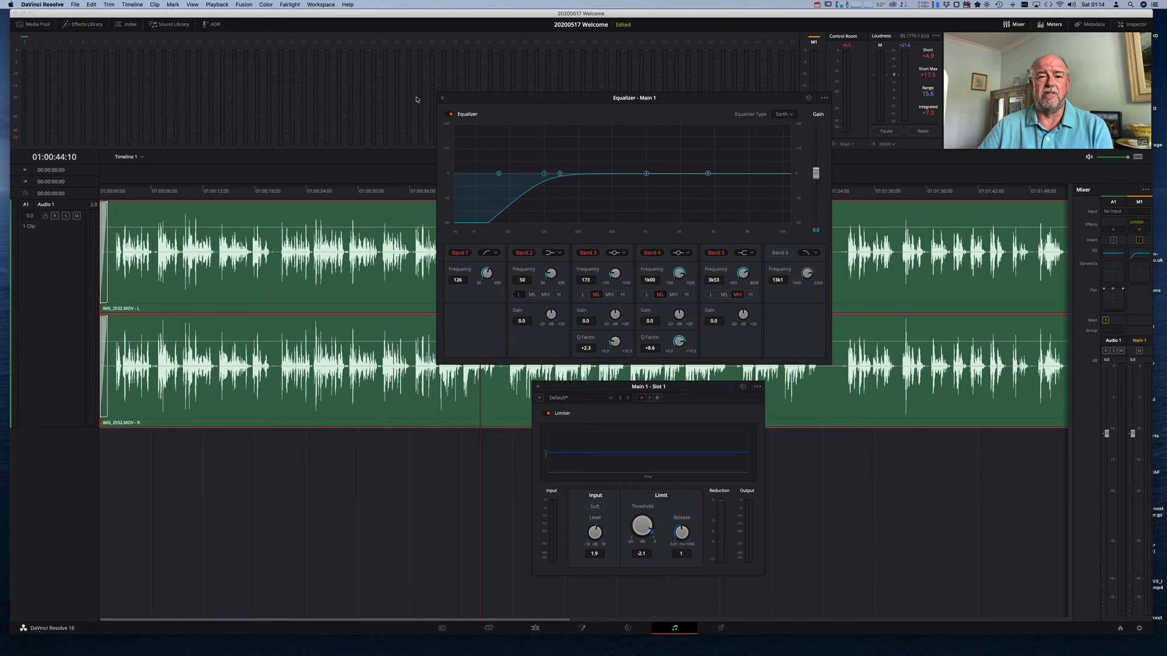
pyautogui.click(443, 99)
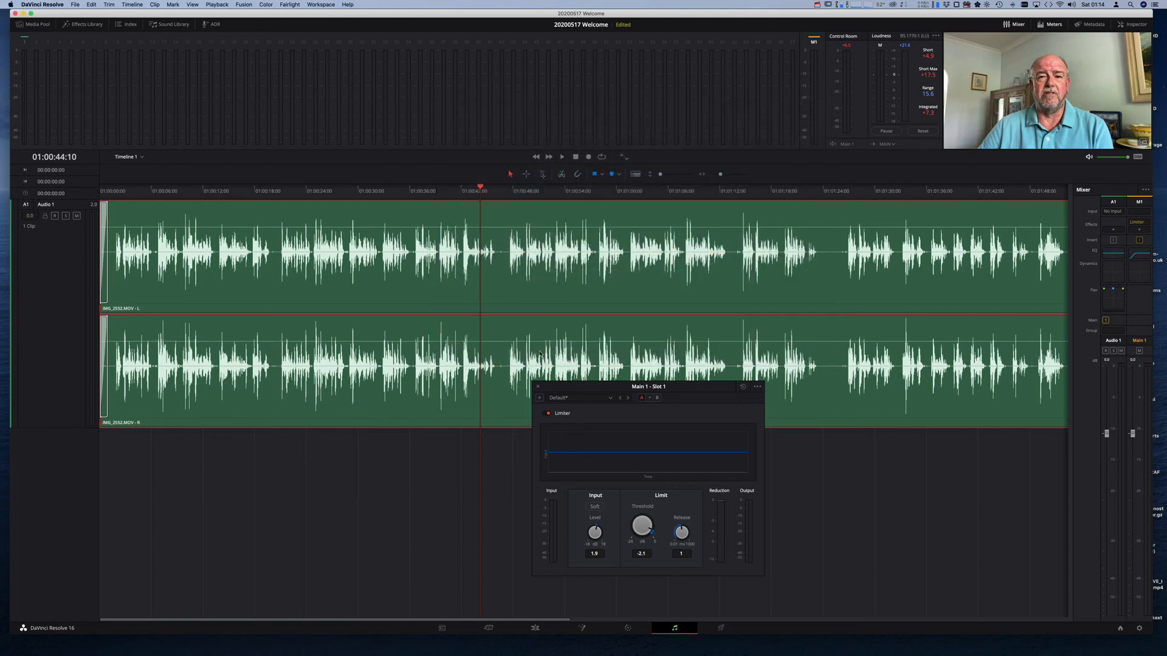
# Close the Main 1 limiter window and bring up the start of the timeline on the Edit page
pyautogui.click(538, 387)
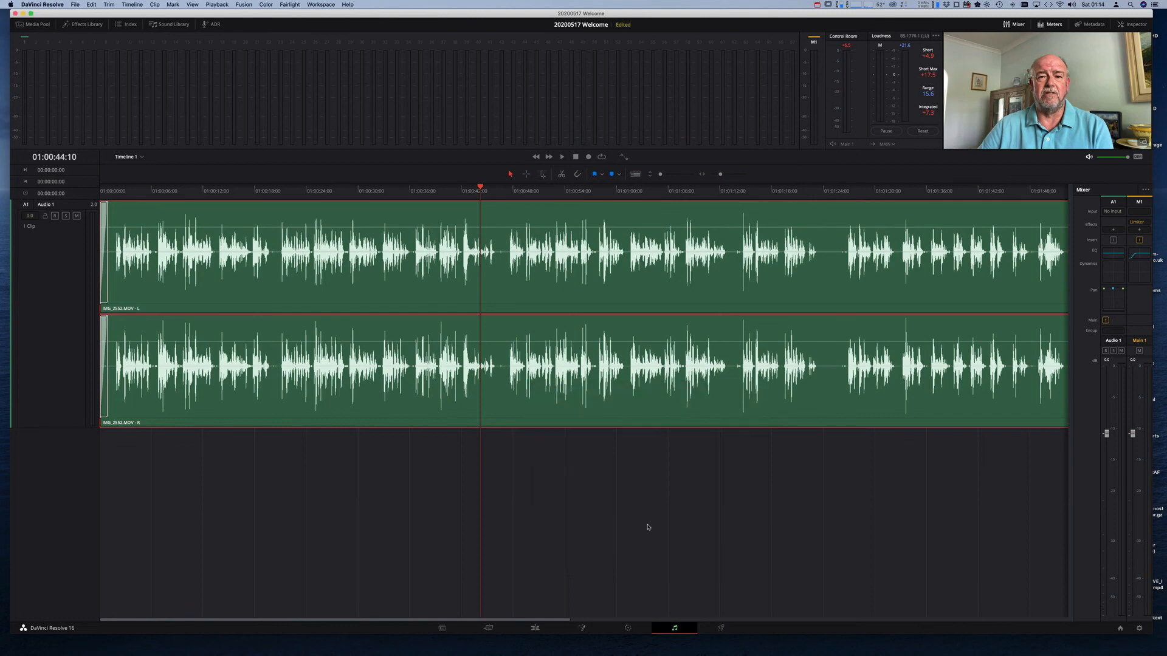
pyautogui.click(535, 629)
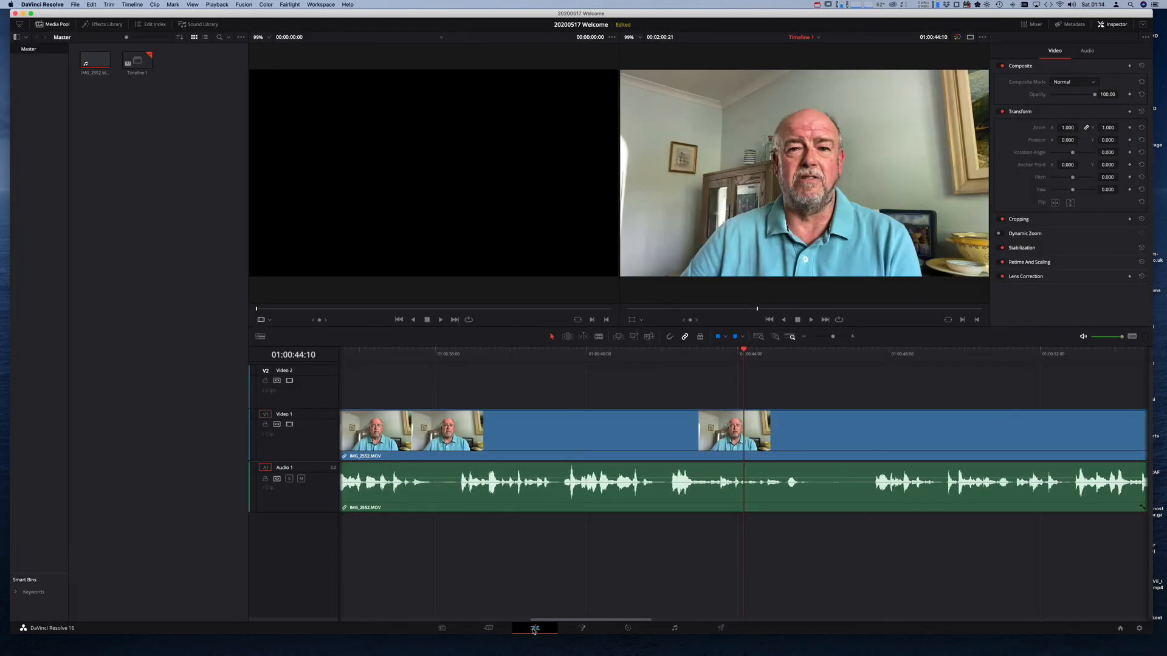
pyautogui.hscroll(-10, 469, 529)
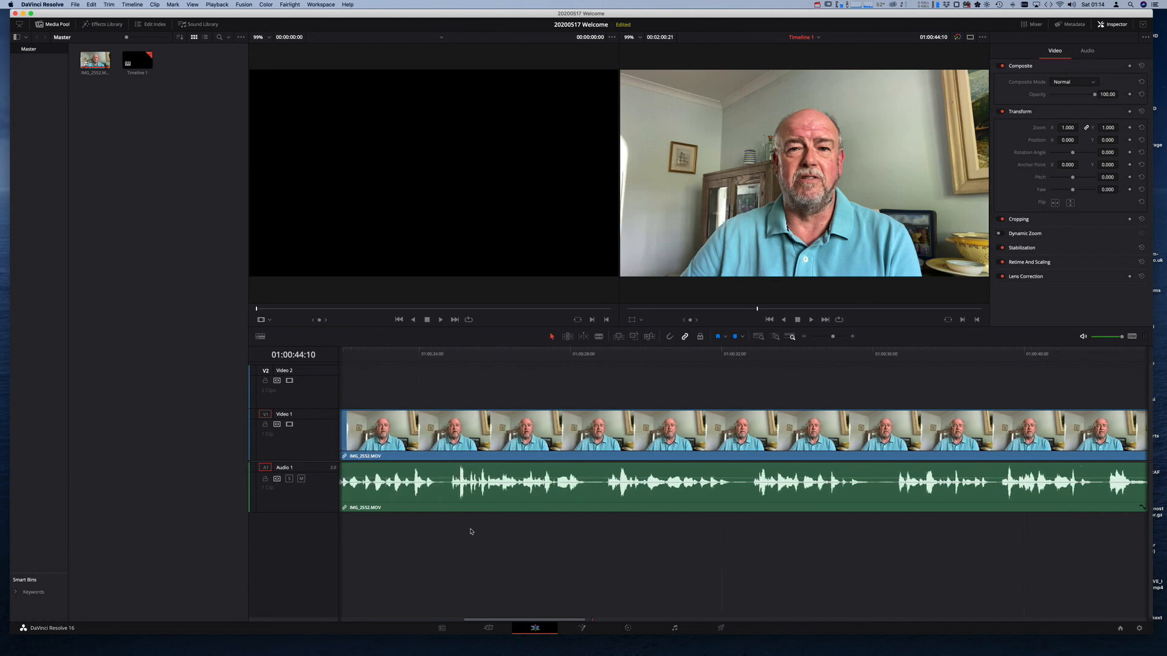
pyautogui.hscroll(-3, 471, 532)
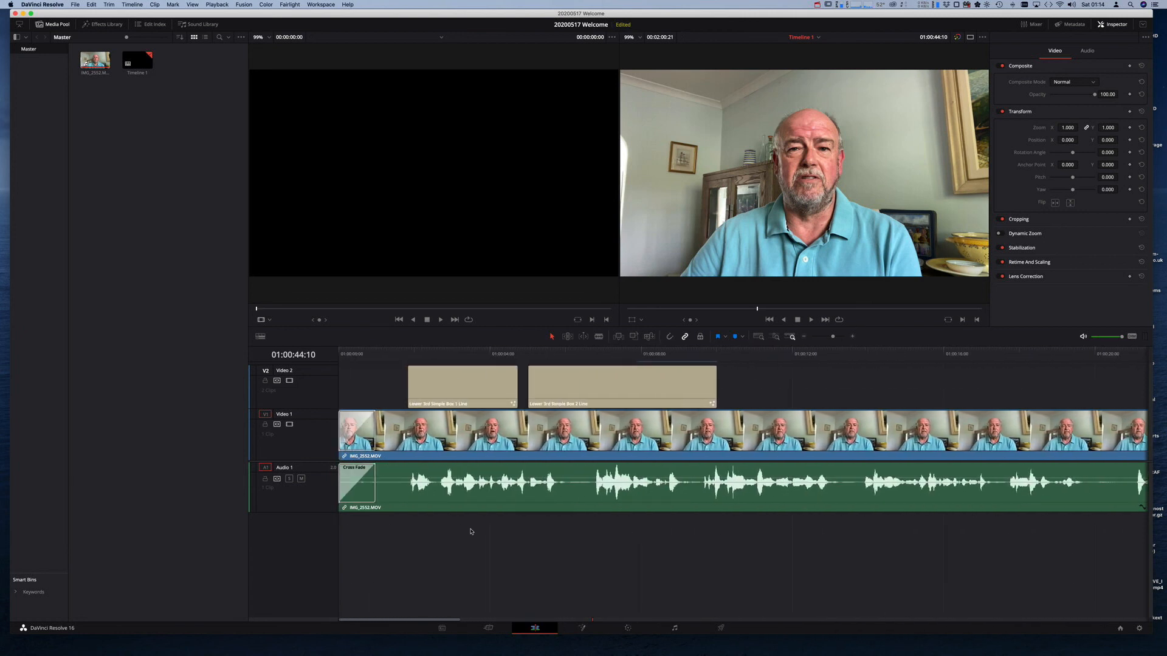
# Unlink the video and audio of the clip on Video 1 and Audio 1
pyautogui.click(438, 480)
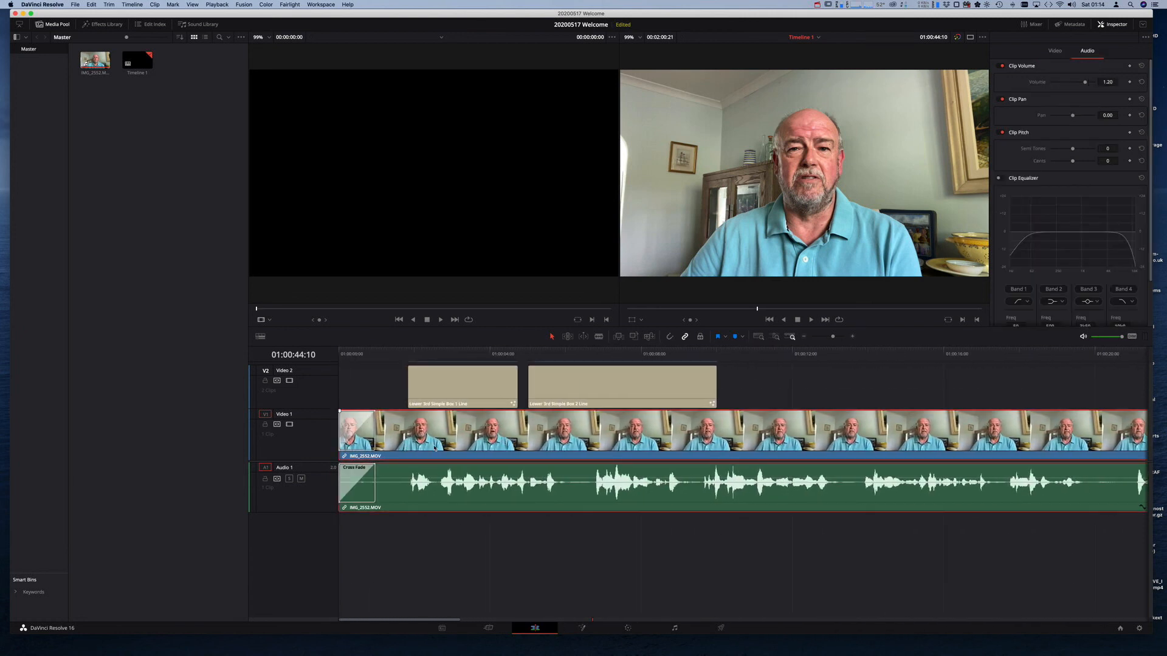
pyautogui.hscroll(2, 427, 479)
pyautogui.hscroll(-2, 426, 479)
pyautogui.rightClick(426, 488)
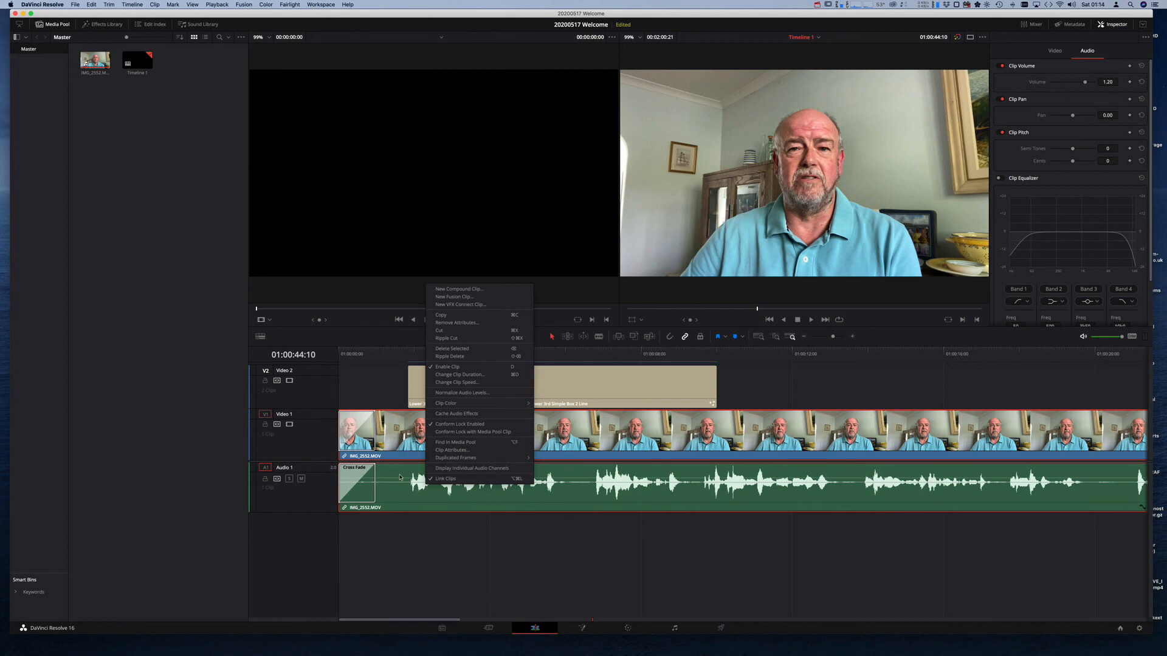
pyautogui.click(459, 479)
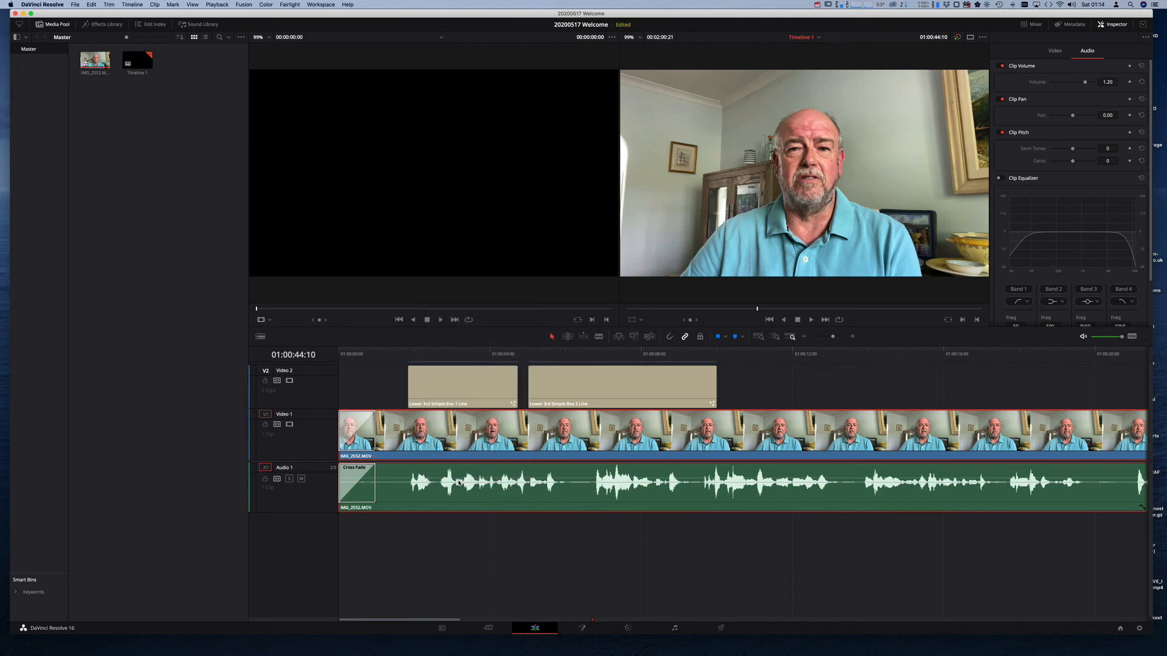
# Select the unlinked audio and video clips alternately to check that each can be picked separately
pyautogui.click(450, 499)
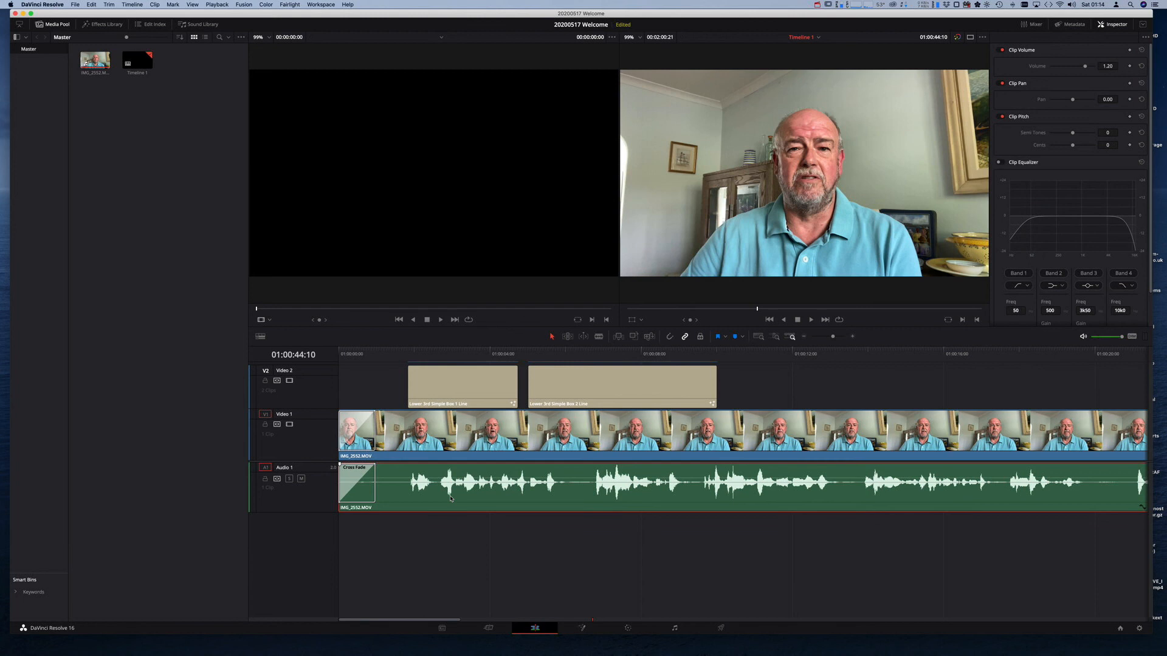
pyautogui.click(456, 445)
pyautogui.click(458, 502)
pyautogui.click(460, 438)
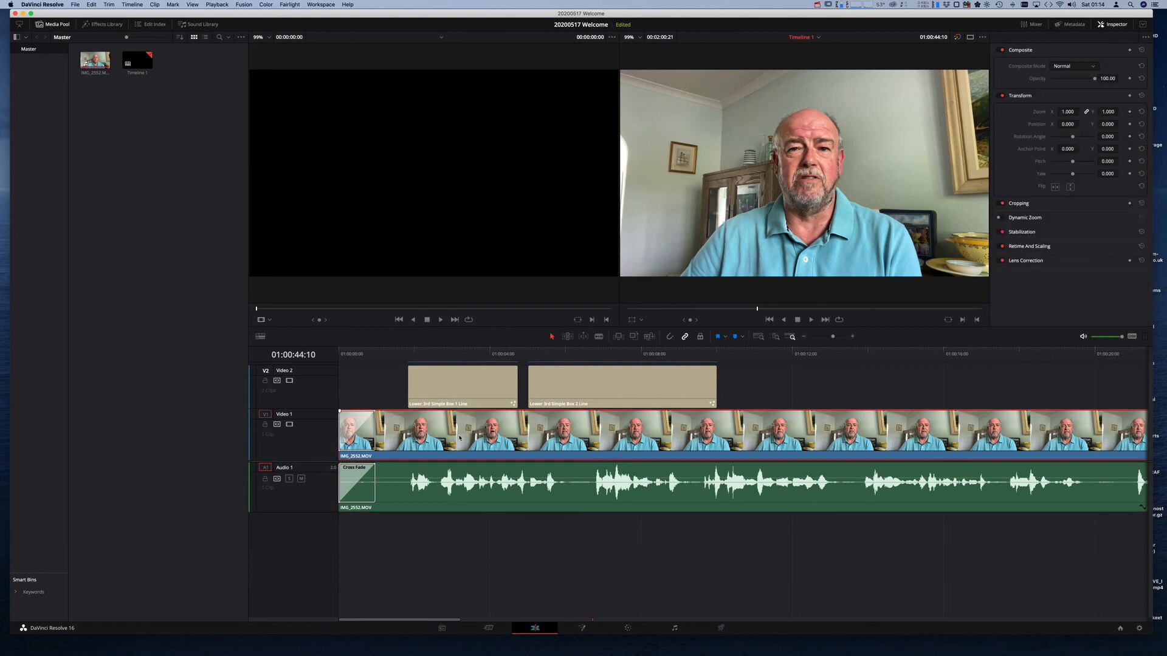
pyautogui.click(457, 492)
pyautogui.click(455, 446)
pyautogui.click(457, 492)
pyautogui.click(454, 448)
pyautogui.click(456, 486)
pyautogui.click(456, 446)
pyautogui.click(453, 475)
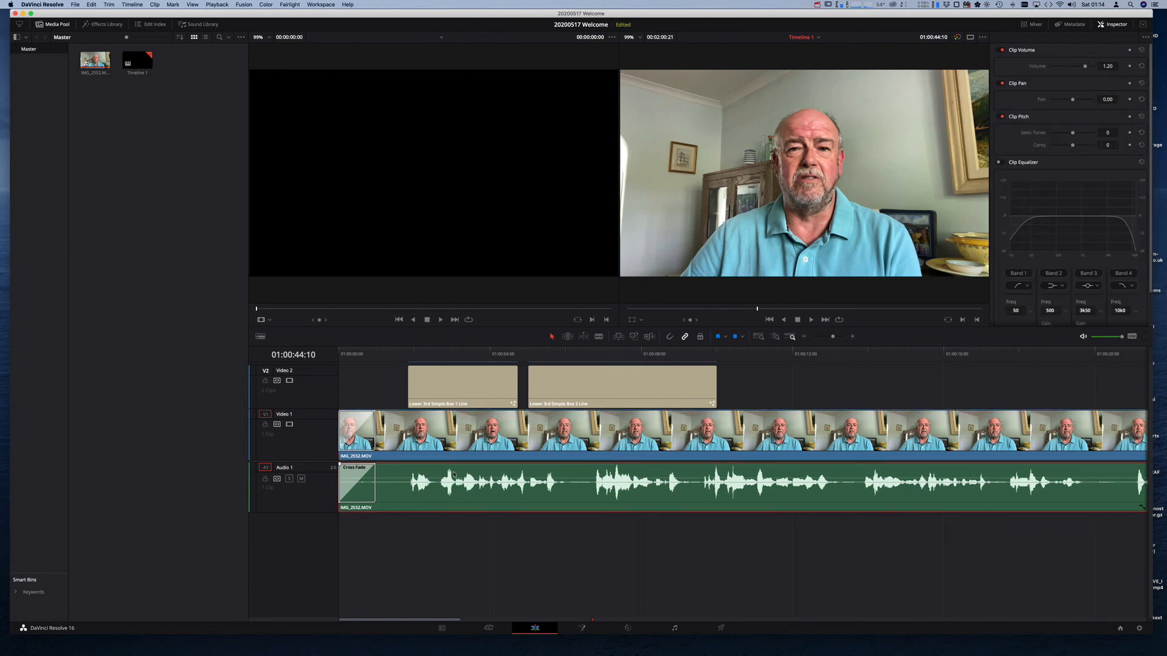
pyautogui.click(451, 450)
pyautogui.click(451, 477)
pyautogui.click(423, 449)
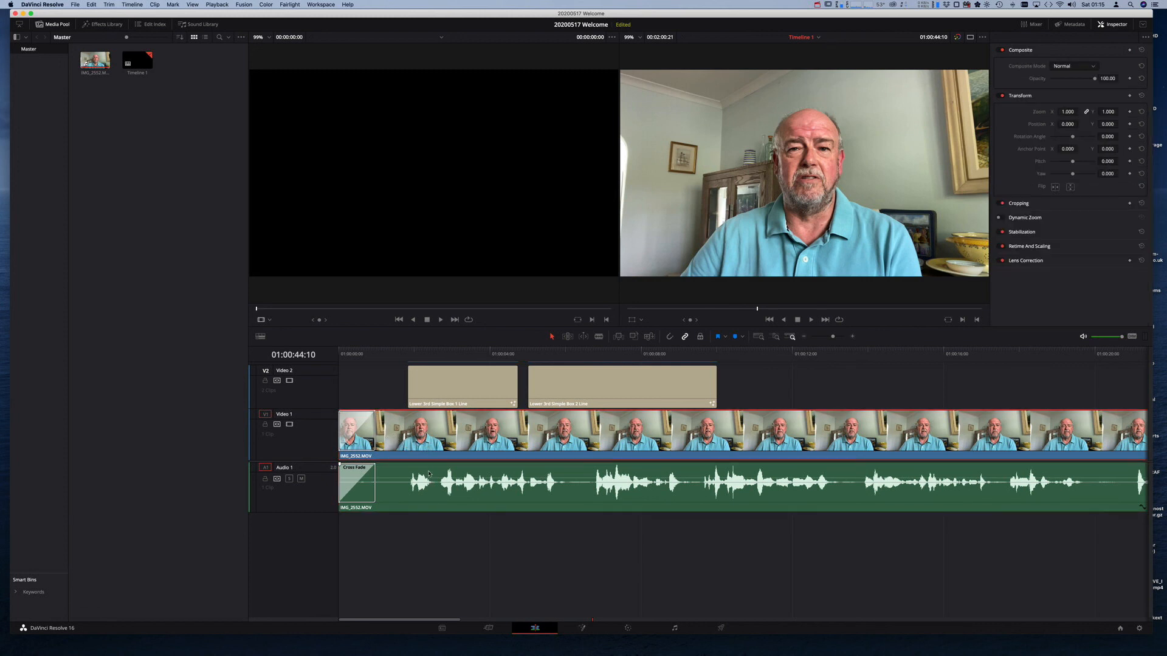
pyautogui.click(429, 475)
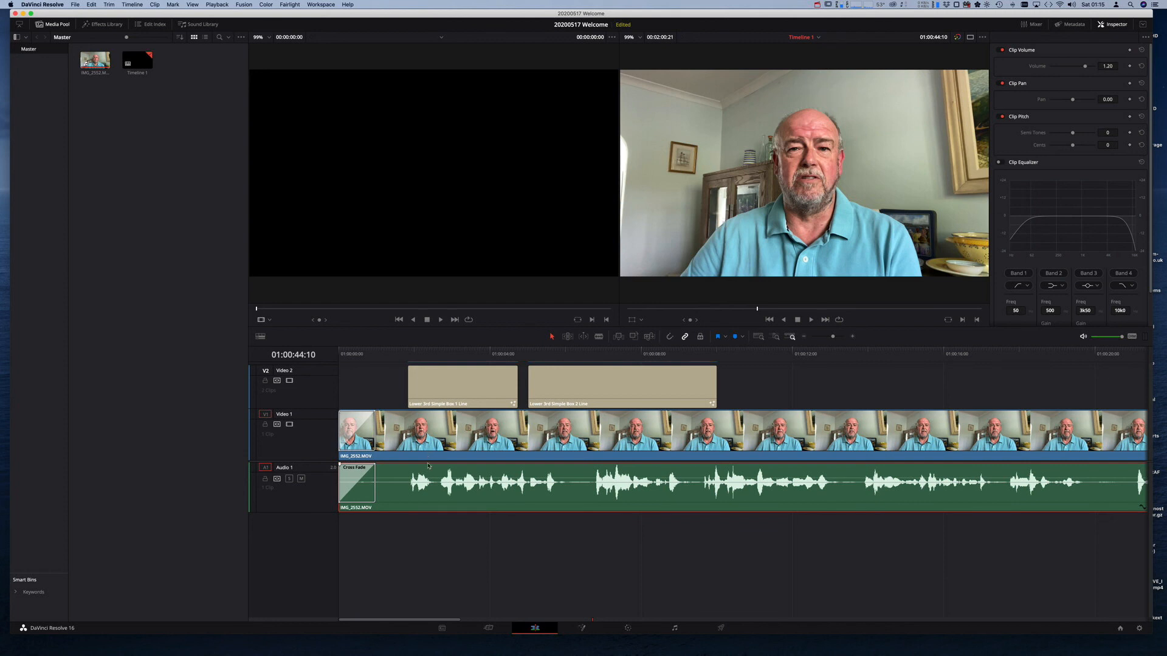
# Turn timeline snapping on and back off
pyautogui.click(137, 4)
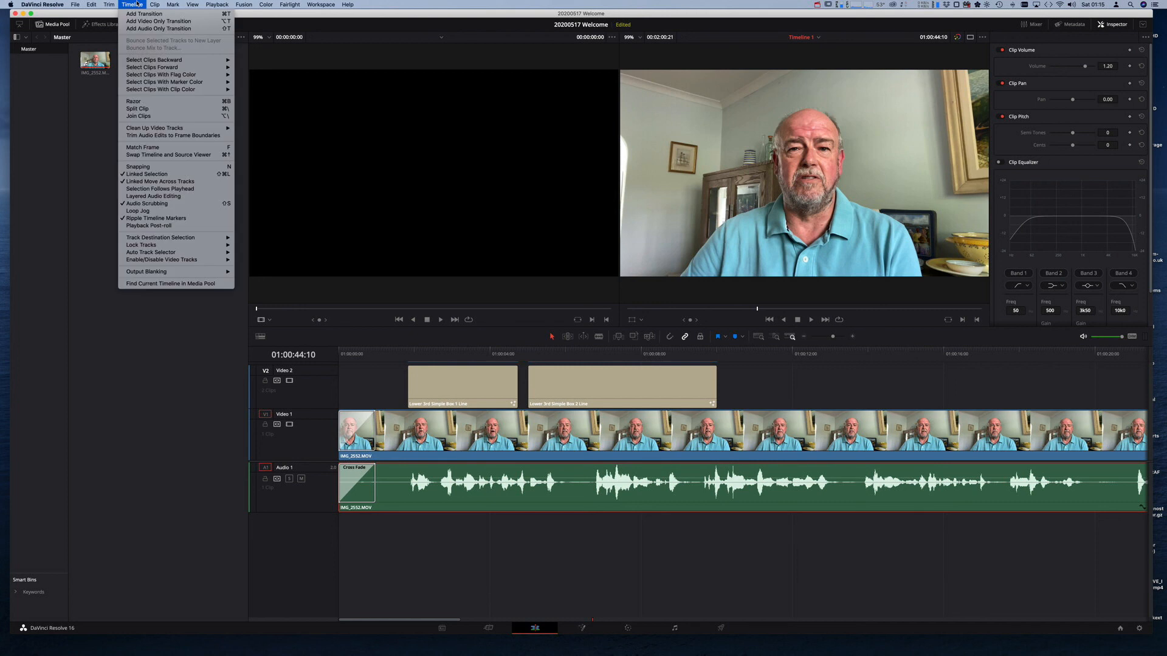
pyautogui.click(157, 167)
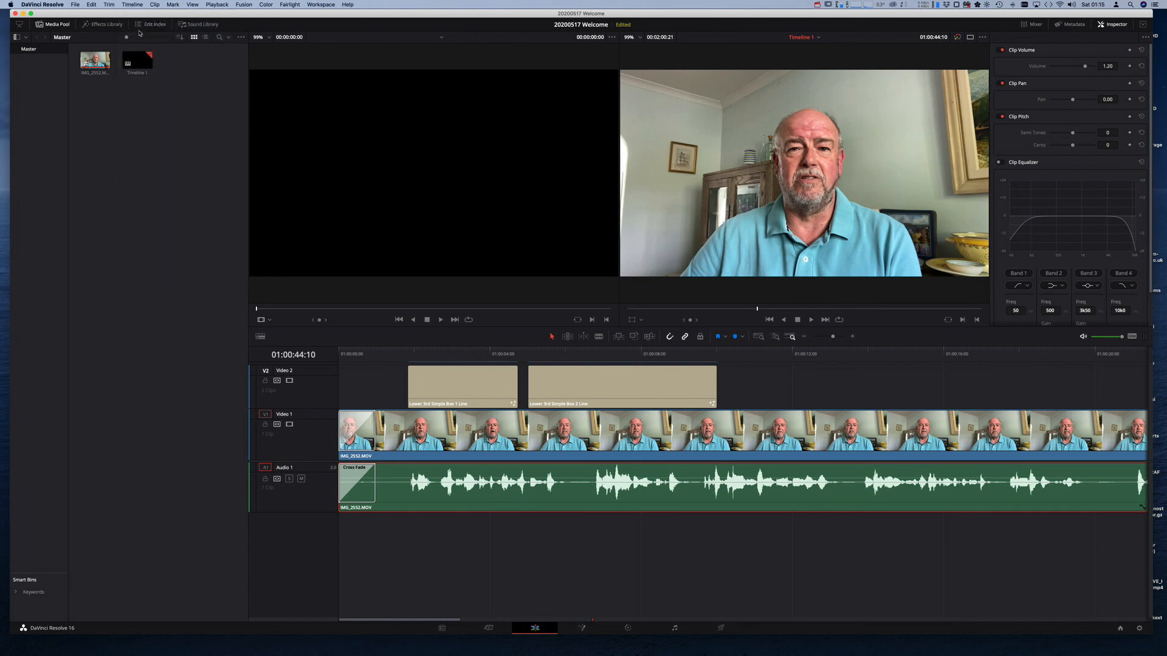
pyautogui.click(140, 5)
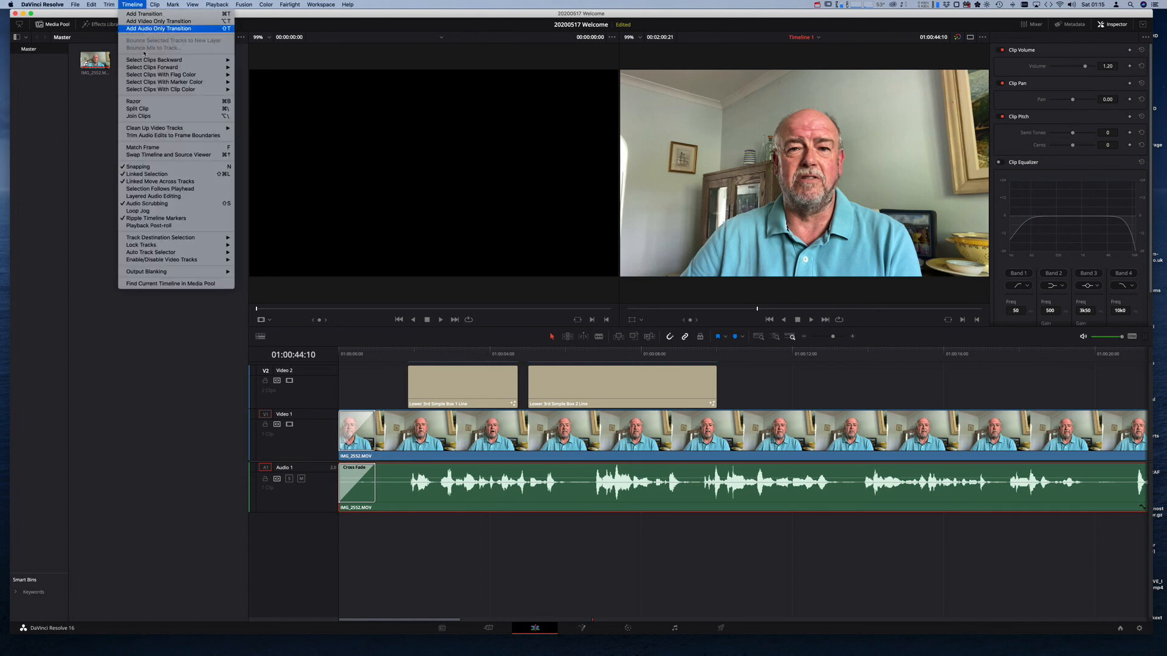
pyautogui.click(170, 168)
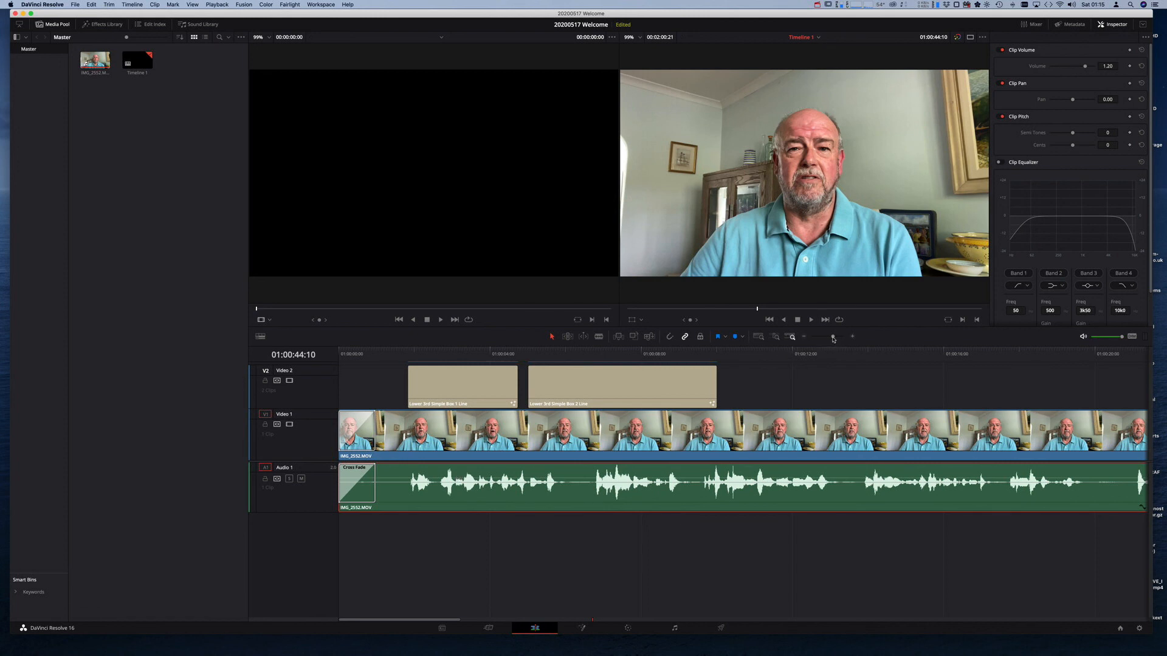
# Examine the audio waveform on Audio 1 in close-up, comparing the sound peaks with the video frames above
pyautogui.moveTo(833, 339); pyautogui.dragTo(841, 340)
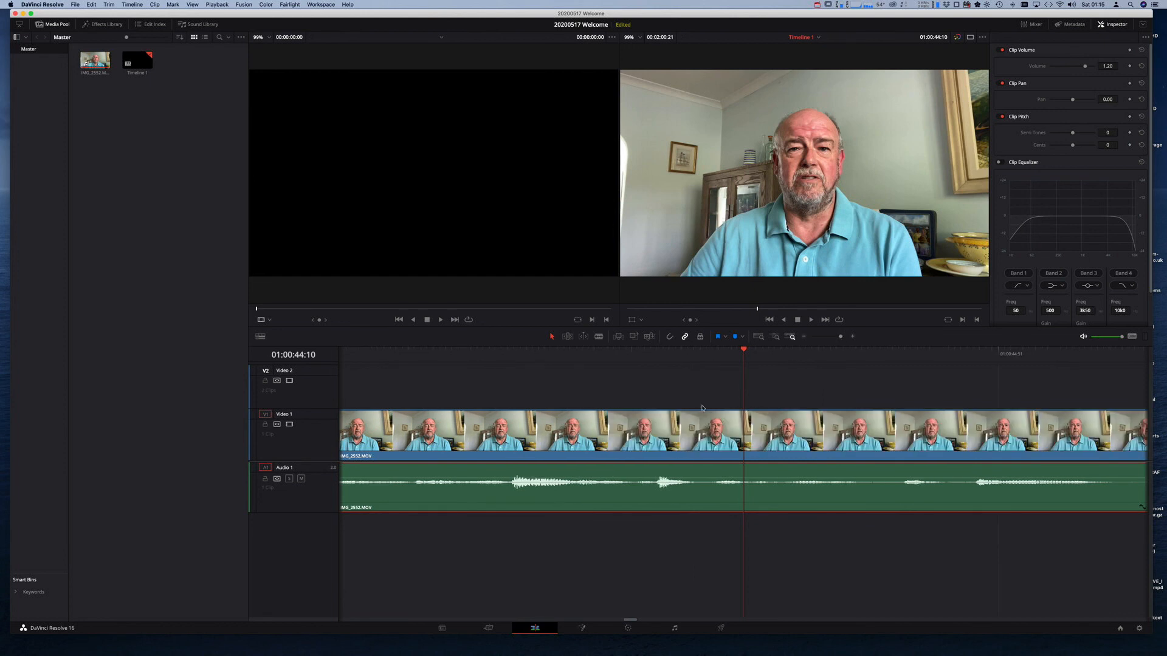
pyautogui.hscroll(-10, 519, 454)
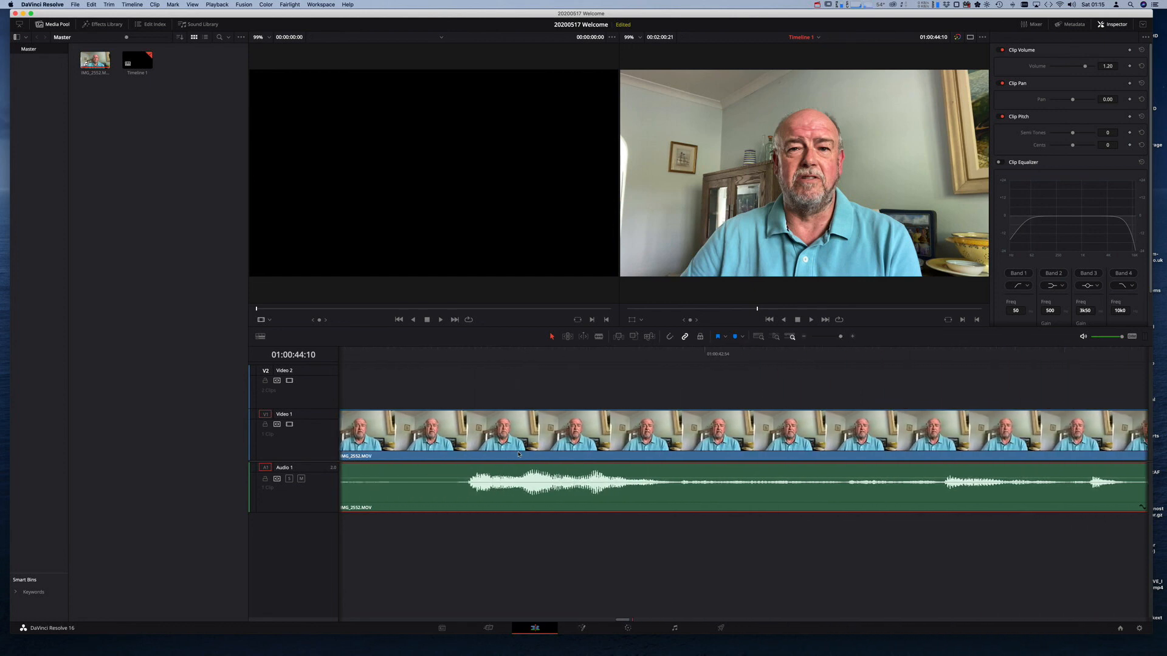
pyautogui.hscroll(-2, 518, 455)
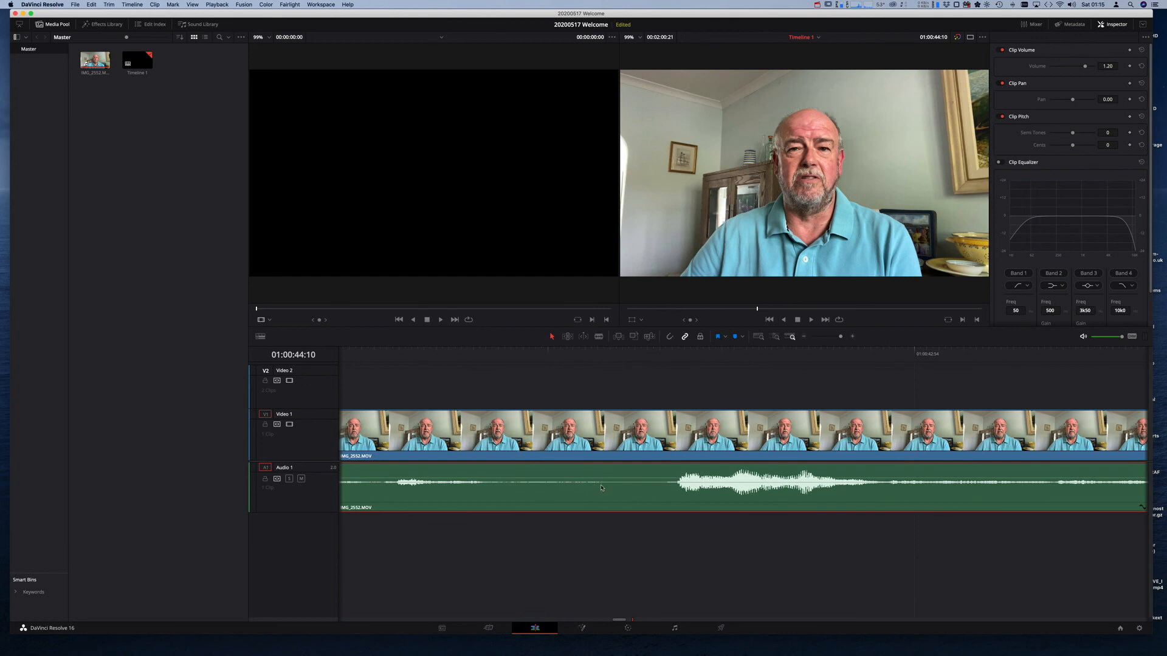
pyautogui.hscroll(5, 639, 484)
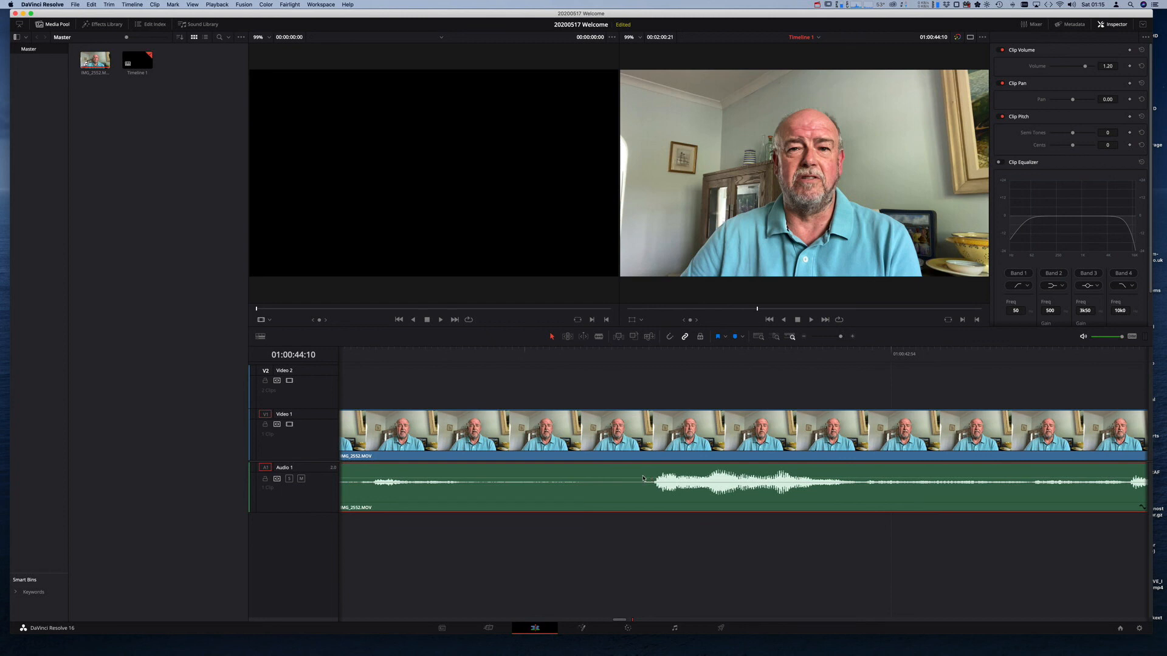
pyautogui.moveTo(645, 478); pyautogui.dragTo(616, 480)
pyautogui.hscroll(-8, 582, 477)
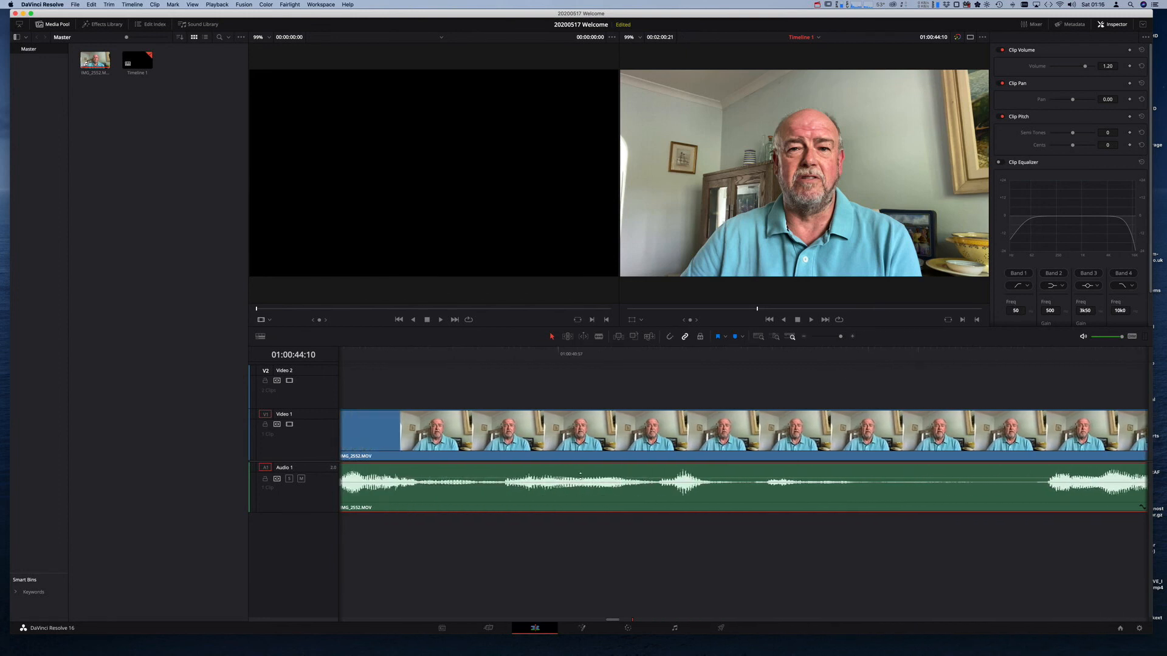
pyautogui.hscroll(-5, 580, 477)
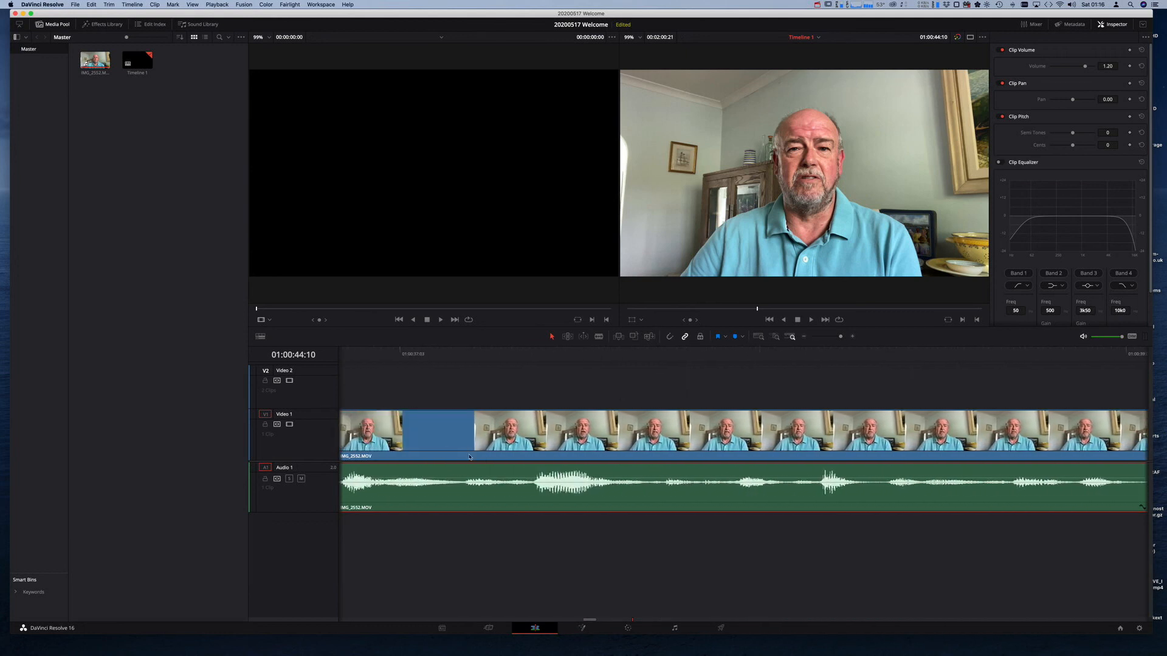
pyautogui.hscroll(-5, 469, 457)
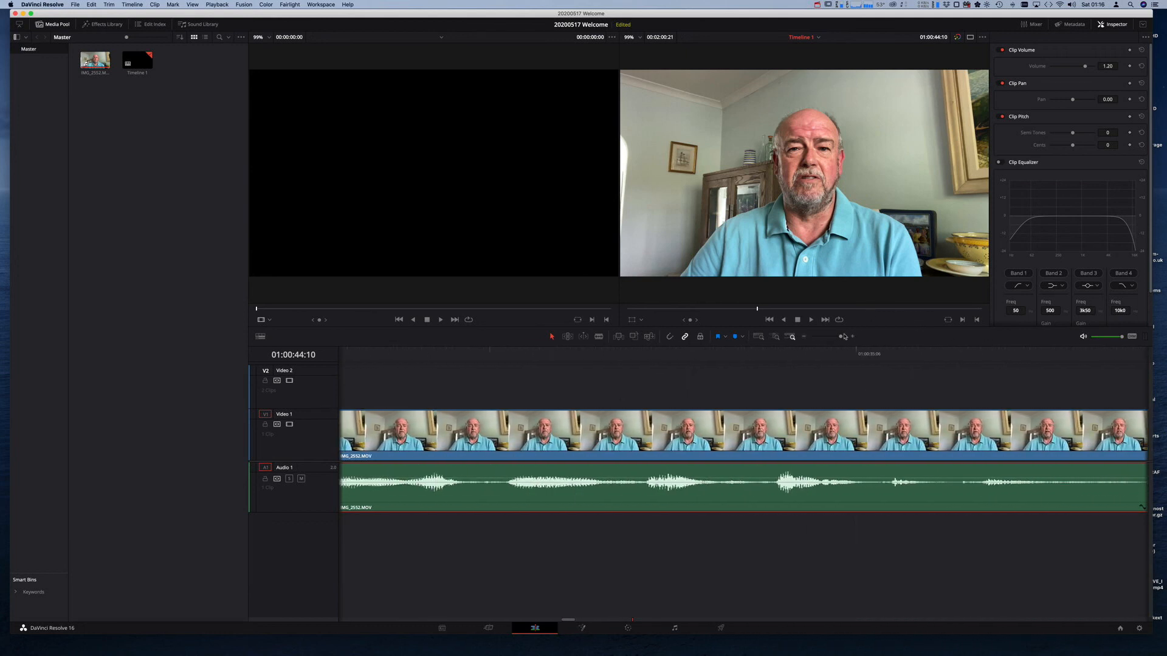
# Place the playhead at 01:00:01:44, try trimming the start of the audio clip slightly, and shift the audio a little earlier against the video
pyautogui.moveTo(841, 336); pyautogui.dragTo(825, 336)
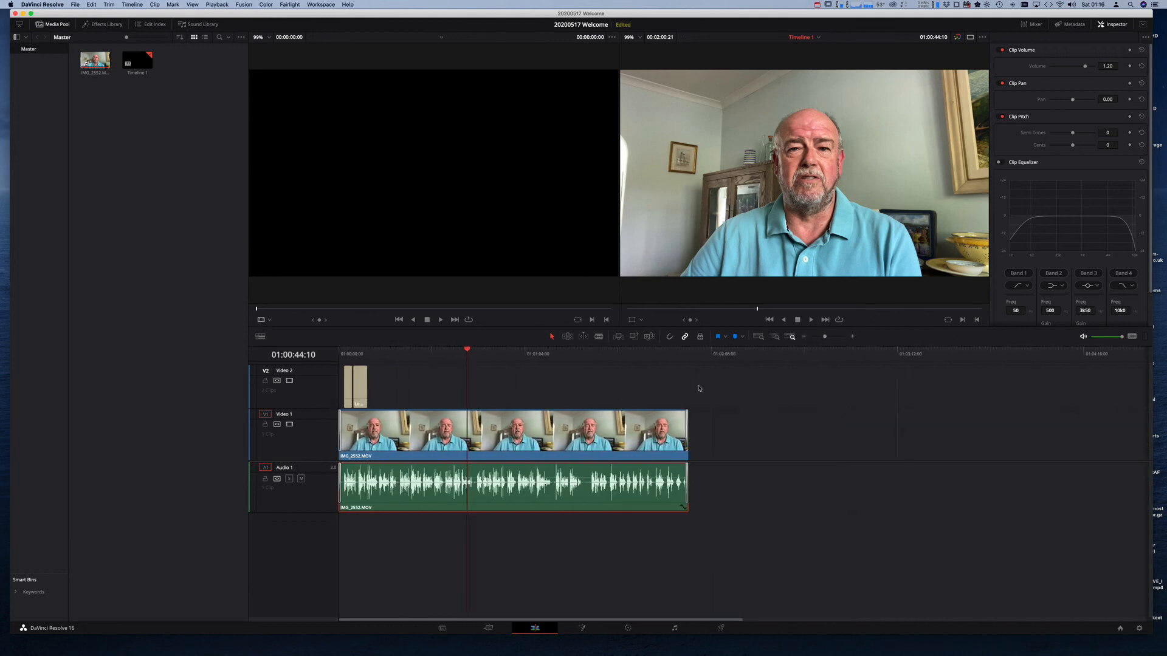
pyautogui.click(344, 355)
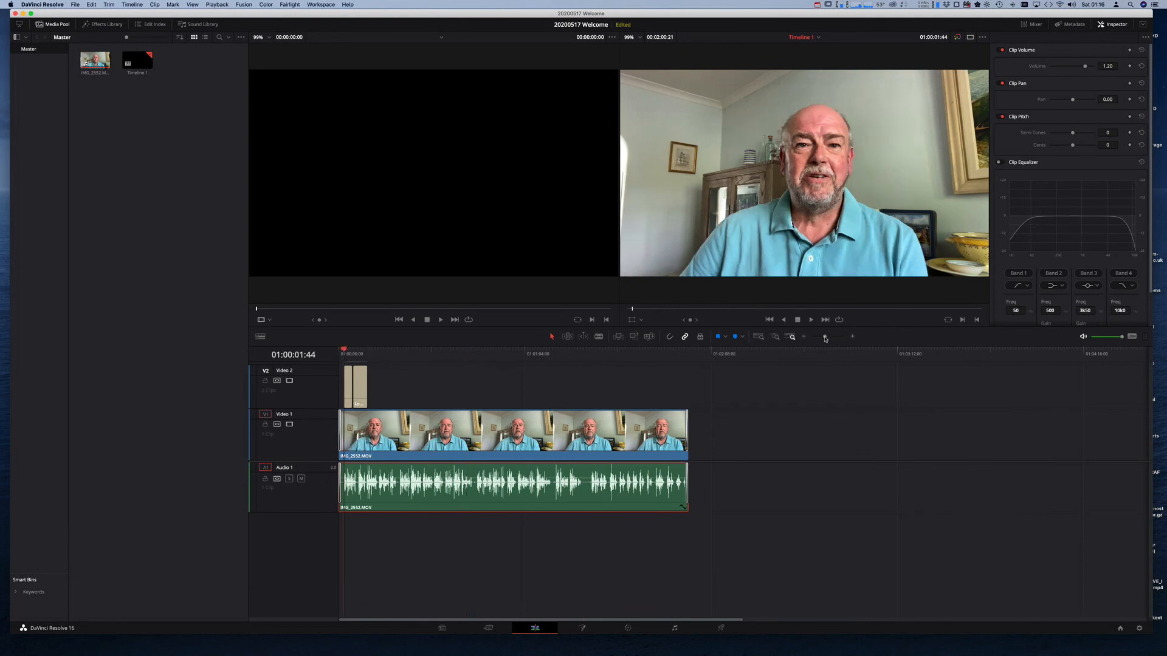
pyautogui.moveTo(826, 336); pyautogui.dragTo(837, 337)
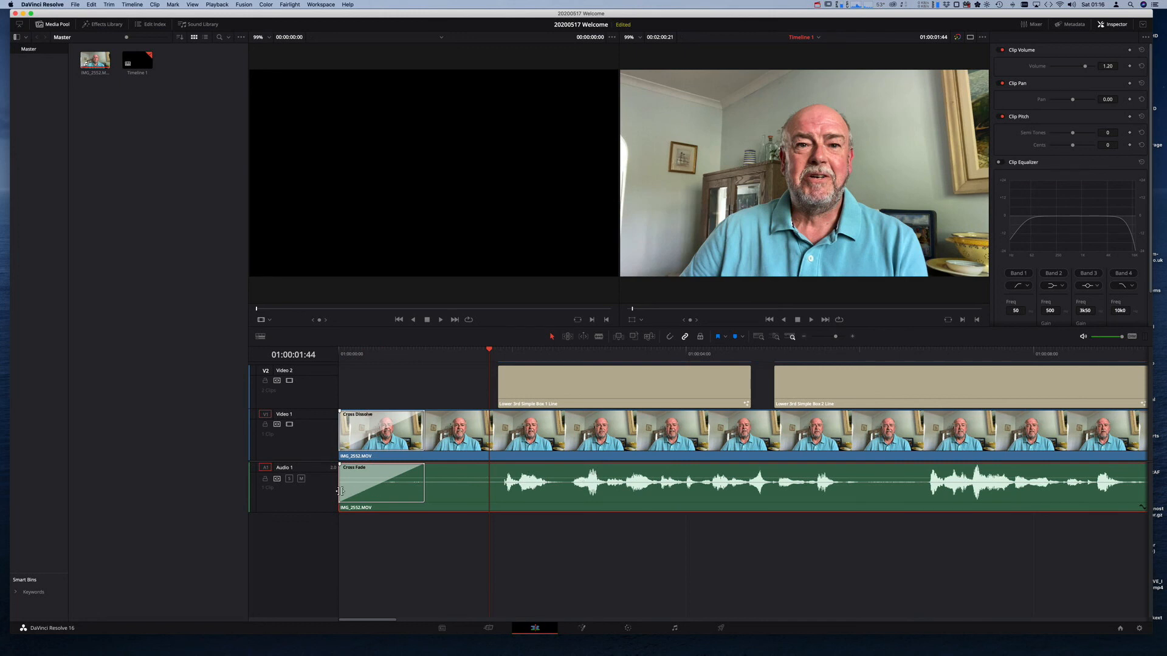
pyautogui.moveTo(340, 491); pyautogui.dragTo(347, 491)
pyautogui.click(527, 490)
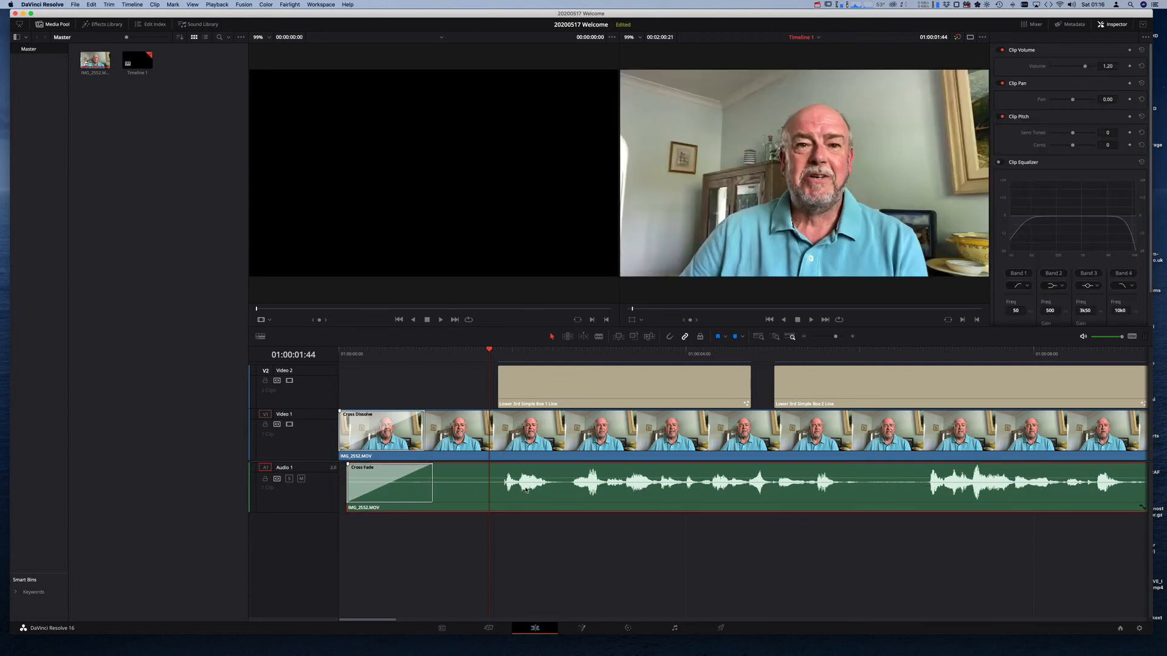
pyautogui.moveTo(524, 490); pyautogui.dragTo(525, 490)
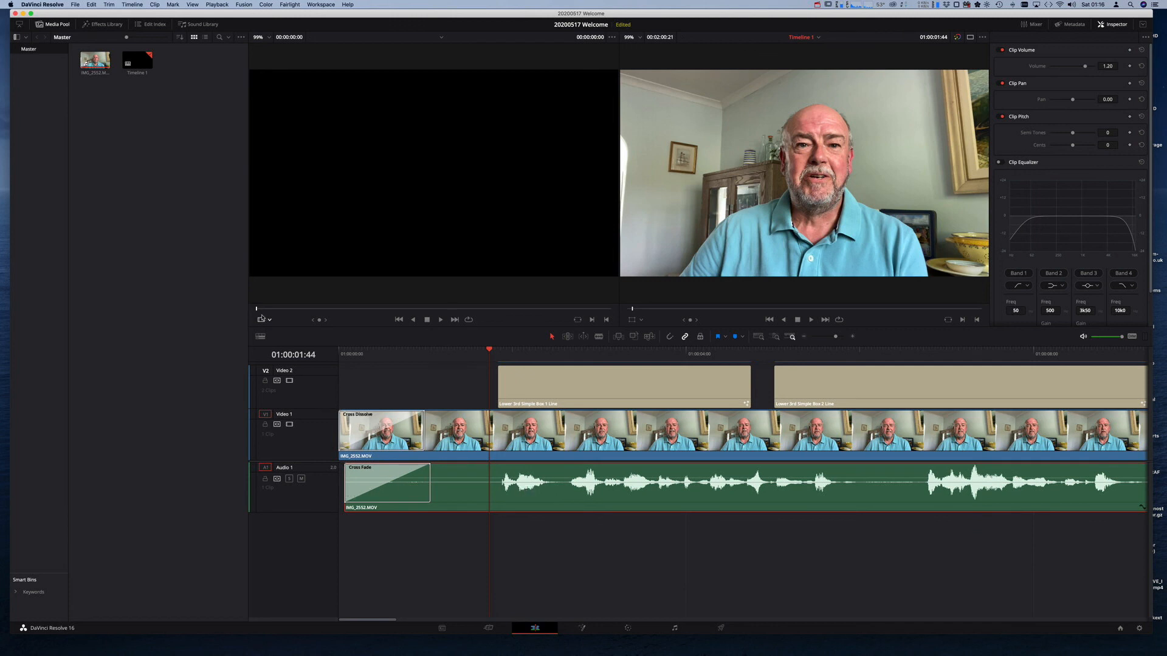
# Undo the trim and shift of the audio clip on Audio 1
pyautogui.press('super+z')
pyautogui.press('super+z')
pyautogui.press('super+z')
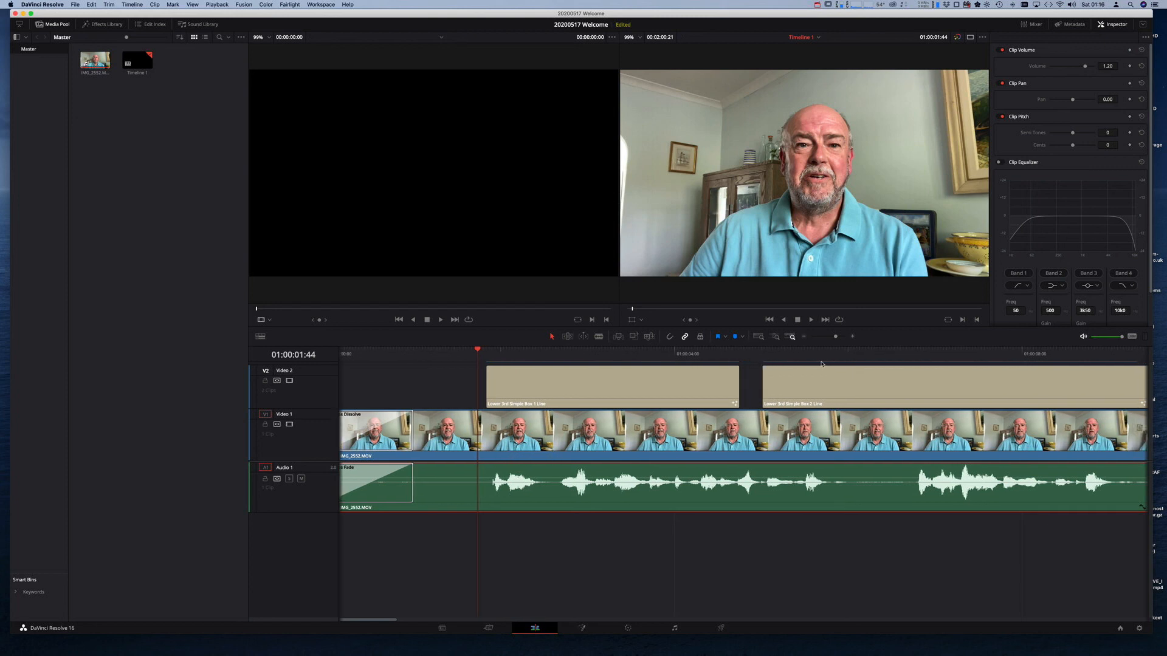
# Return to the Fairlight page and look over the audio clip from start to end
pyautogui.click(674, 628)
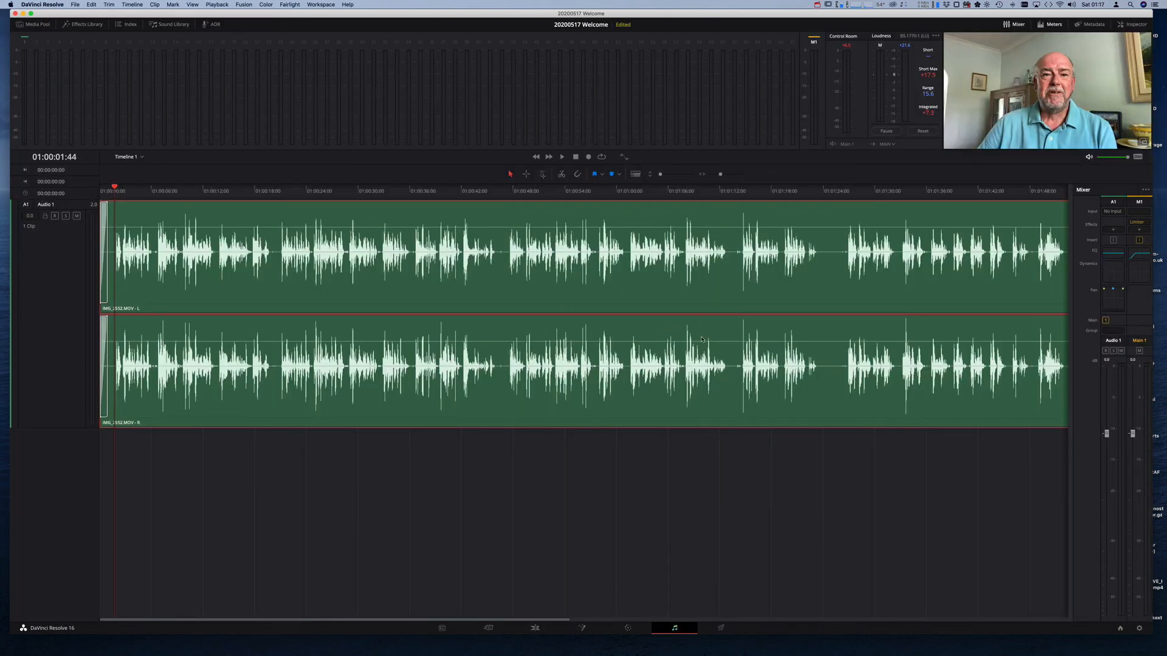
pyautogui.hscroll(2, 769, 384)
pyautogui.hscroll(-2, 987, 378)
pyautogui.scroll(-3, 646, 352)
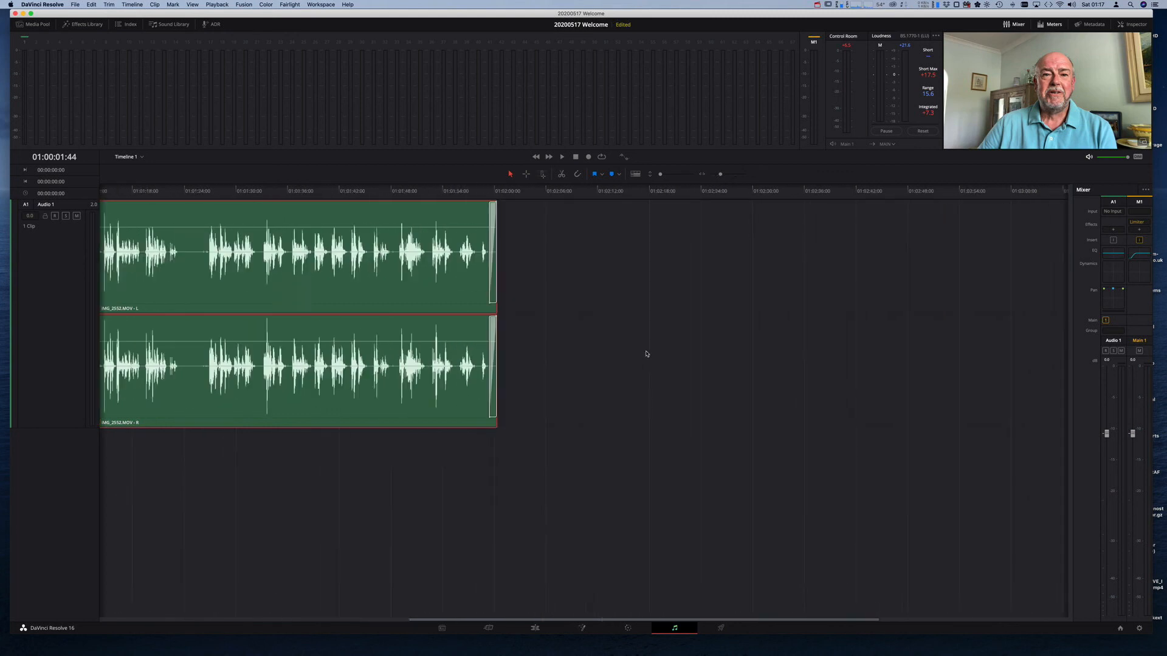
pyautogui.scroll(3, 646, 352)
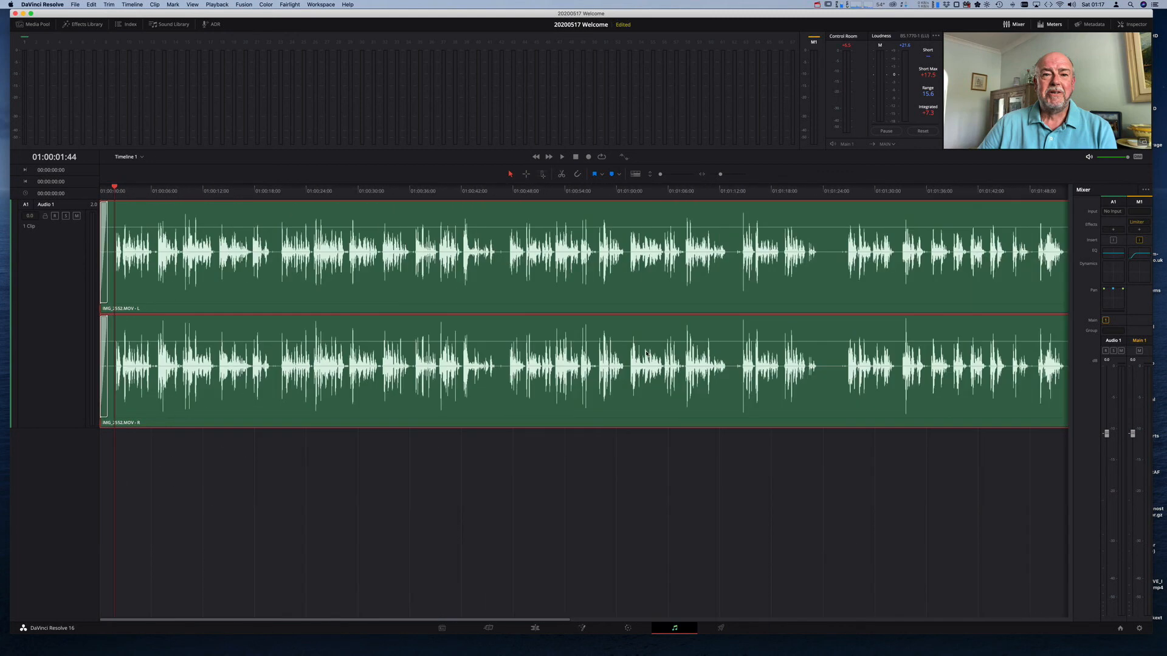